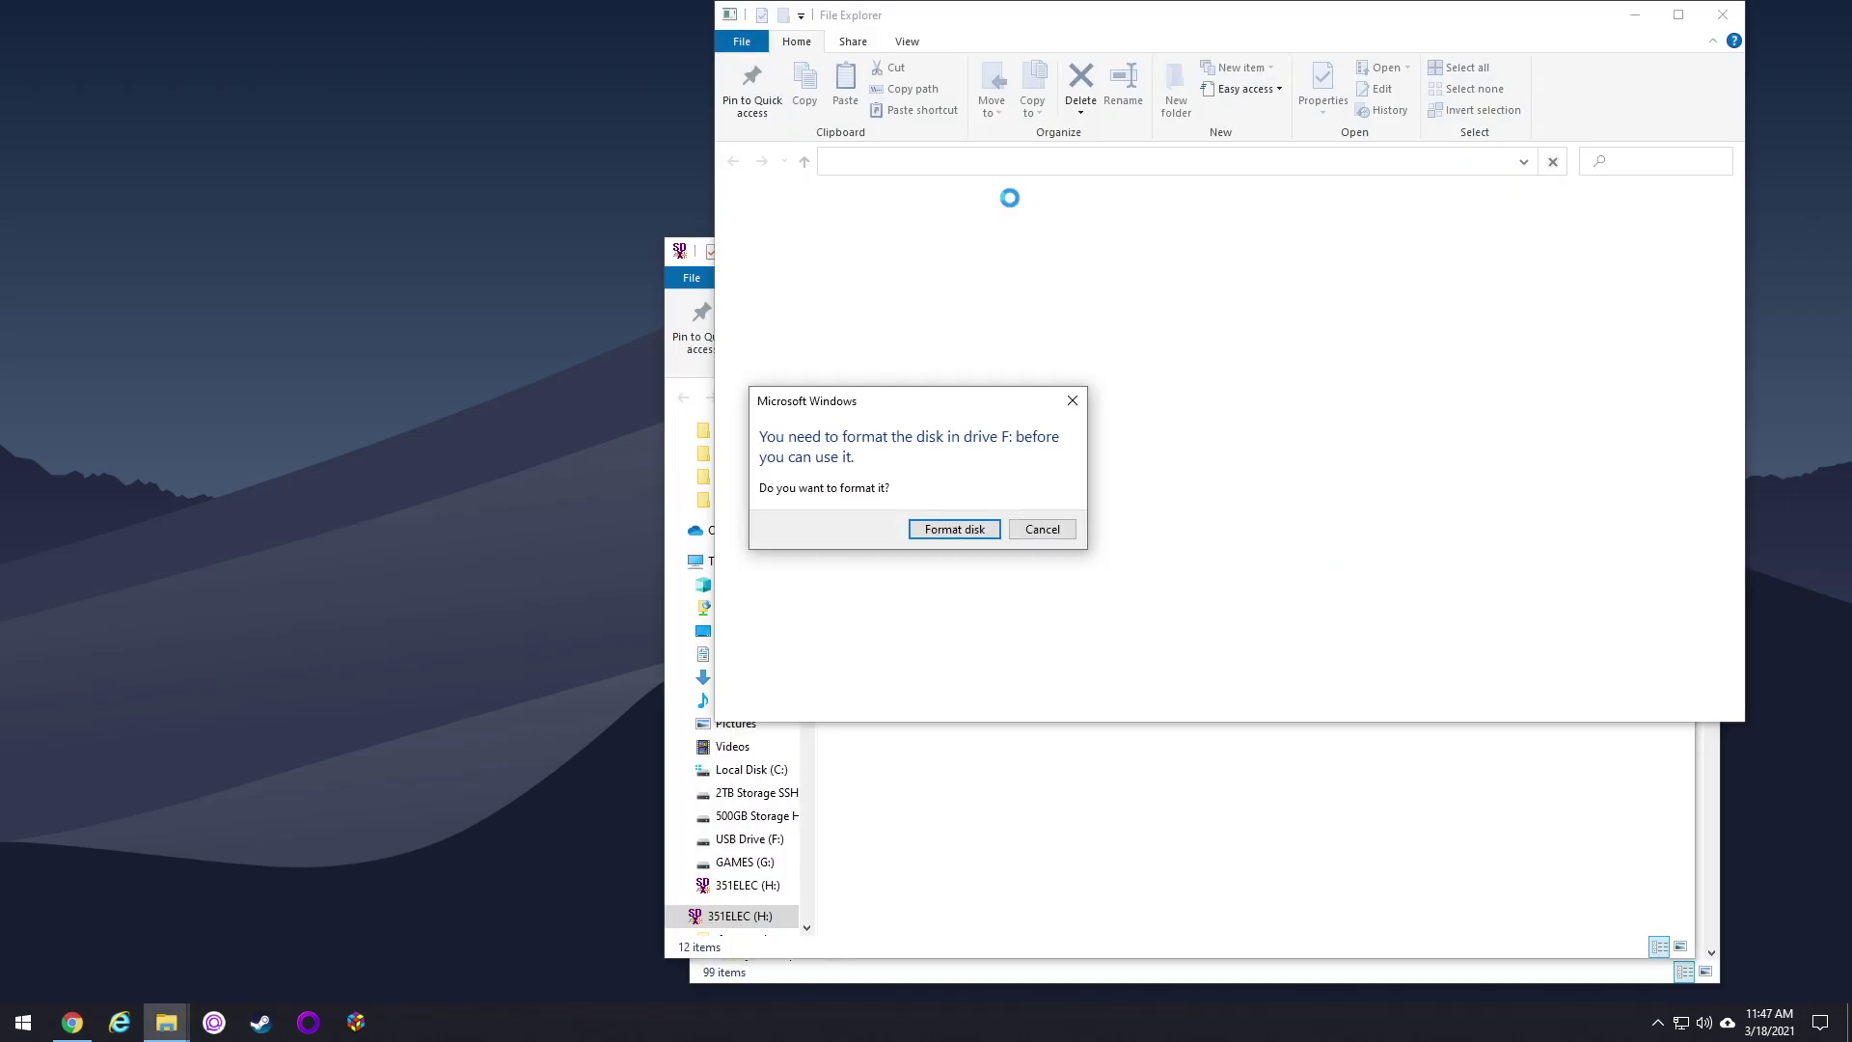
Dismiss the prompts to format drive F: and close the open File Explorer windows without formatting anything.
{"action": "left_click", "coordinate": [1054, 530]}
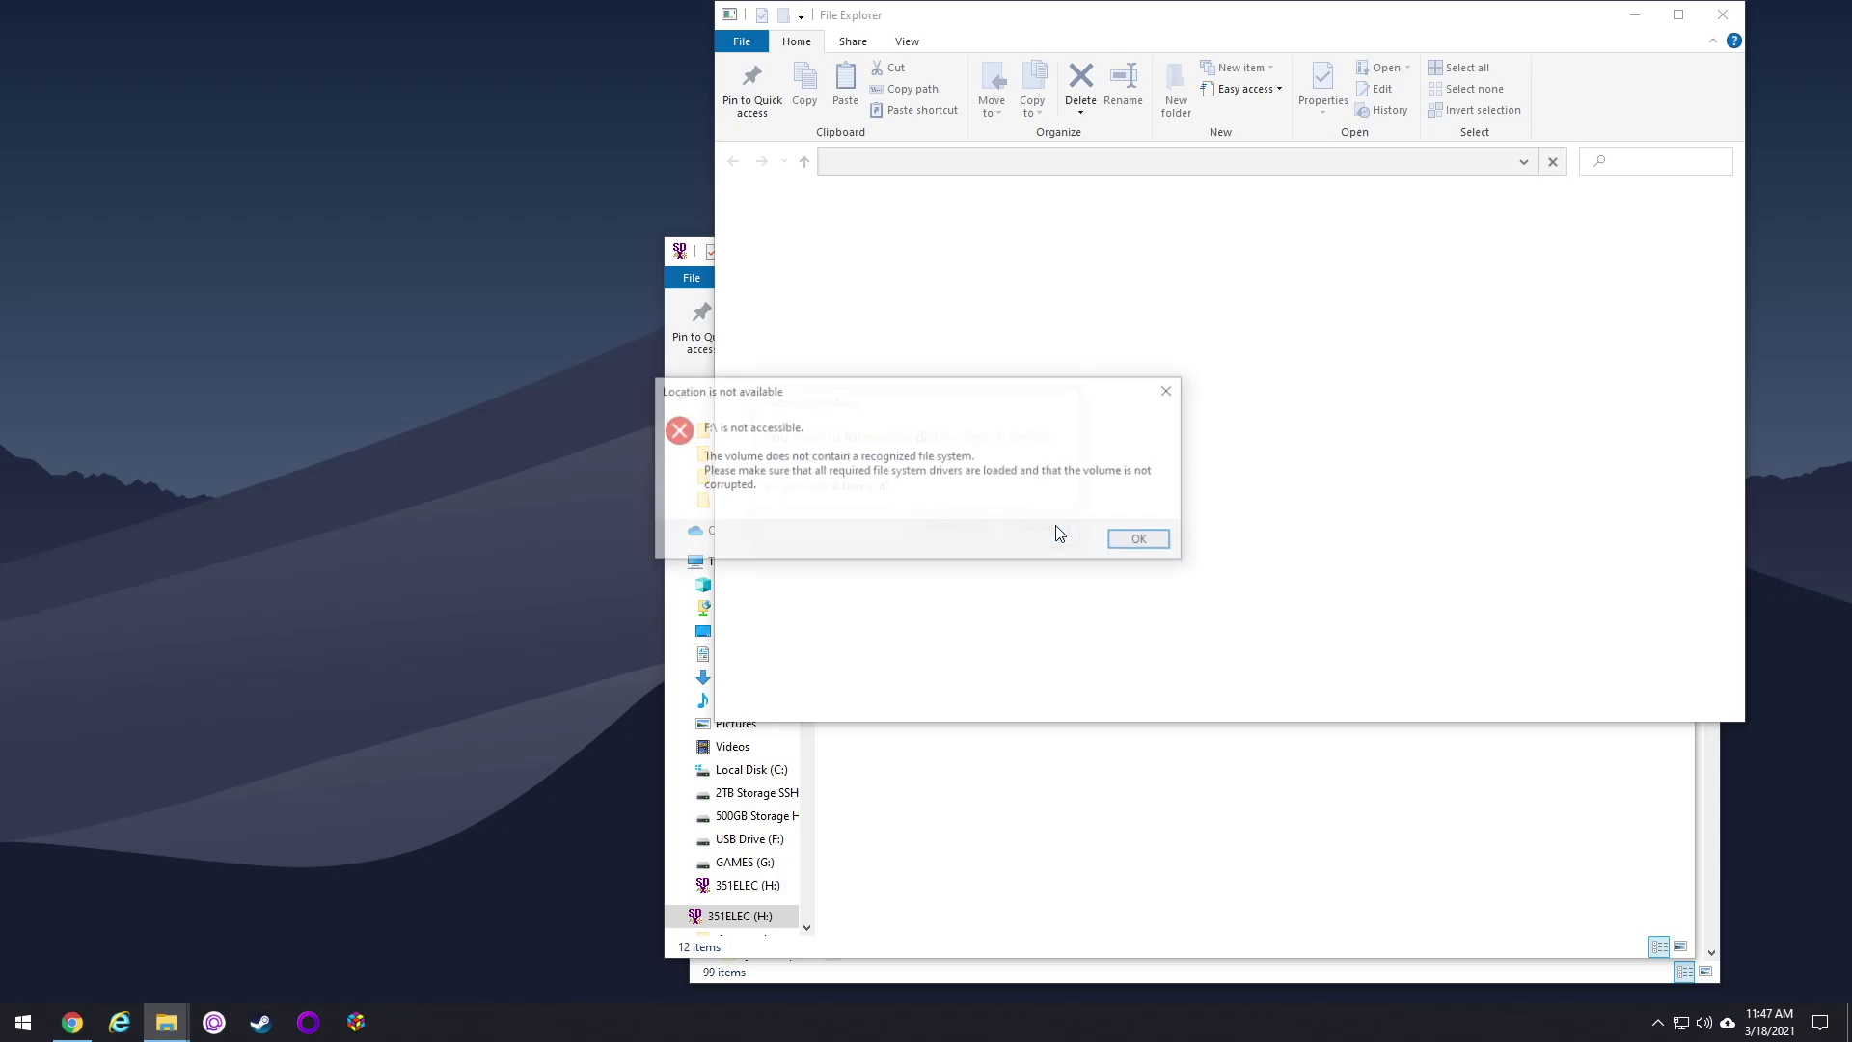
{"action": "left_click", "coordinate": [1142, 540]}
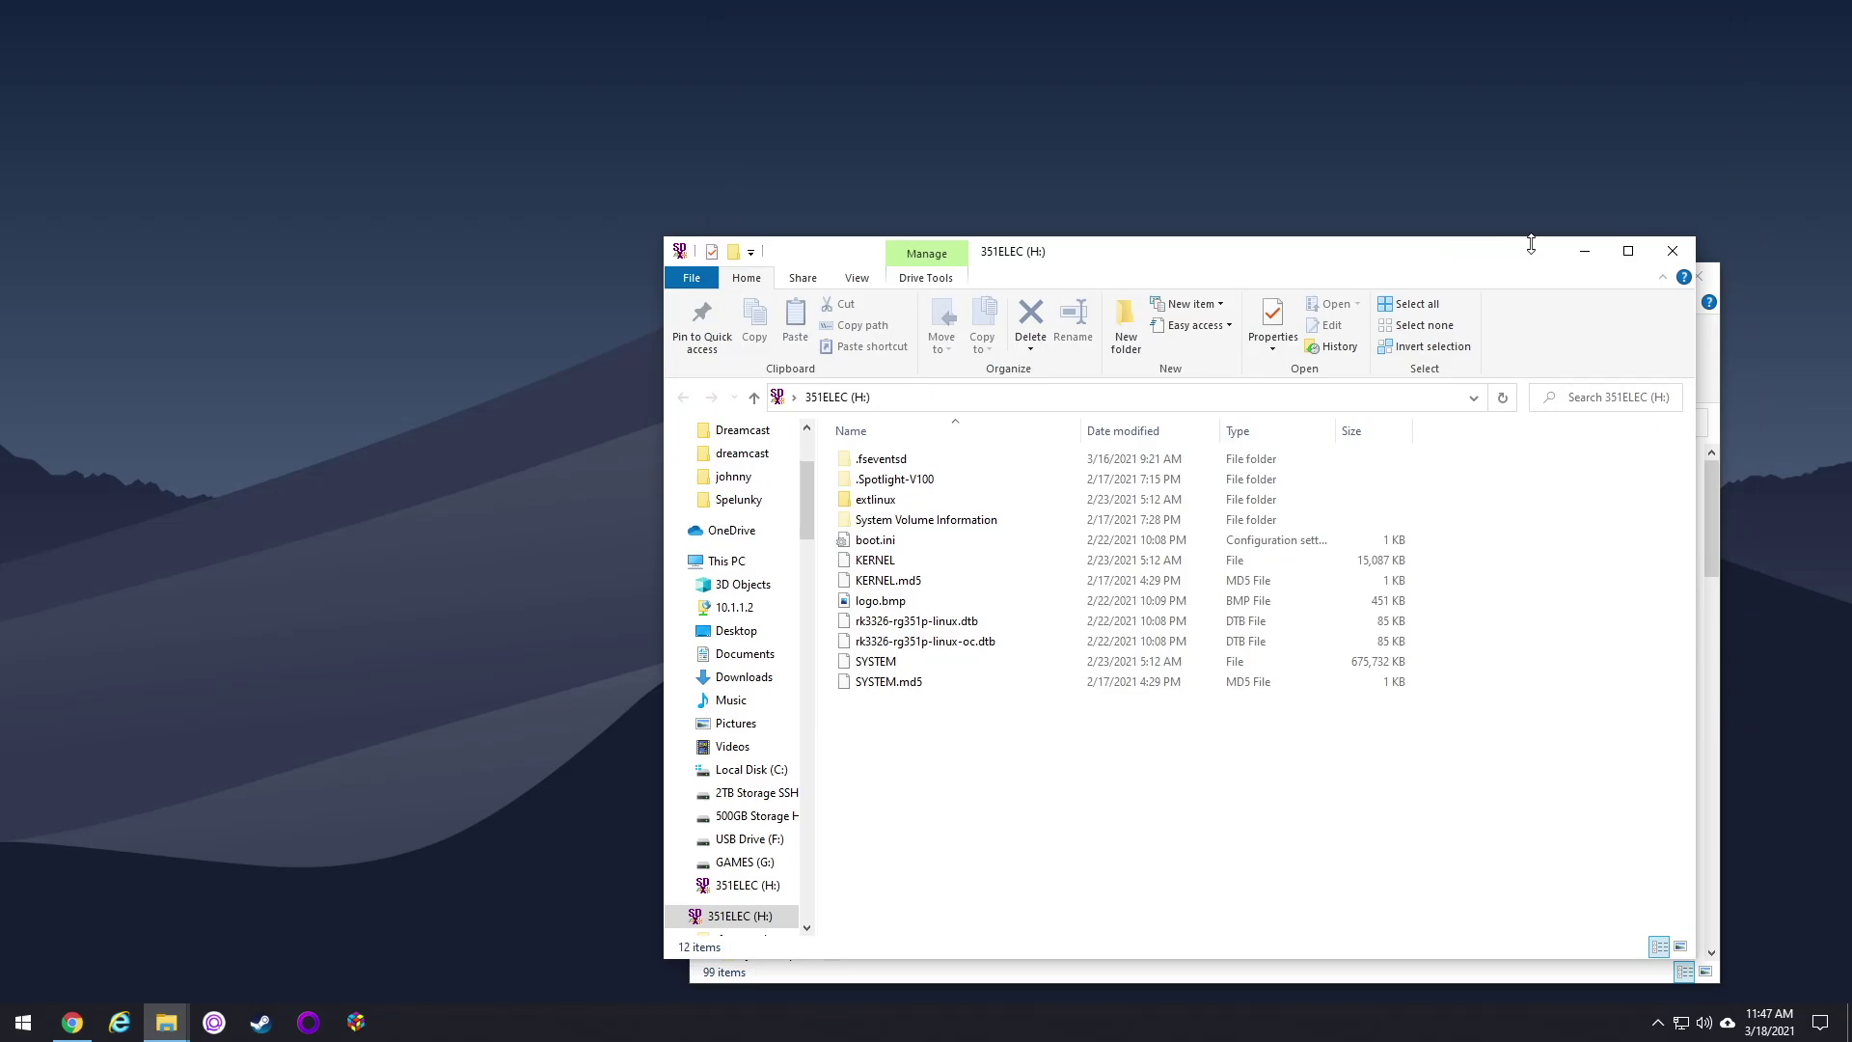
{"action": "left_click", "coordinate": [1672, 251]}
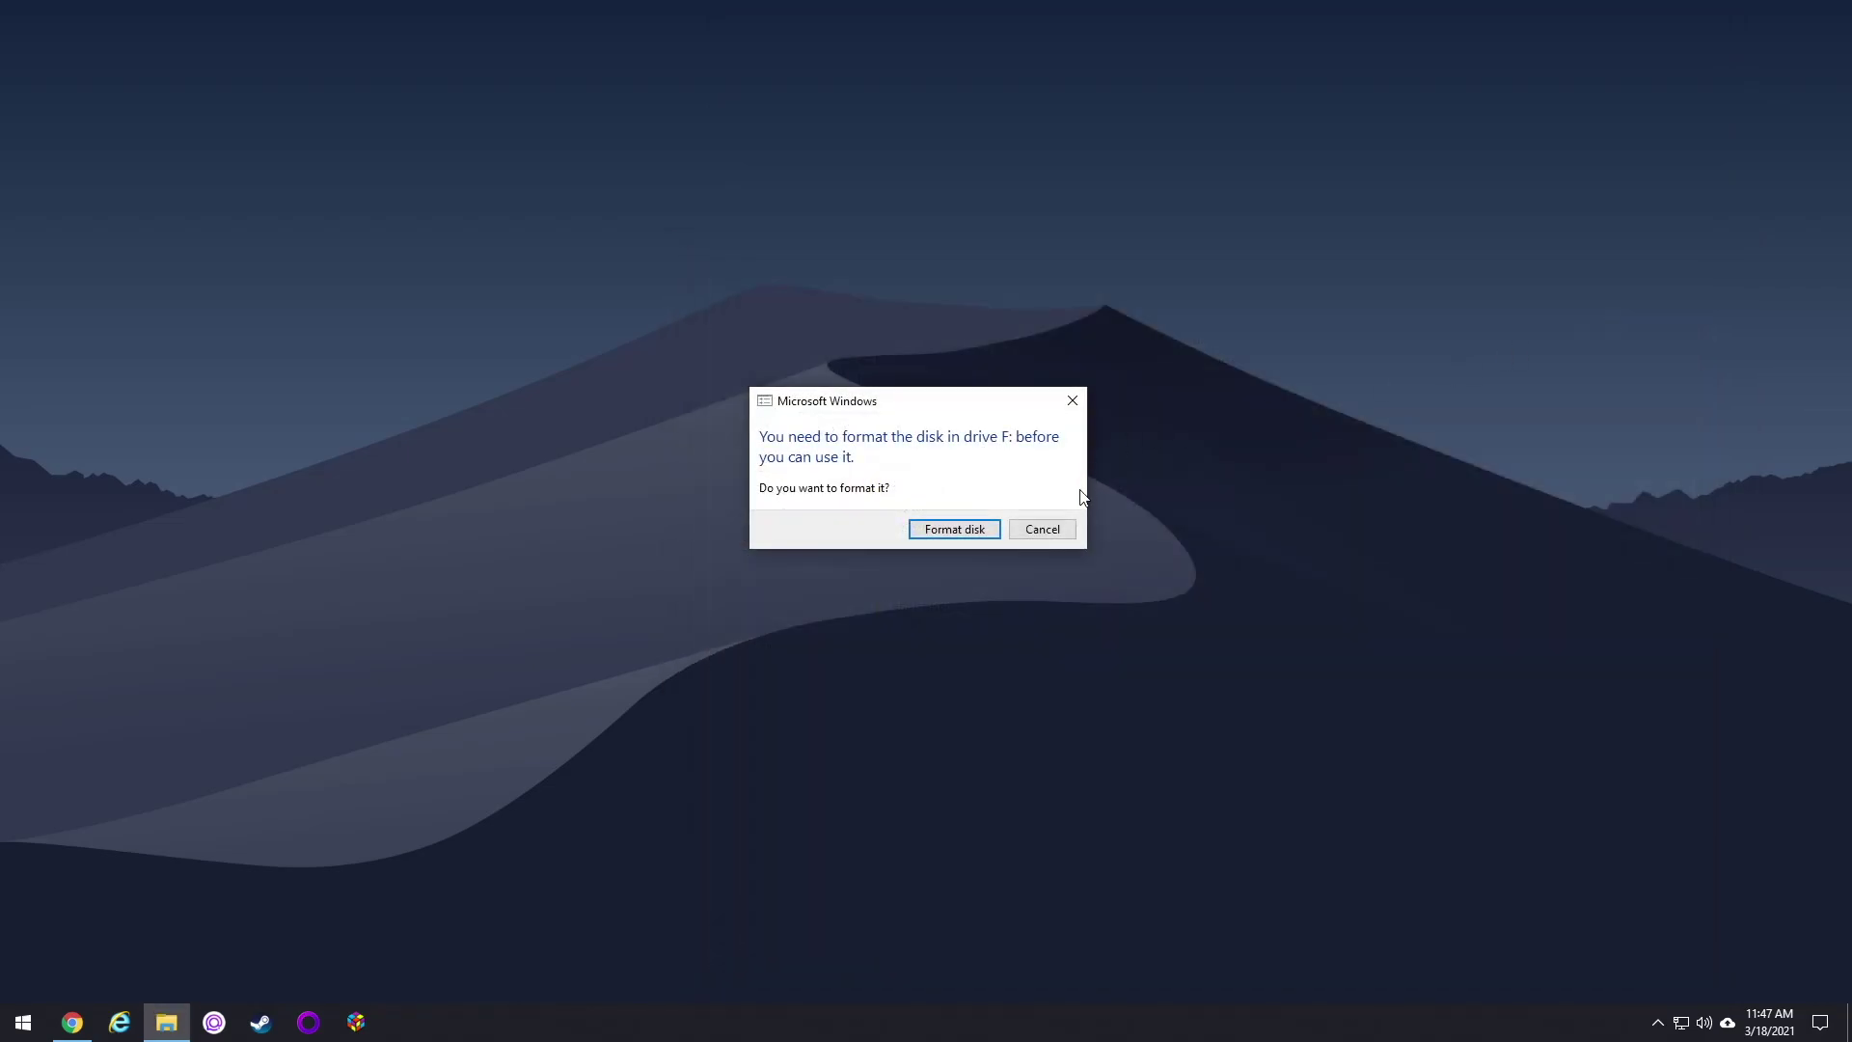
{"action": "left_click", "coordinate": [1047, 532]}
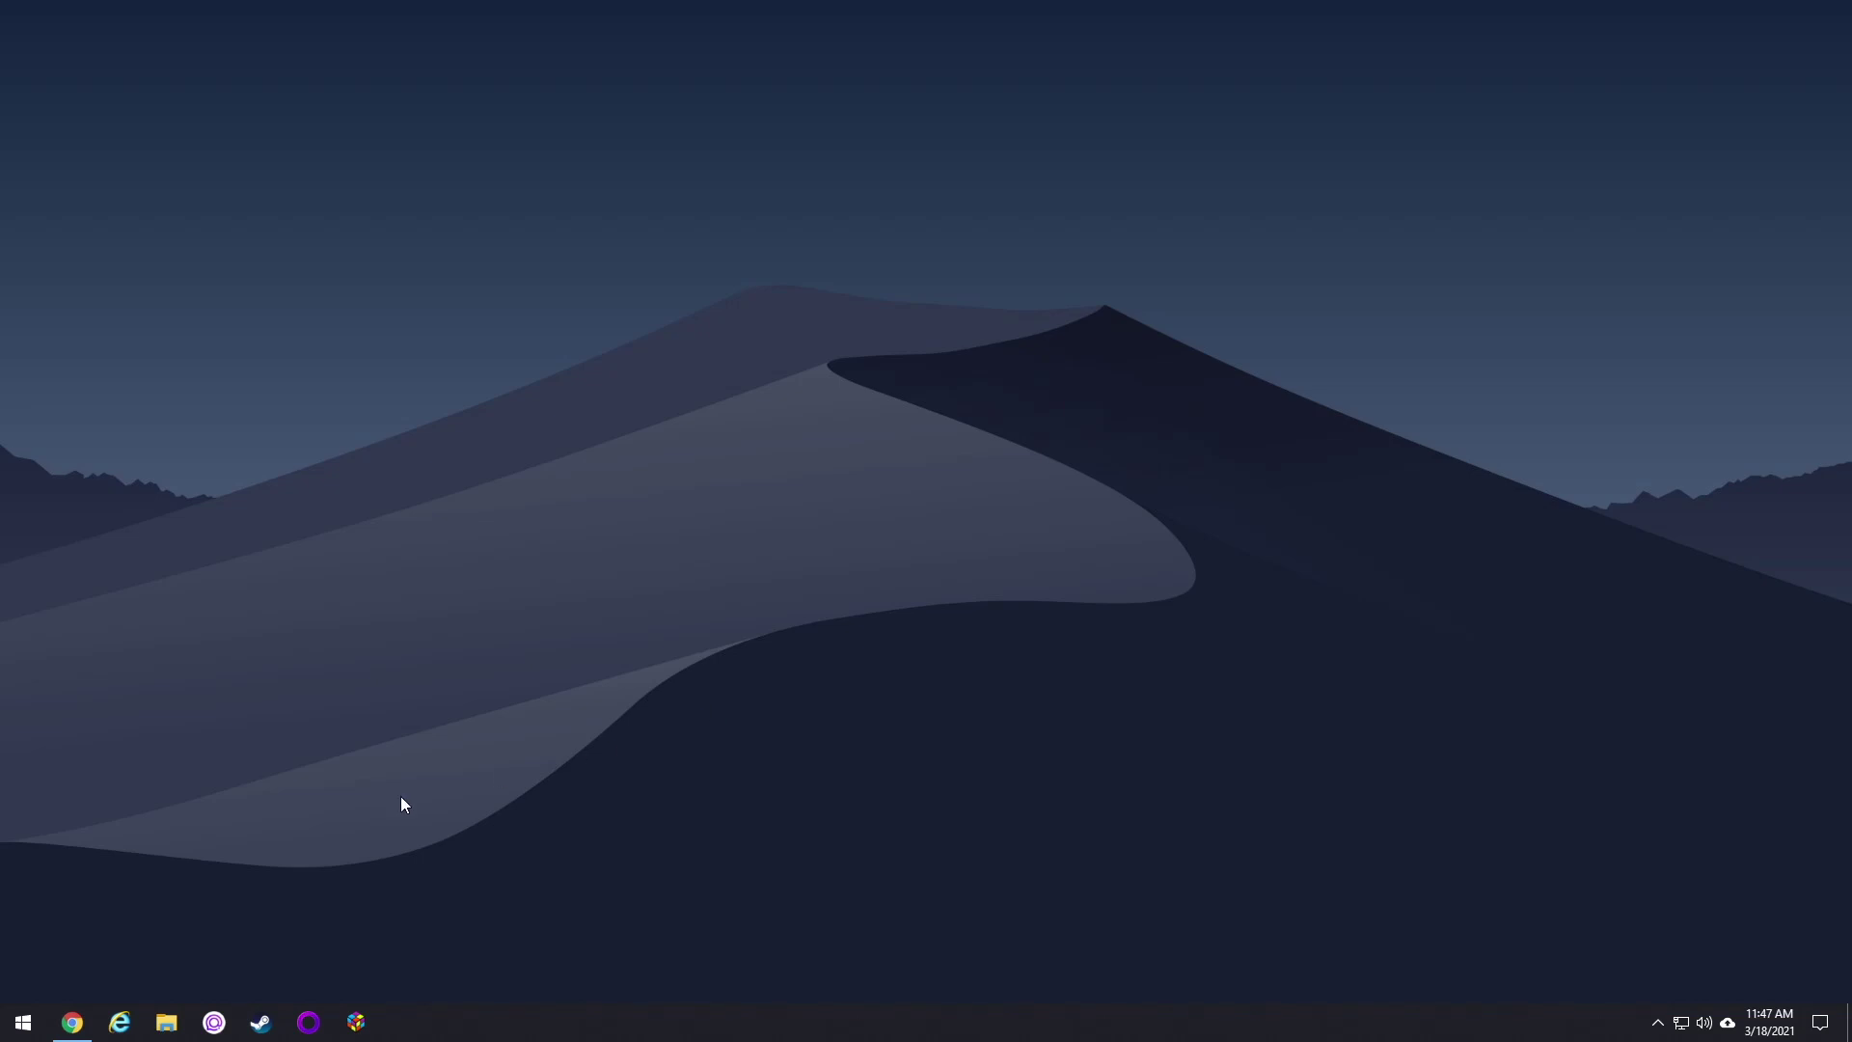
Examine the drives in This PC, including the contents of the GAMES (G:) and 351ELEC (H:) partitions.
{"action": "left_click", "coordinate": [165, 1021]}
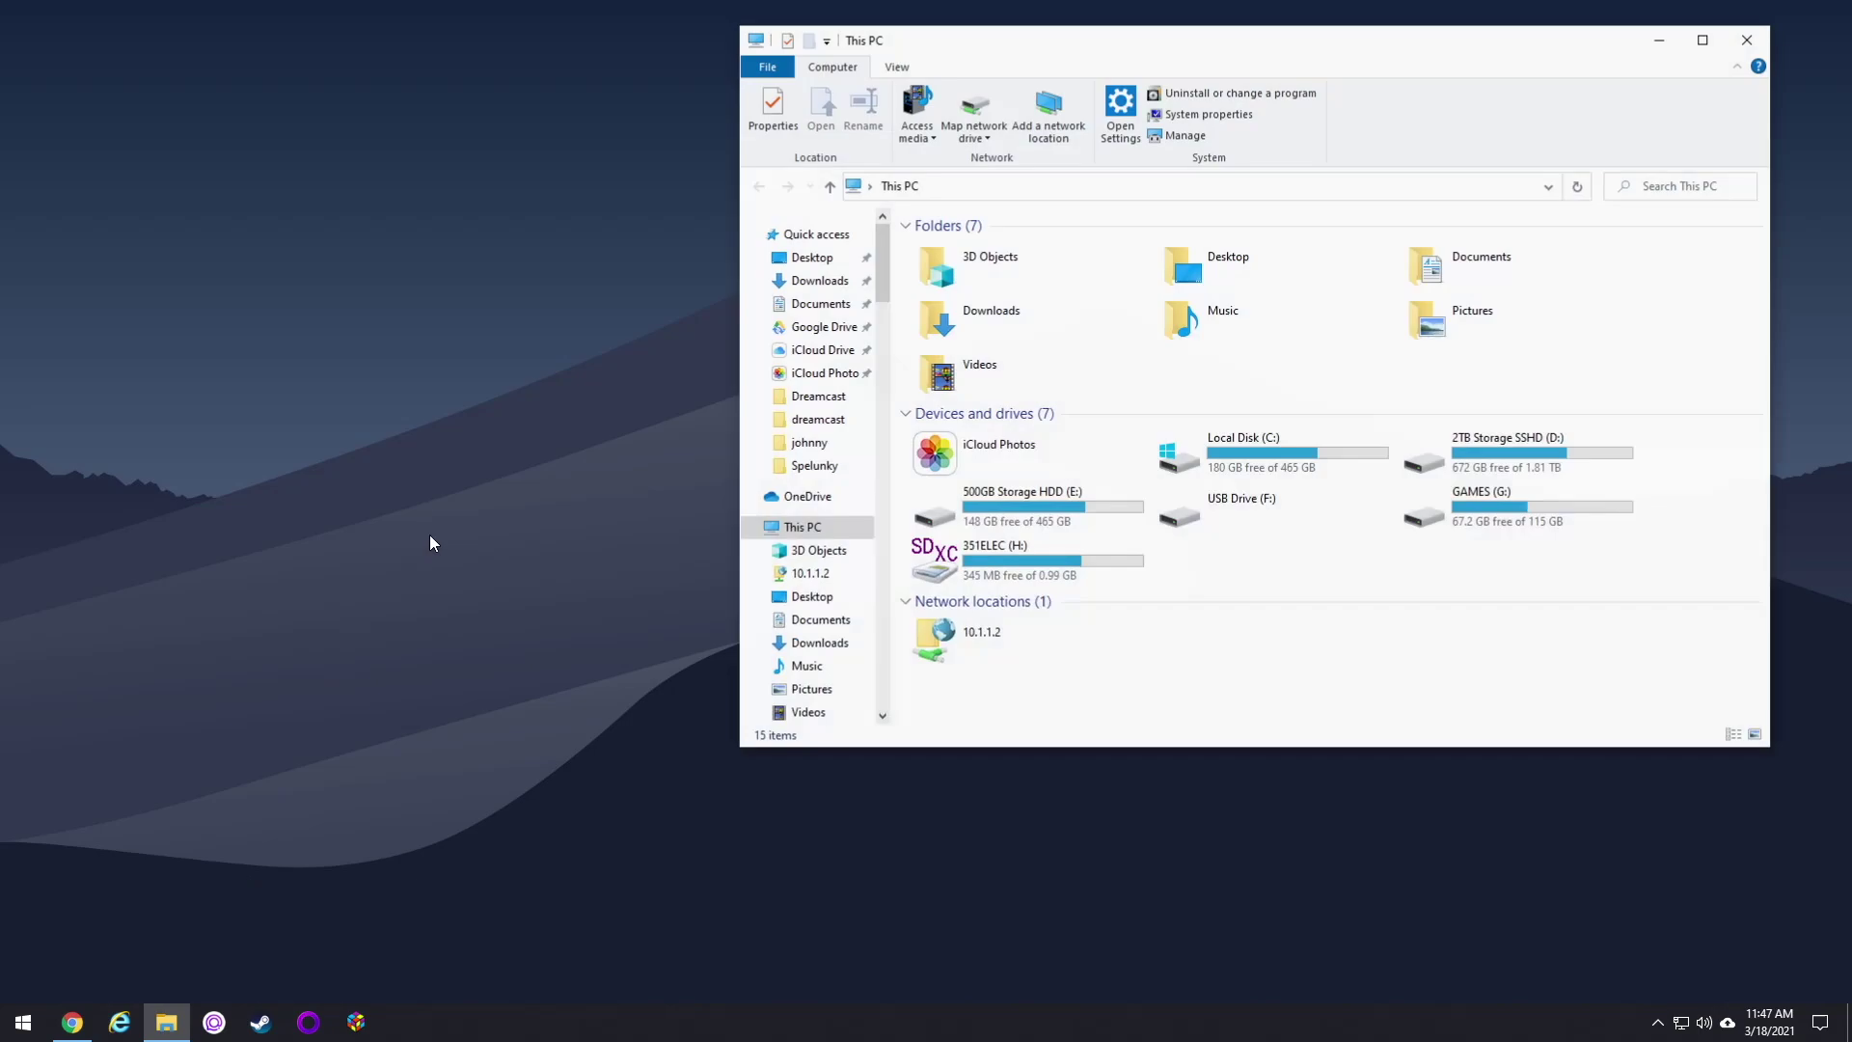
{"action": "left_click", "coordinate": [751, 234]}
{"action": "scroll", "coordinate": [789, 518], "scroll_direction": "down", "scroll_amount": 3}
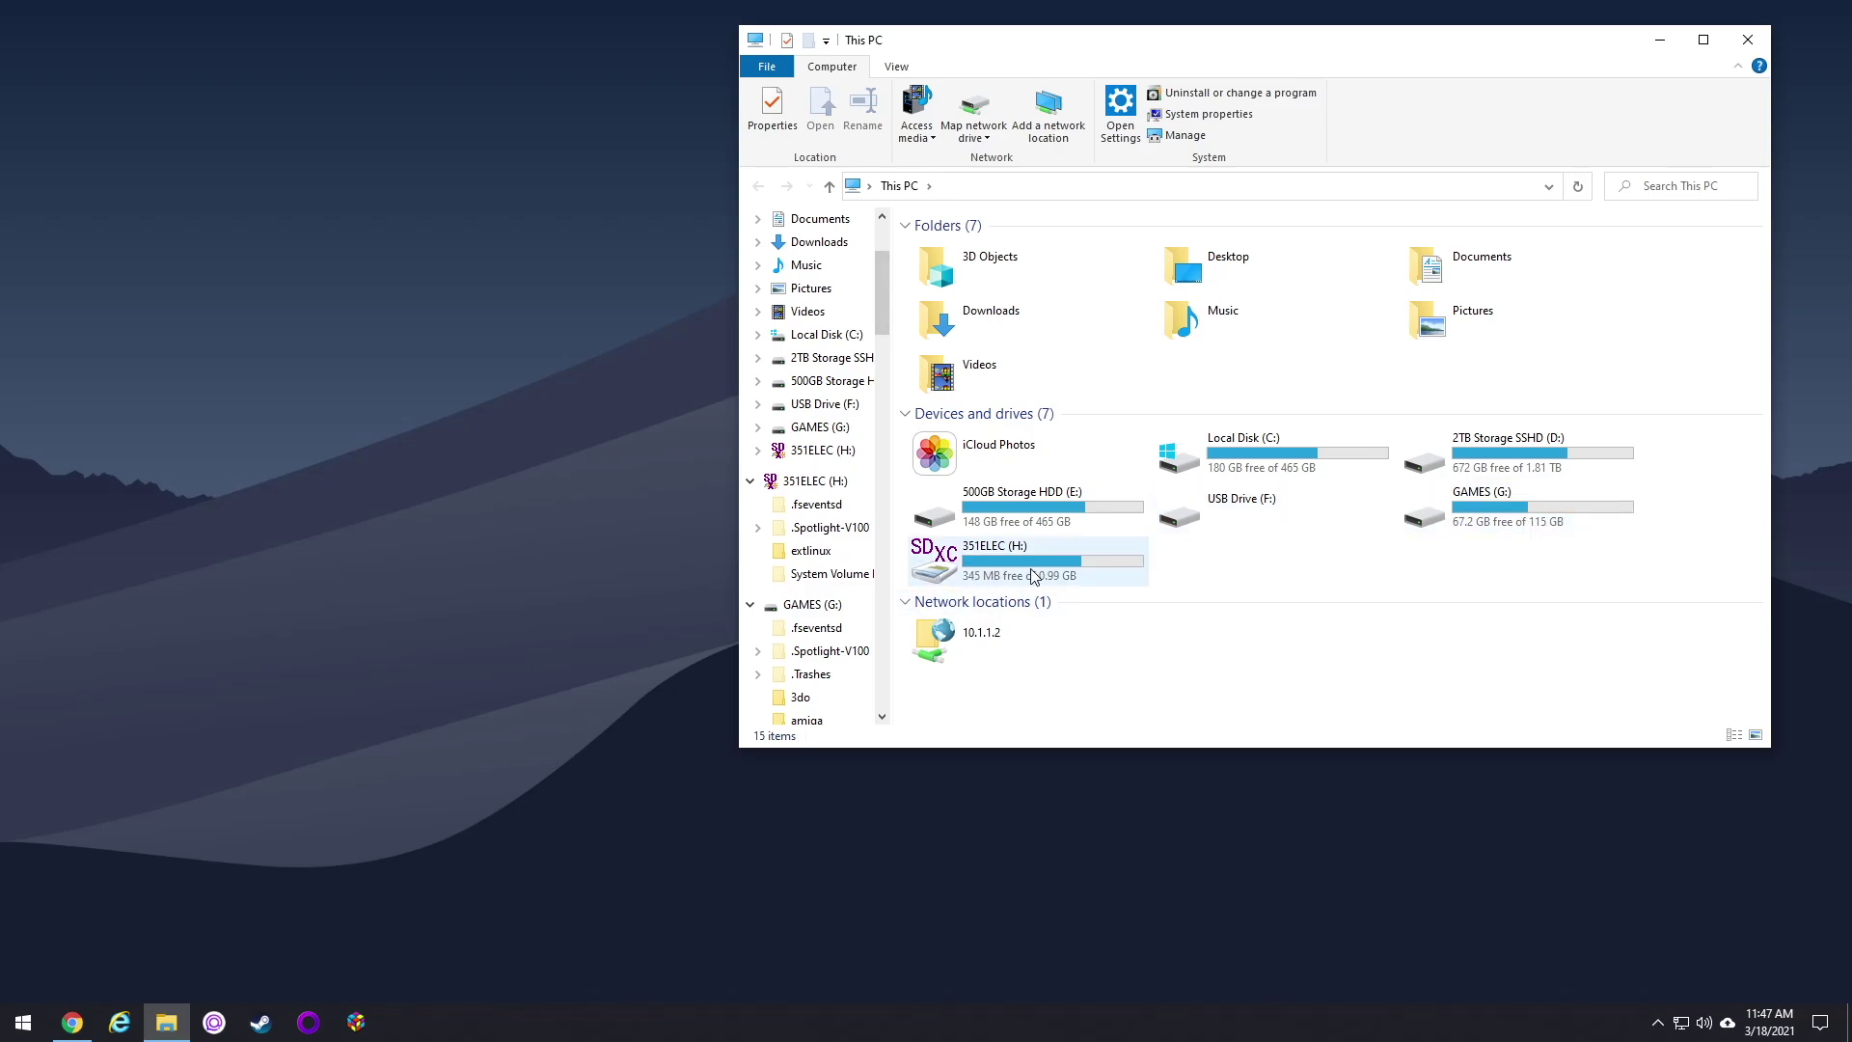
{"action": "double_click", "coordinate": [1501, 522]}
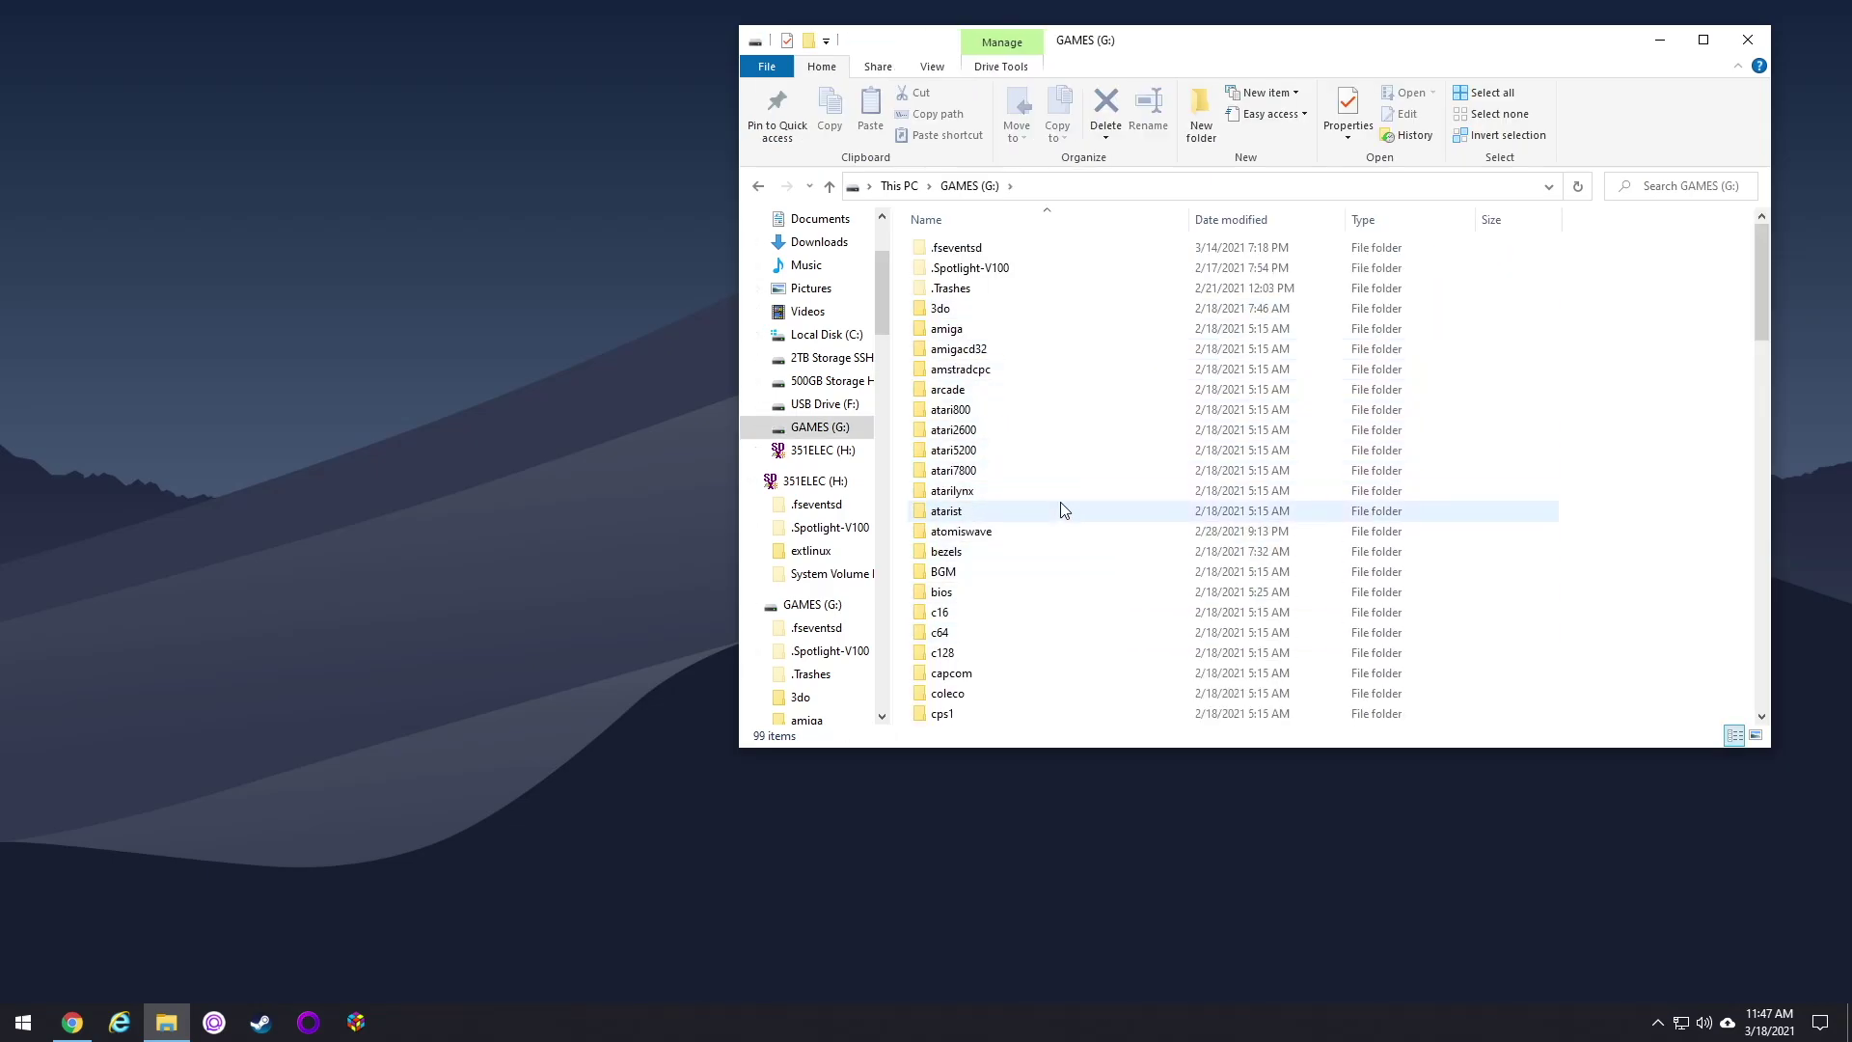
{"action": "key", "text": "alt+Left"}
{"action": "double_click", "coordinate": [1037, 565]}
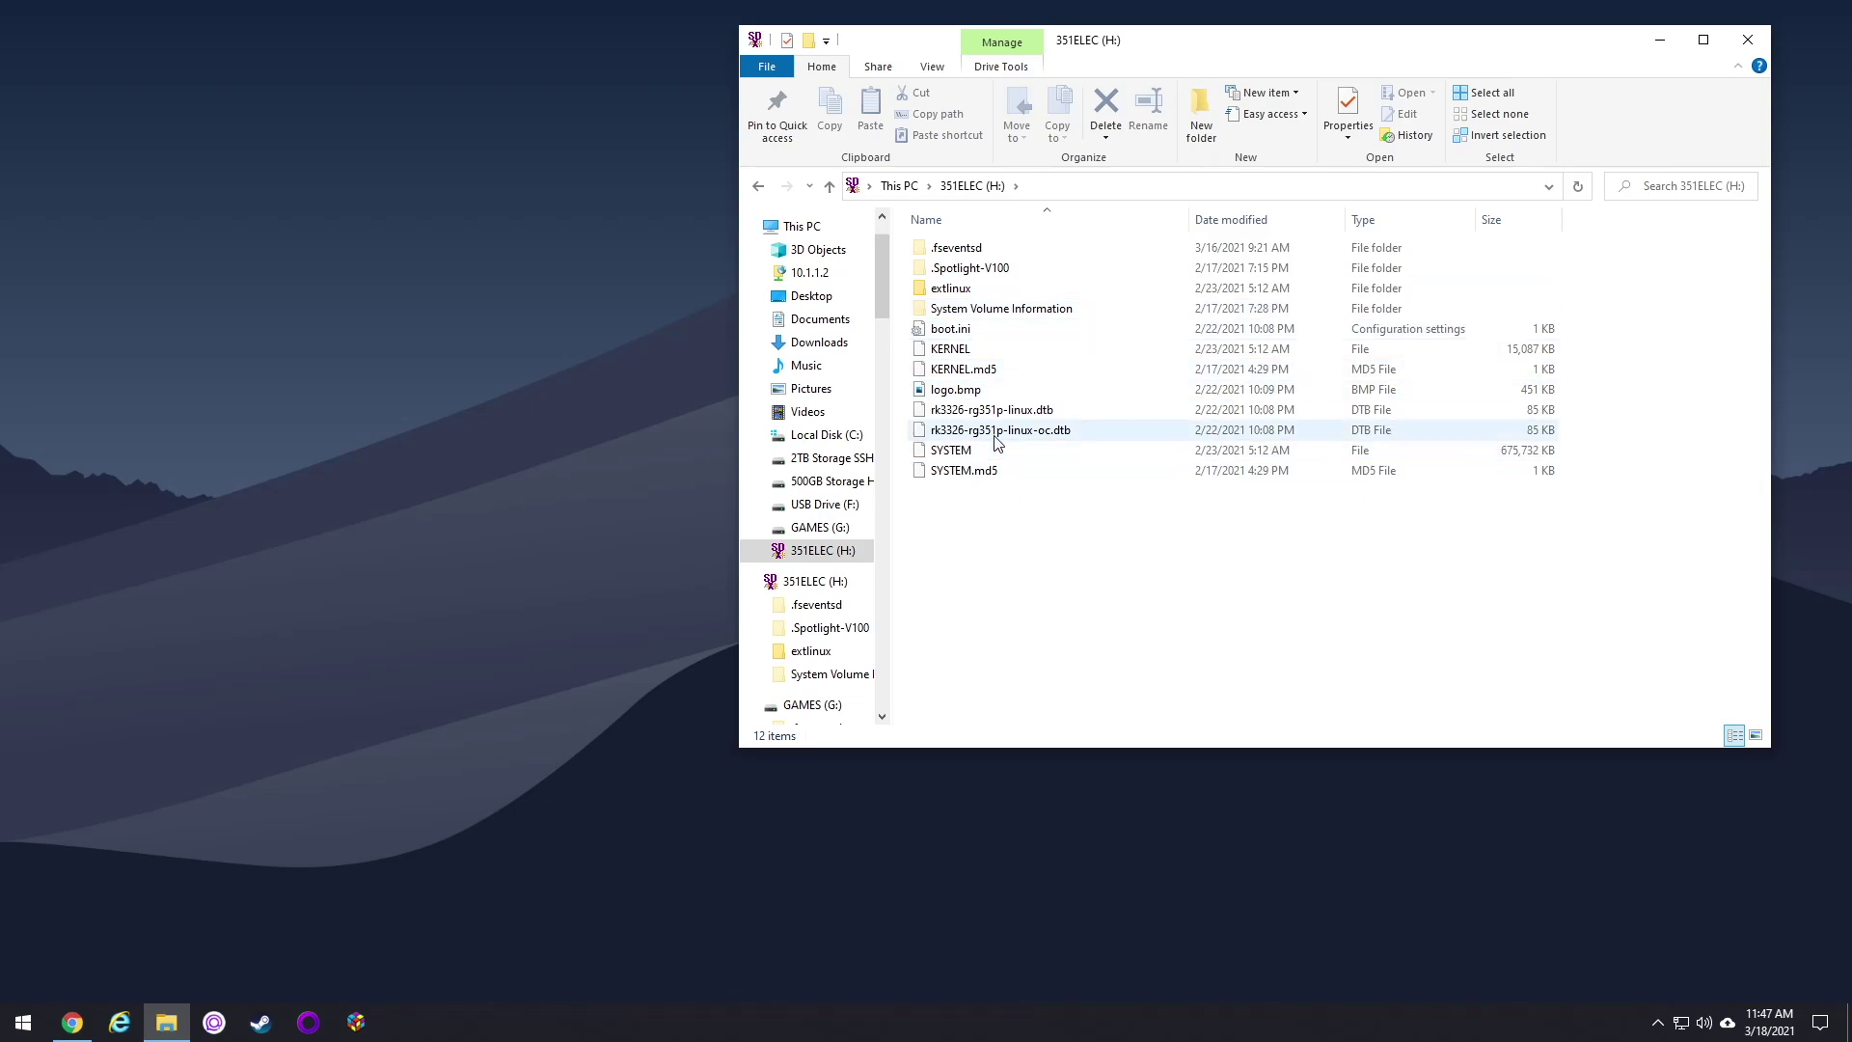
{"action": "key", "text": "alt+Left"}
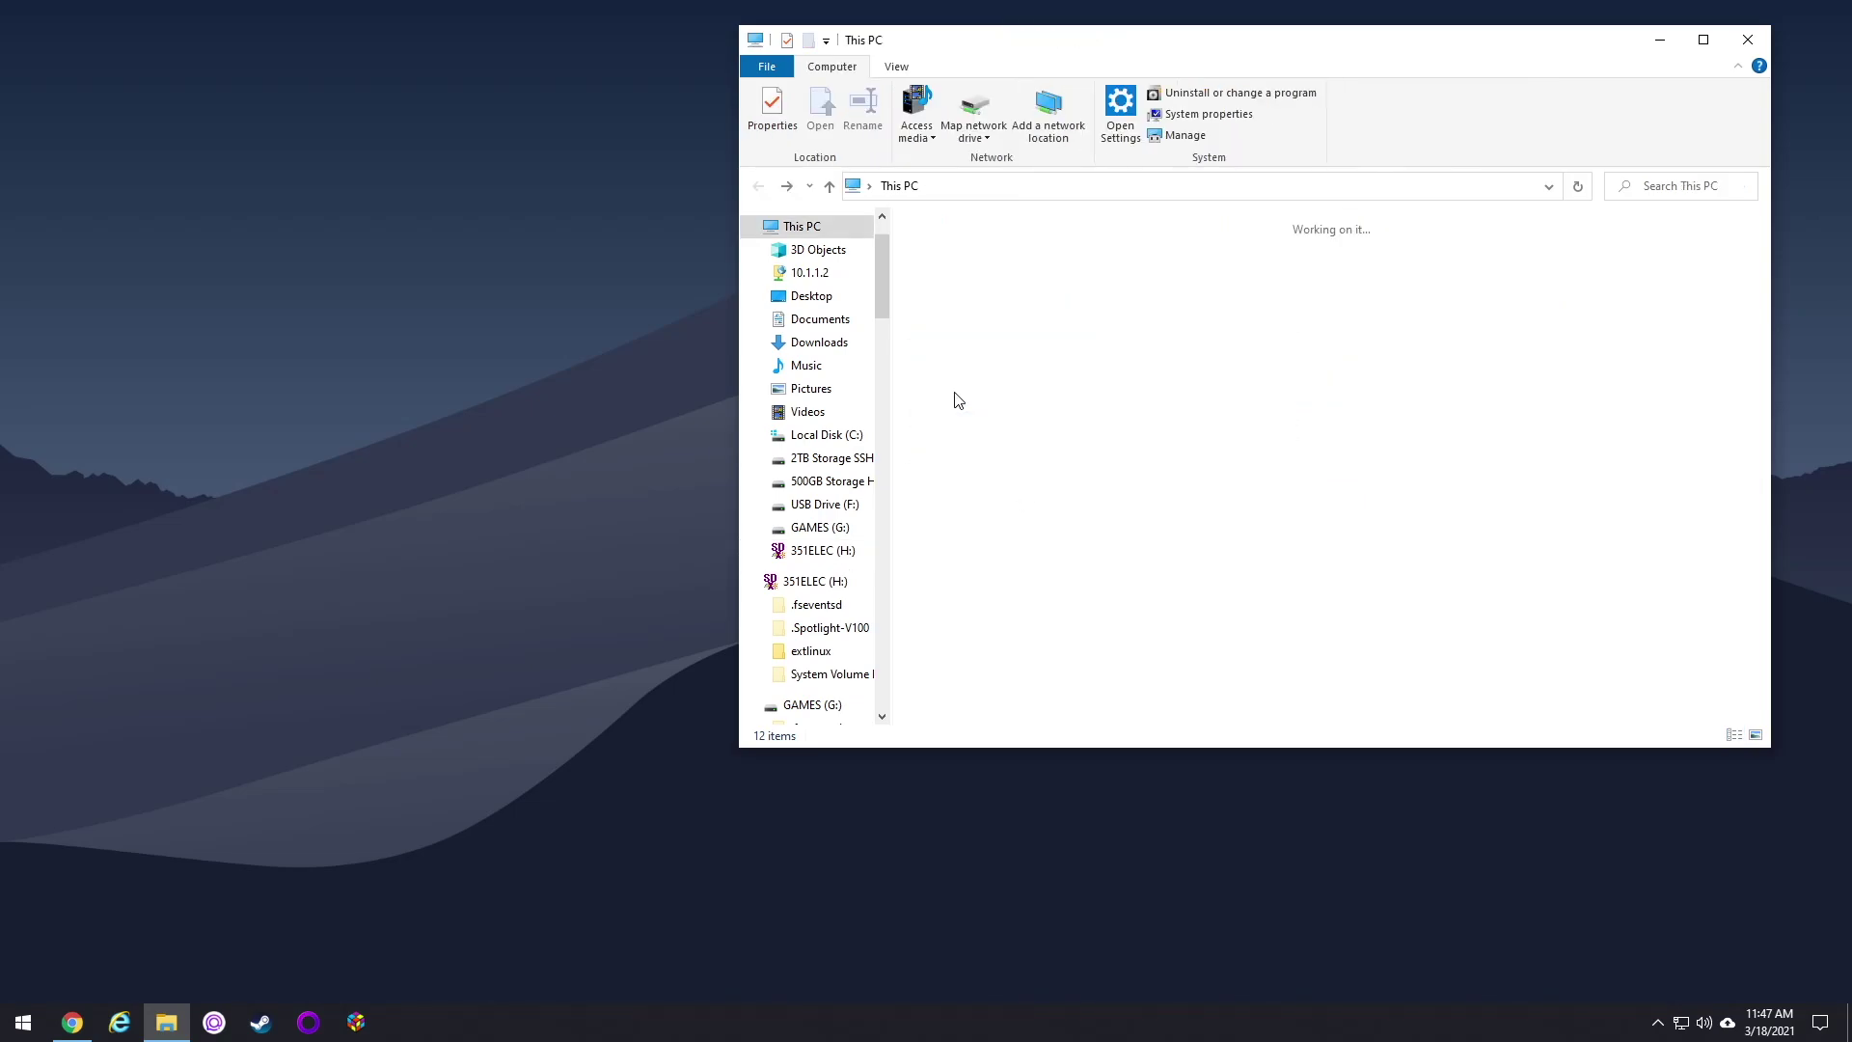
{"action": "left_click", "coordinate": [1346, 653]}
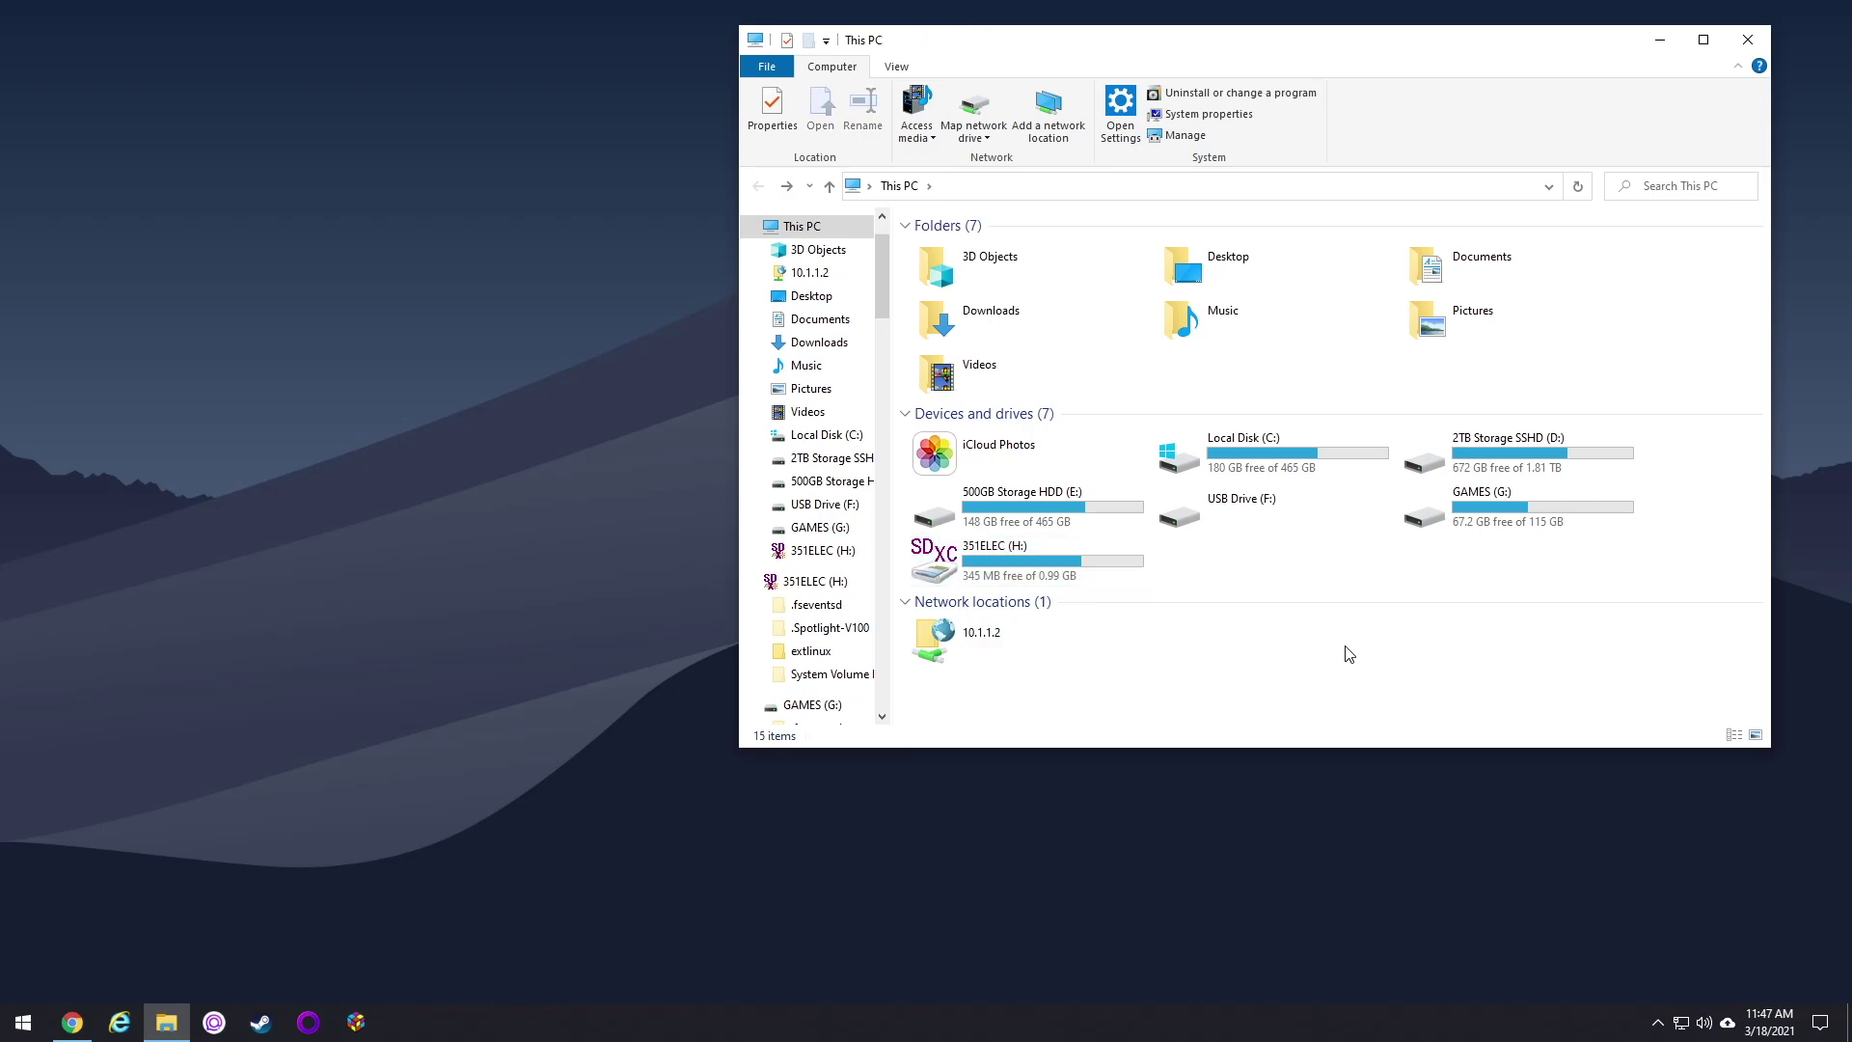
Search for "diskg", launch DiskGenius and allow it to make changes to the device.
{"action": "left_click", "coordinate": [25, 1028]}
{"action": "type", "text": "diskg"}
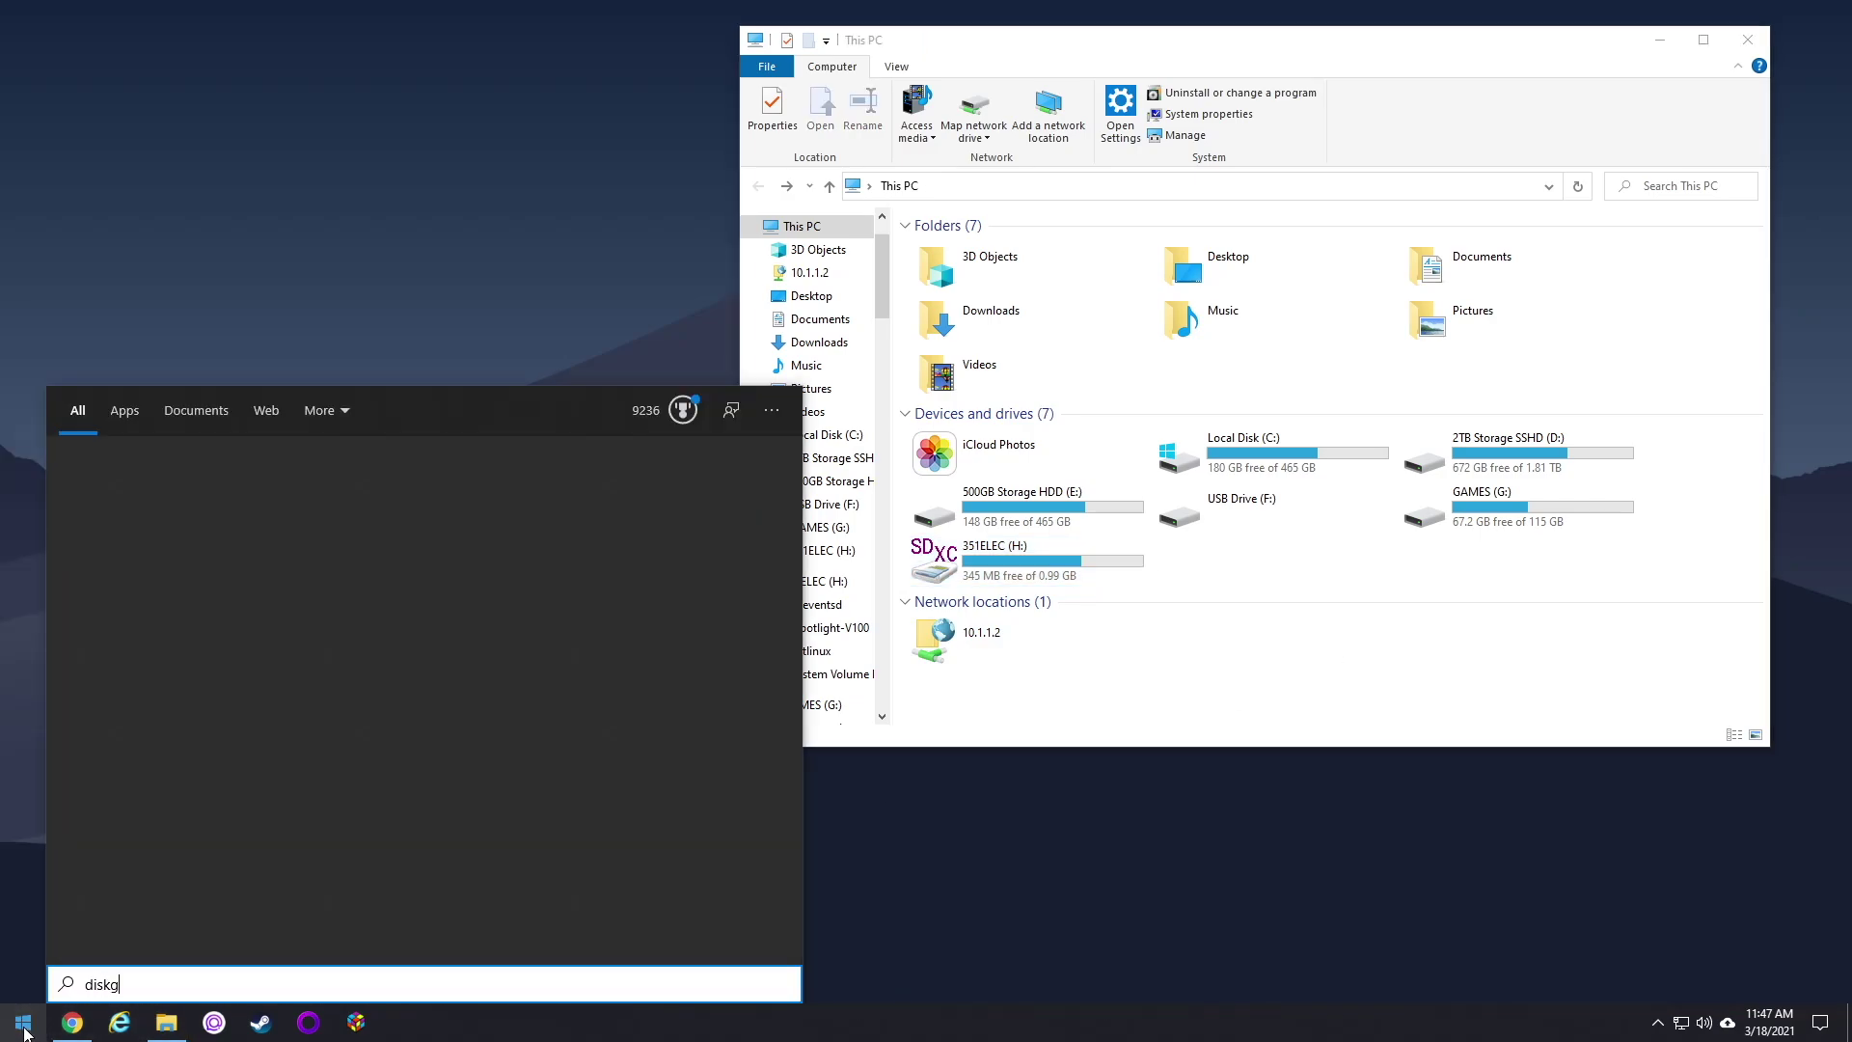
{"action": "left_click", "coordinate": [142, 489]}
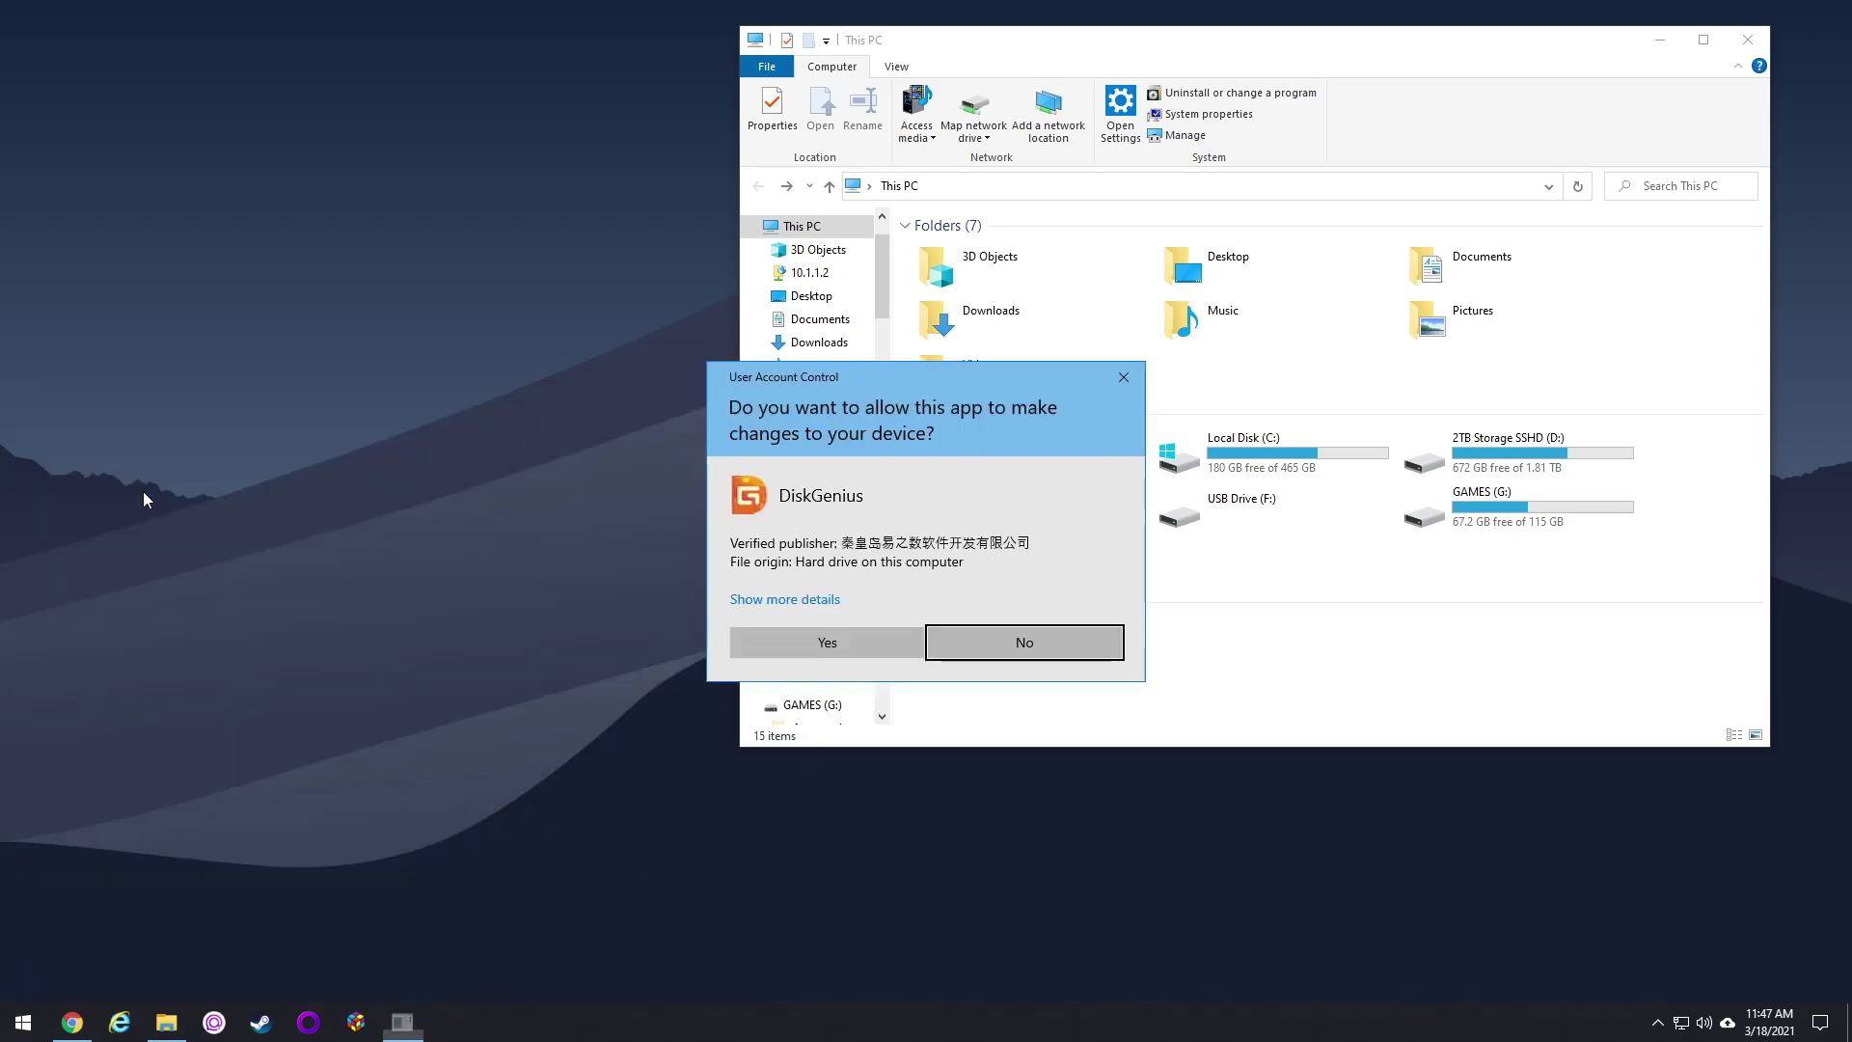
{"action": "left_click", "coordinate": [787, 638]}
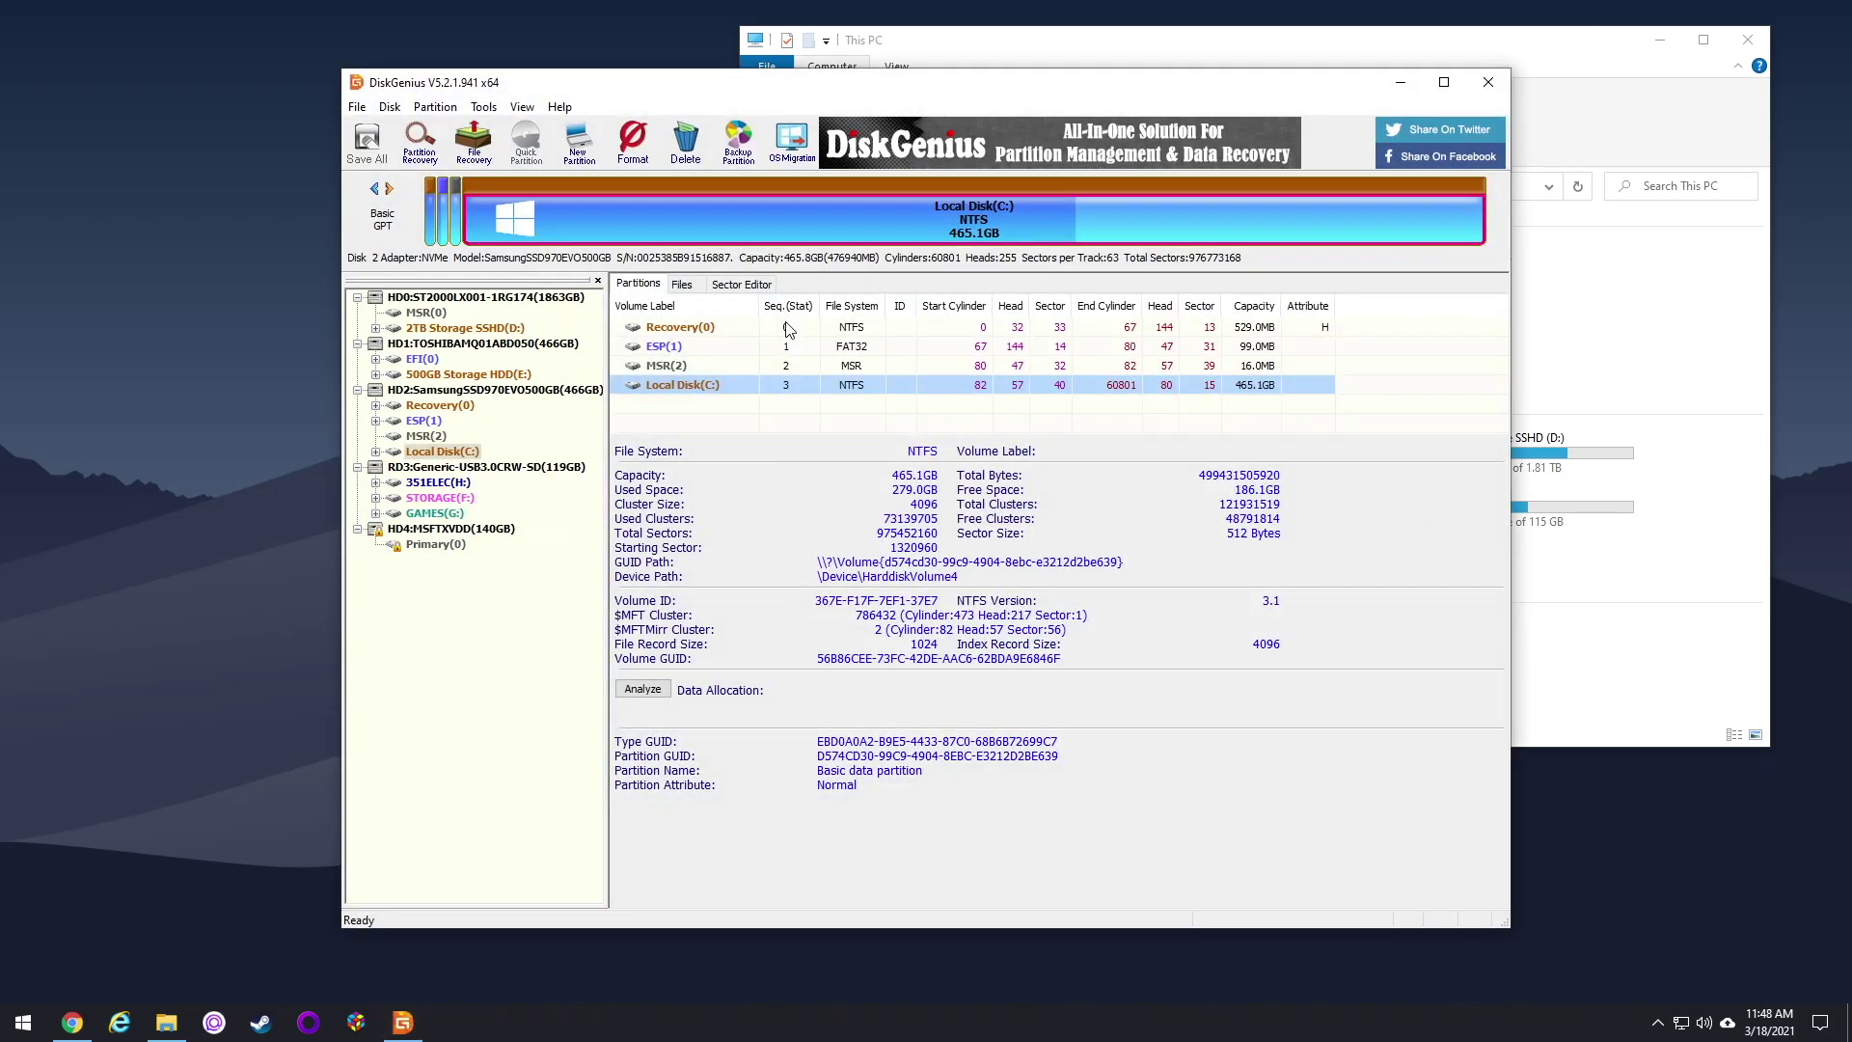
Remove the drive letter from the STORAGE (F:) partition on the SD card.
{"action": "left_click", "coordinate": [434, 498]}
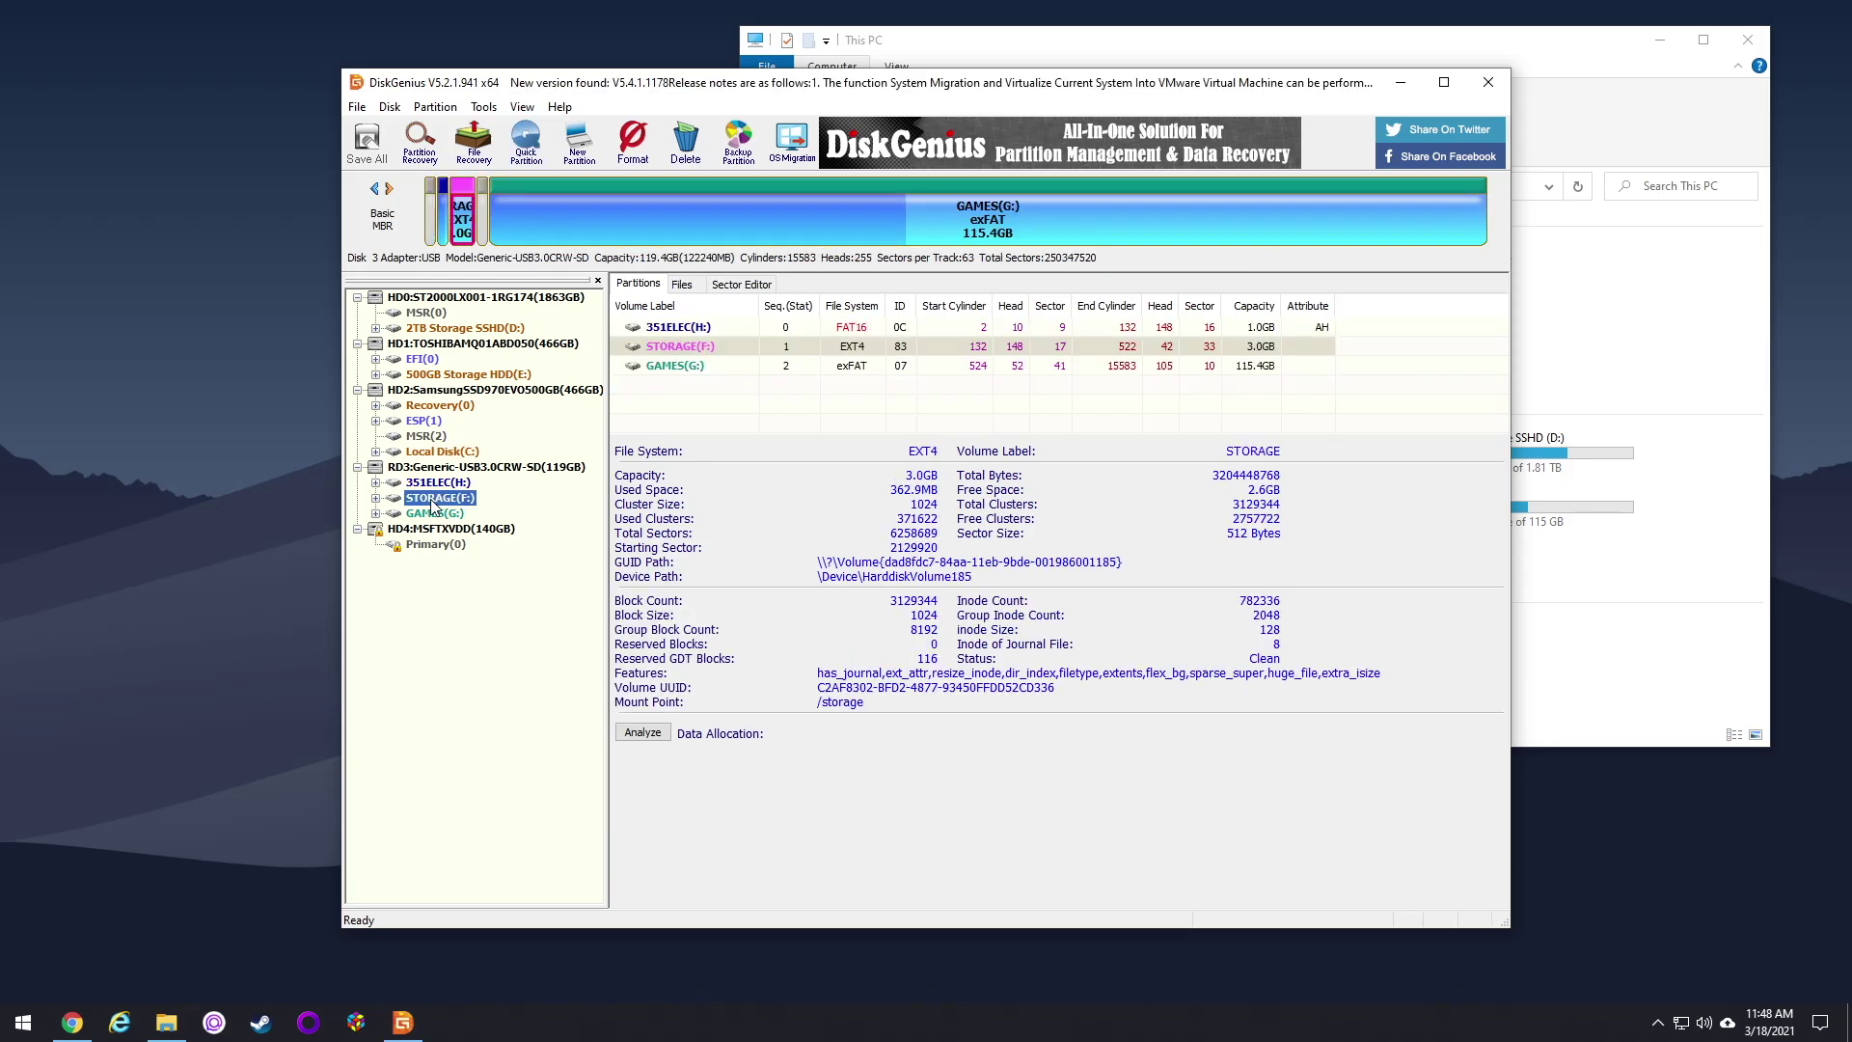
{"action": "right_click", "coordinate": [431, 503]}
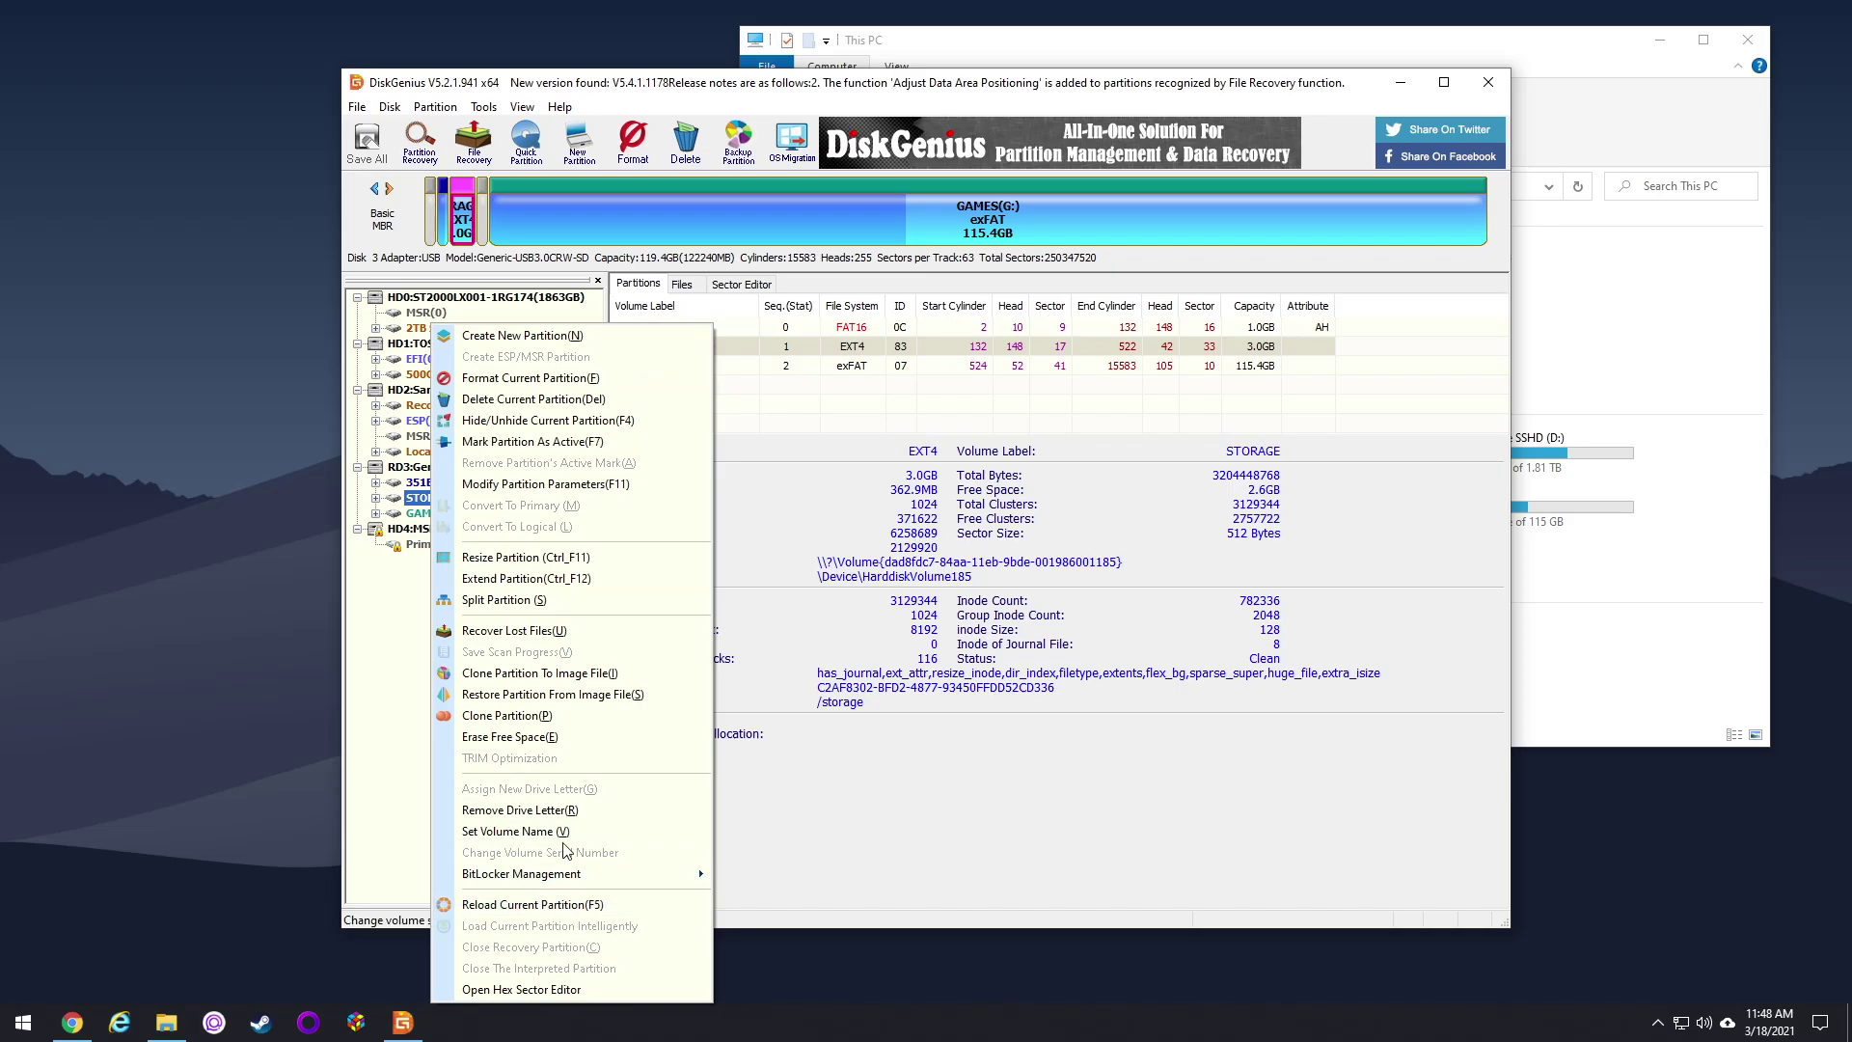
{"action": "left_click", "coordinate": [567, 811]}
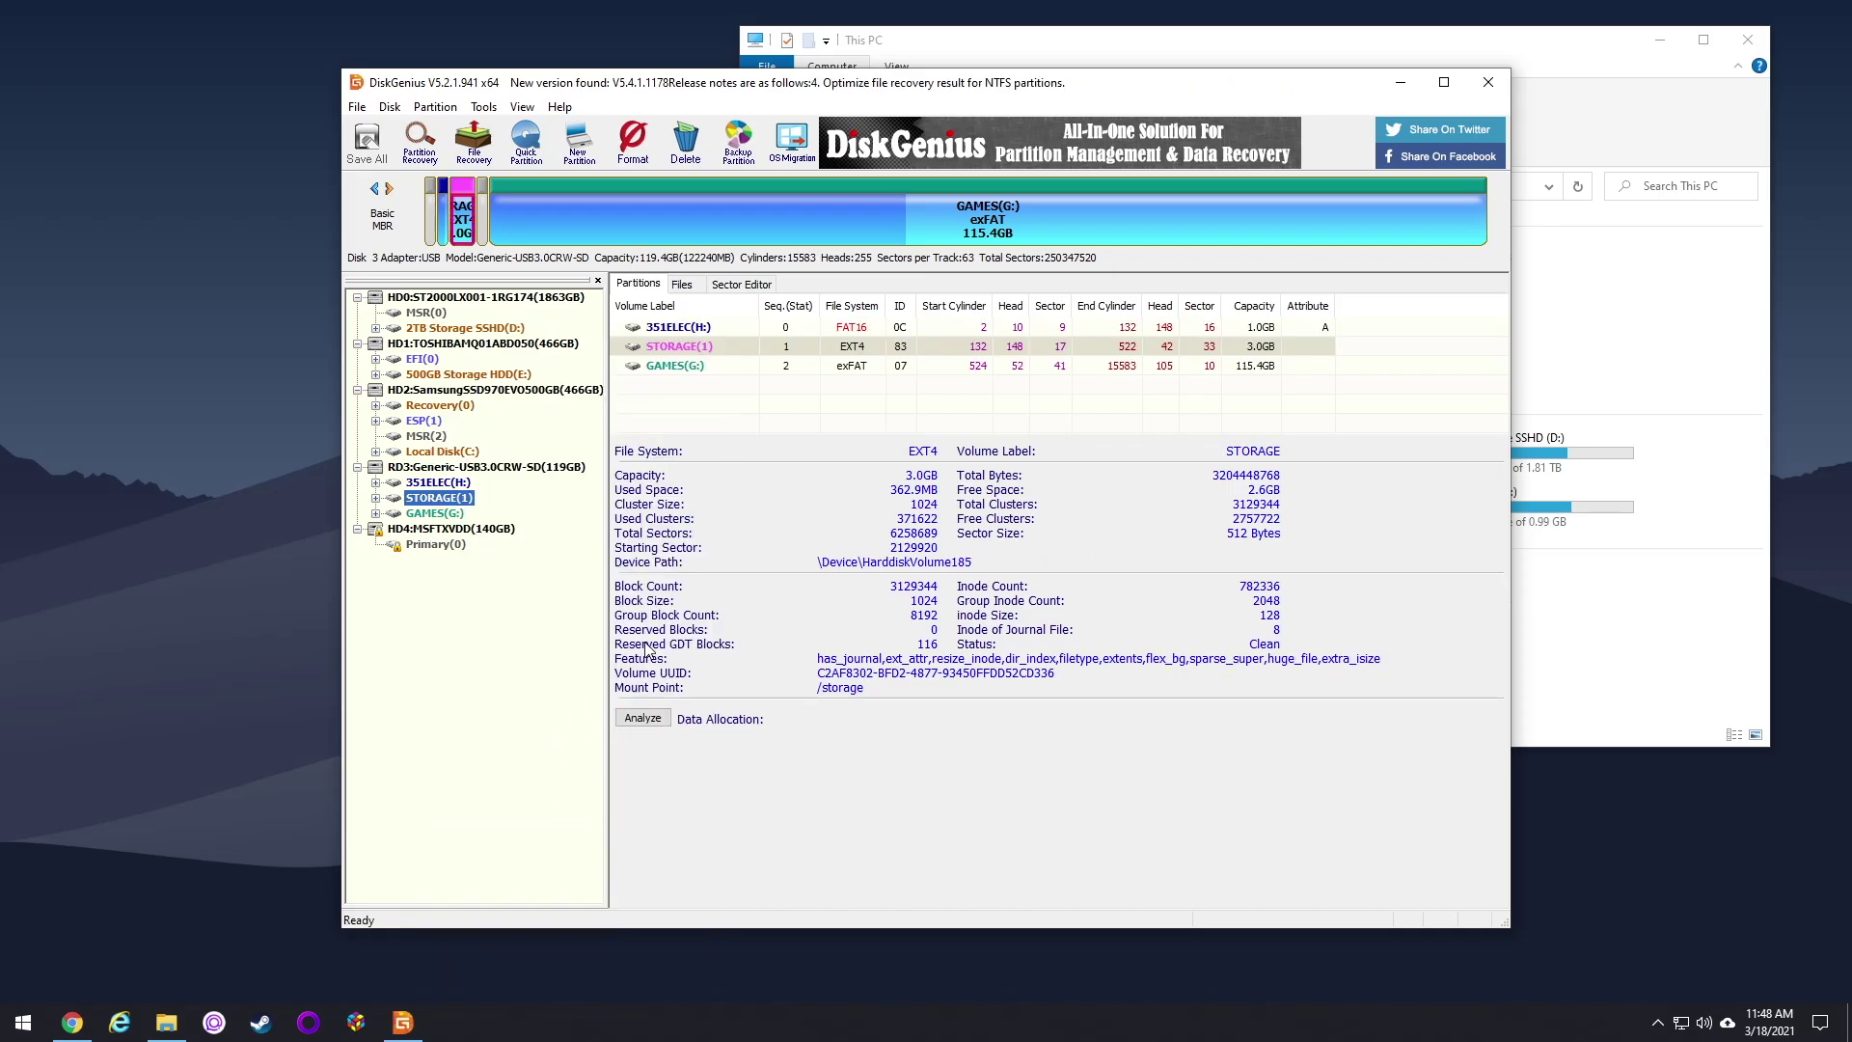
Check the drives listed in This PC, and close both File Explorer and DiskGenius.
{"action": "left_click", "coordinate": [1203, 43]}
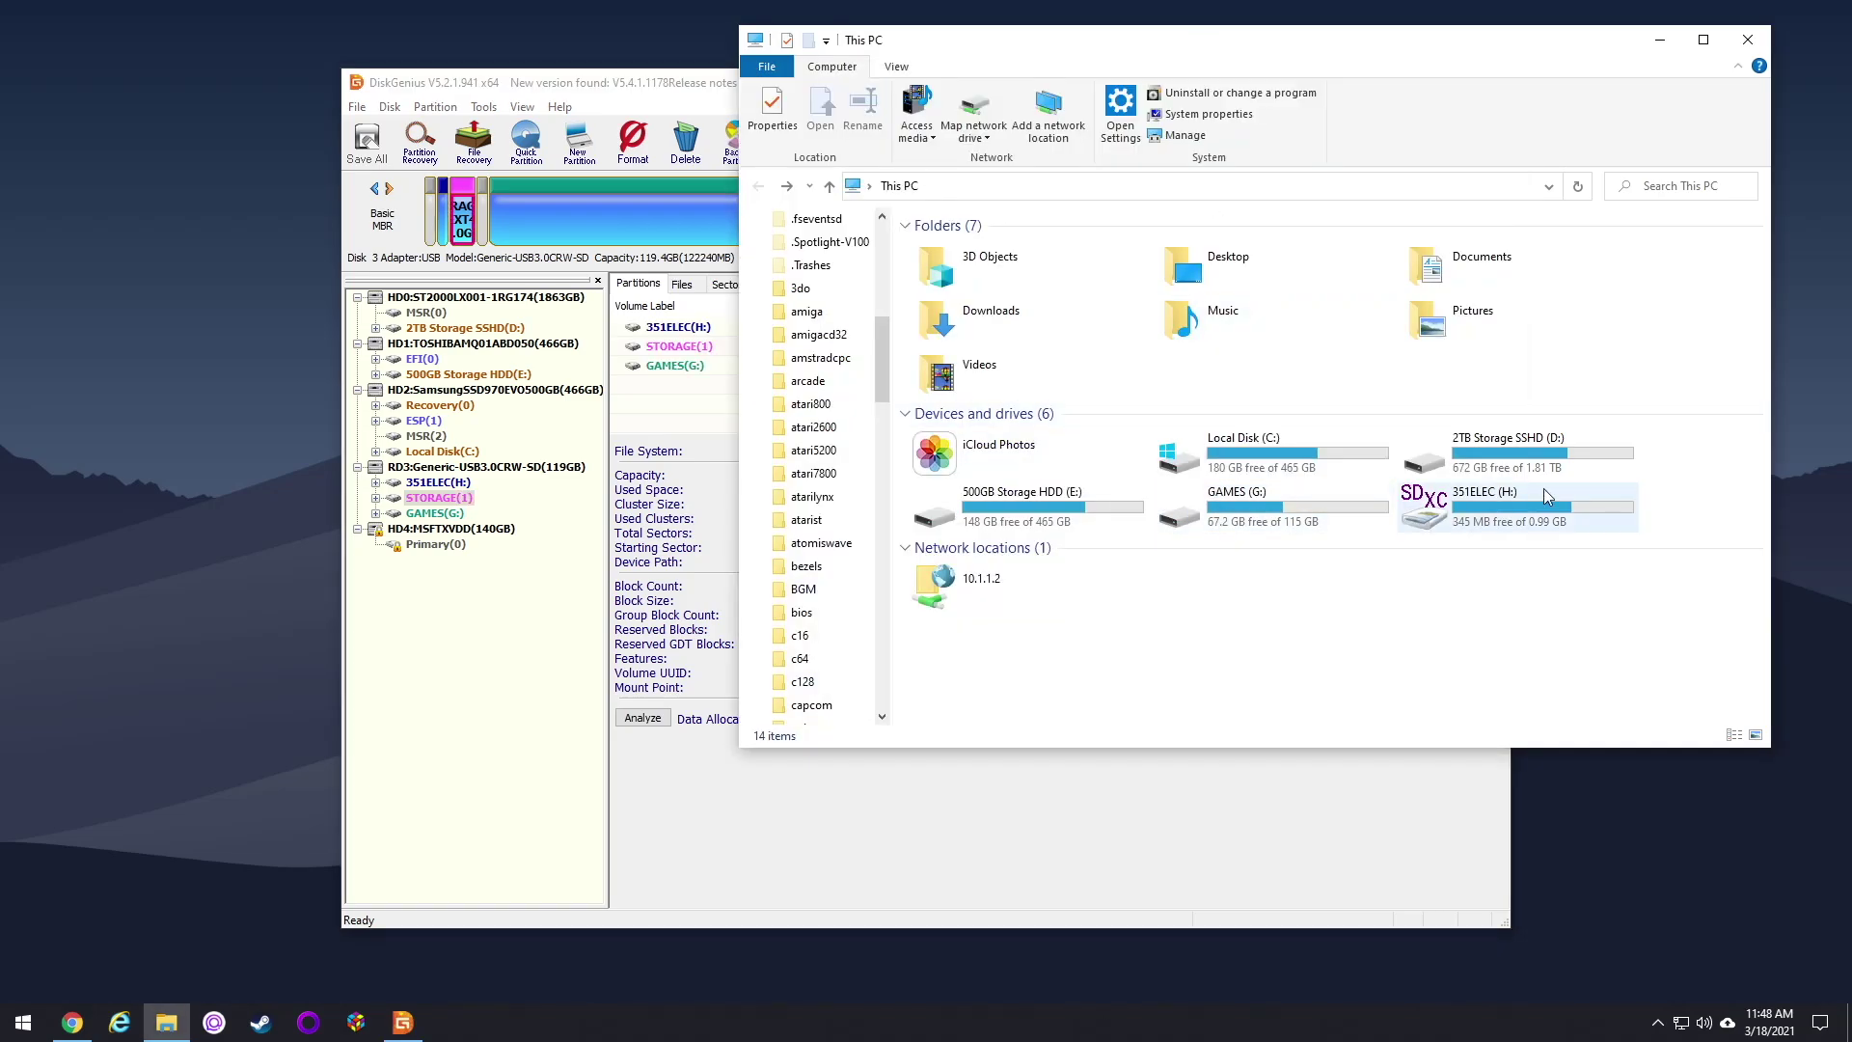
{"action": "left_click", "coordinate": [1747, 40]}
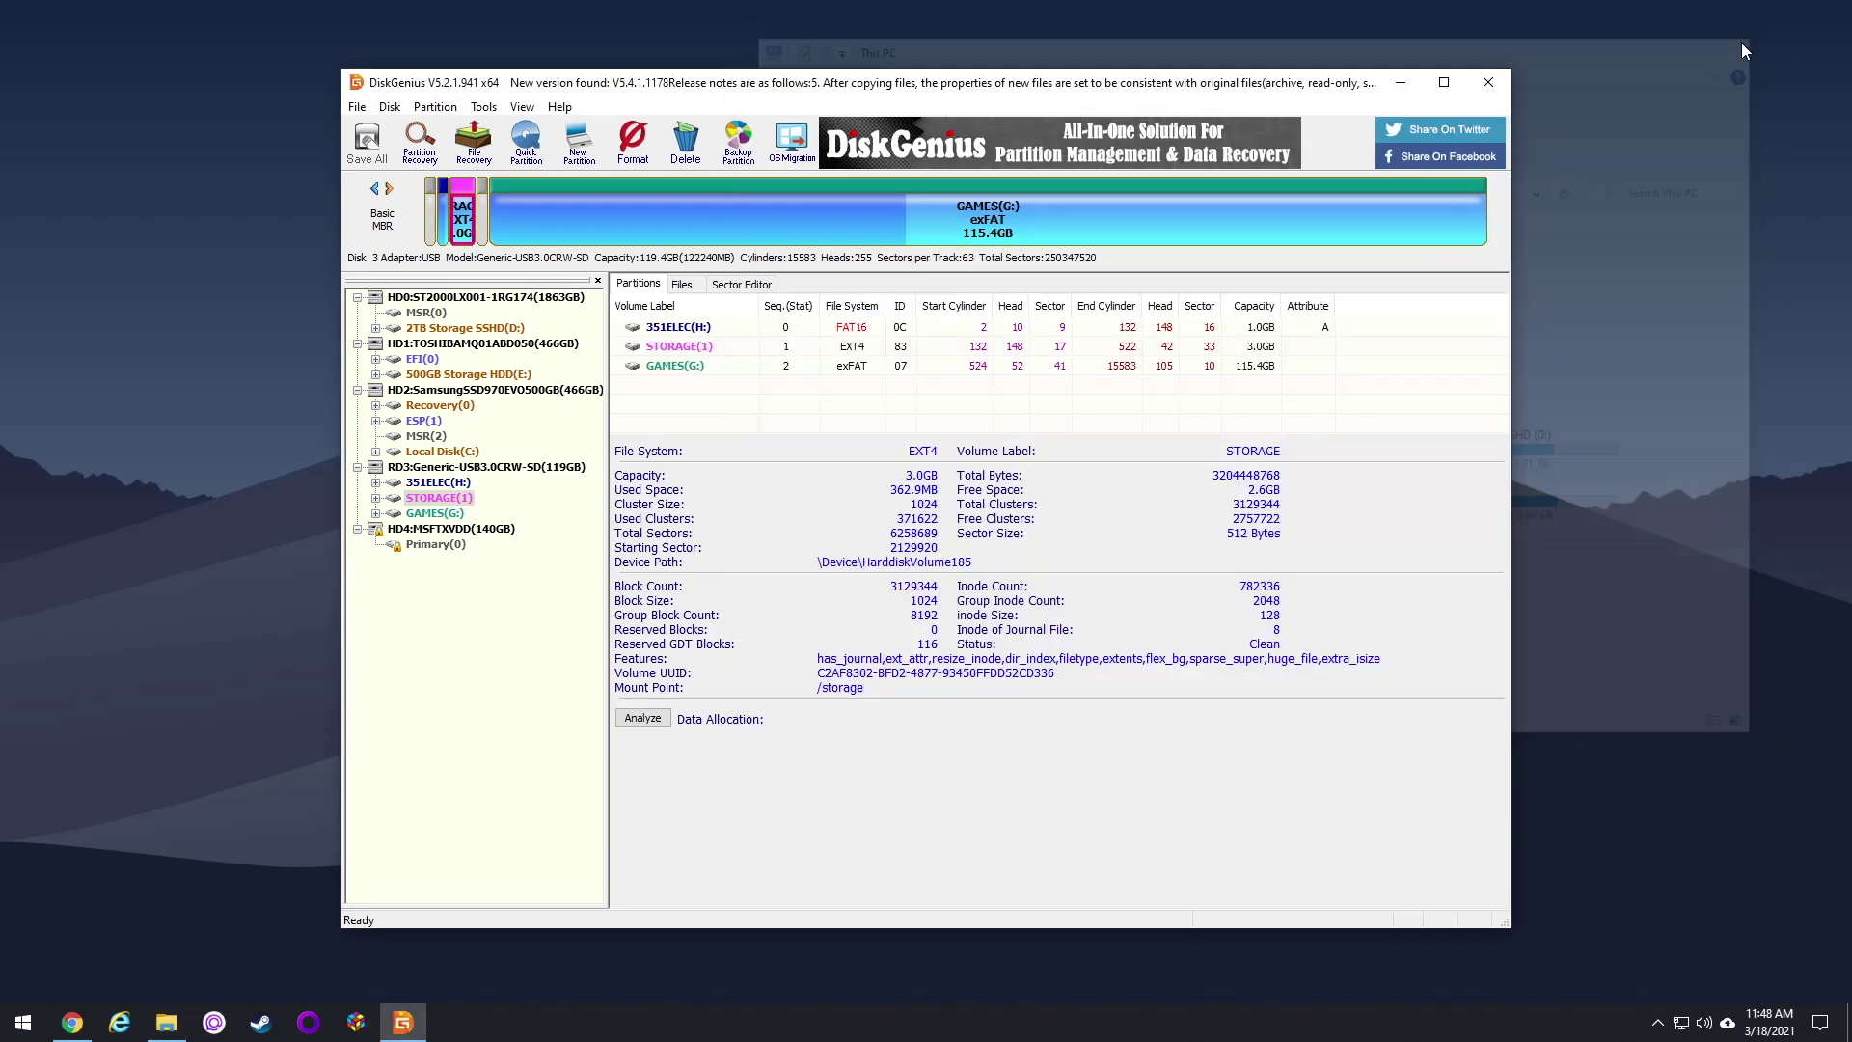
{"action": "left_click", "coordinate": [1485, 85]}
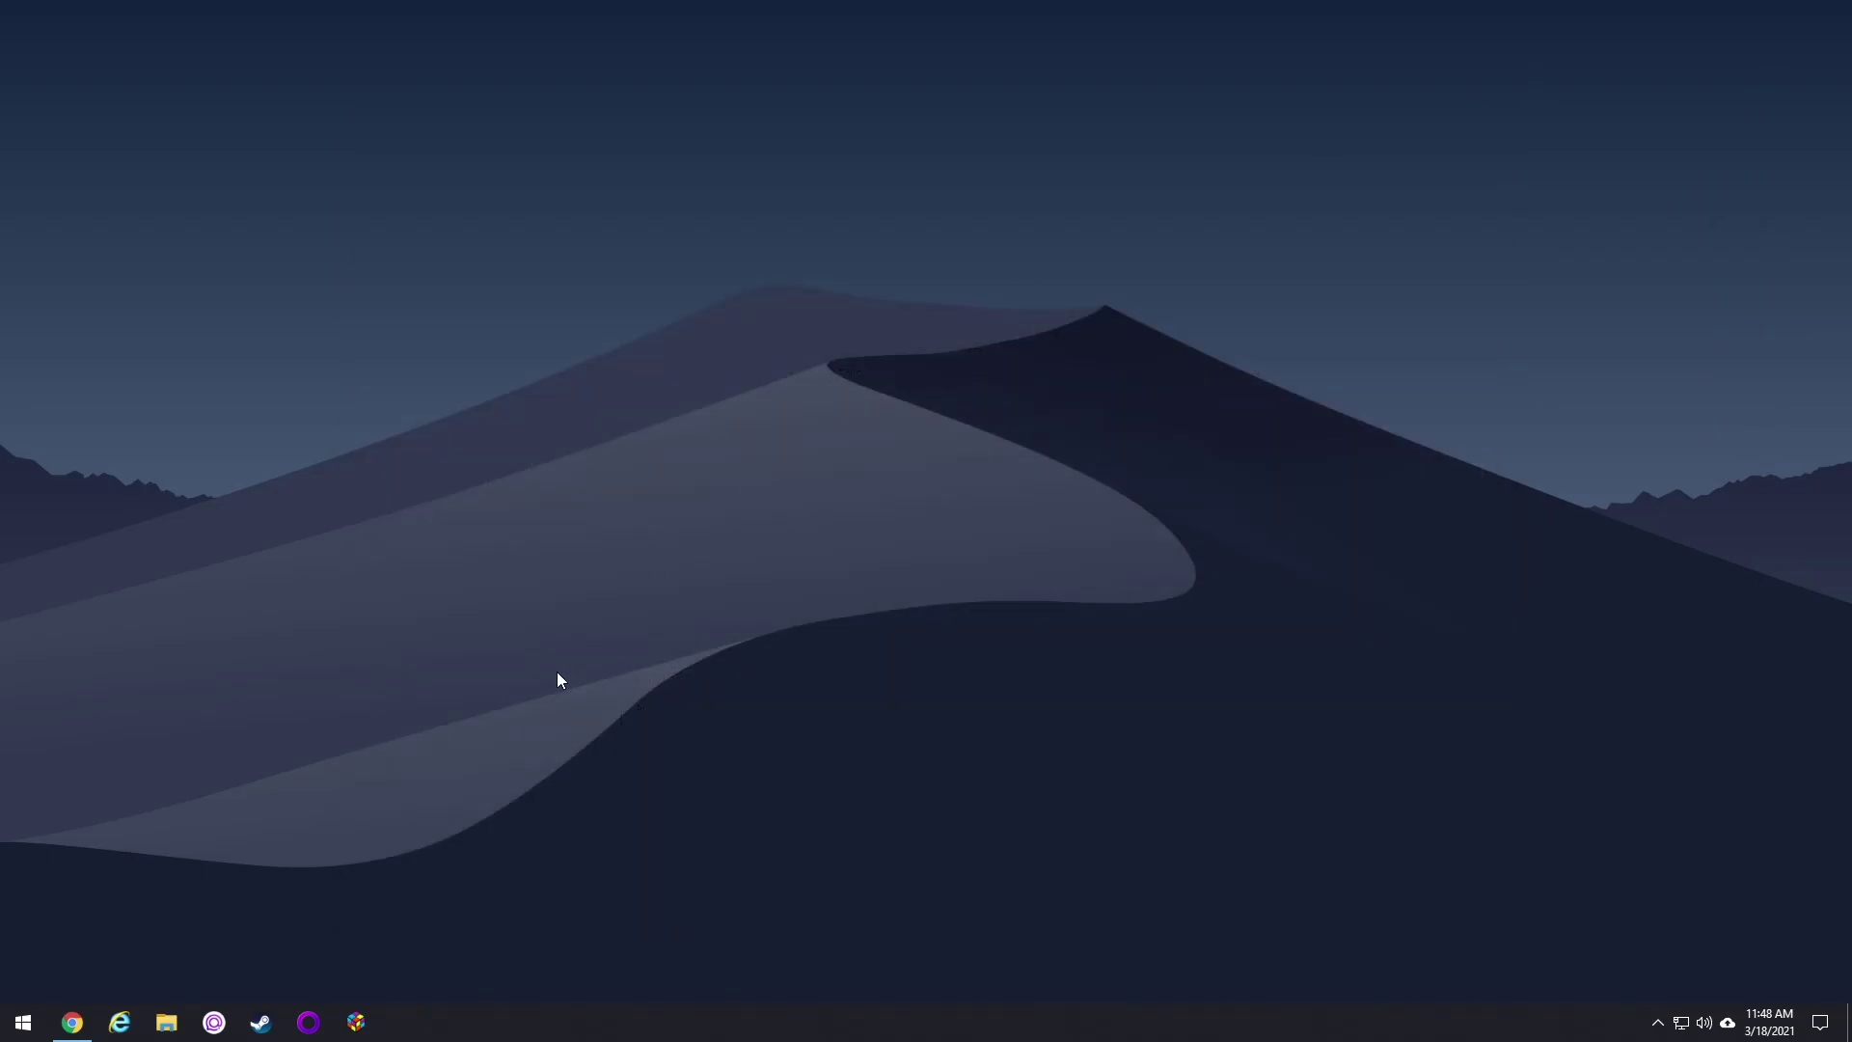
Eject the GAMES (G:) drive from This PC, and after reinserting the card reposition the GAMES and 351ELEC windows.
{"action": "left_click", "coordinate": [166, 1023]}
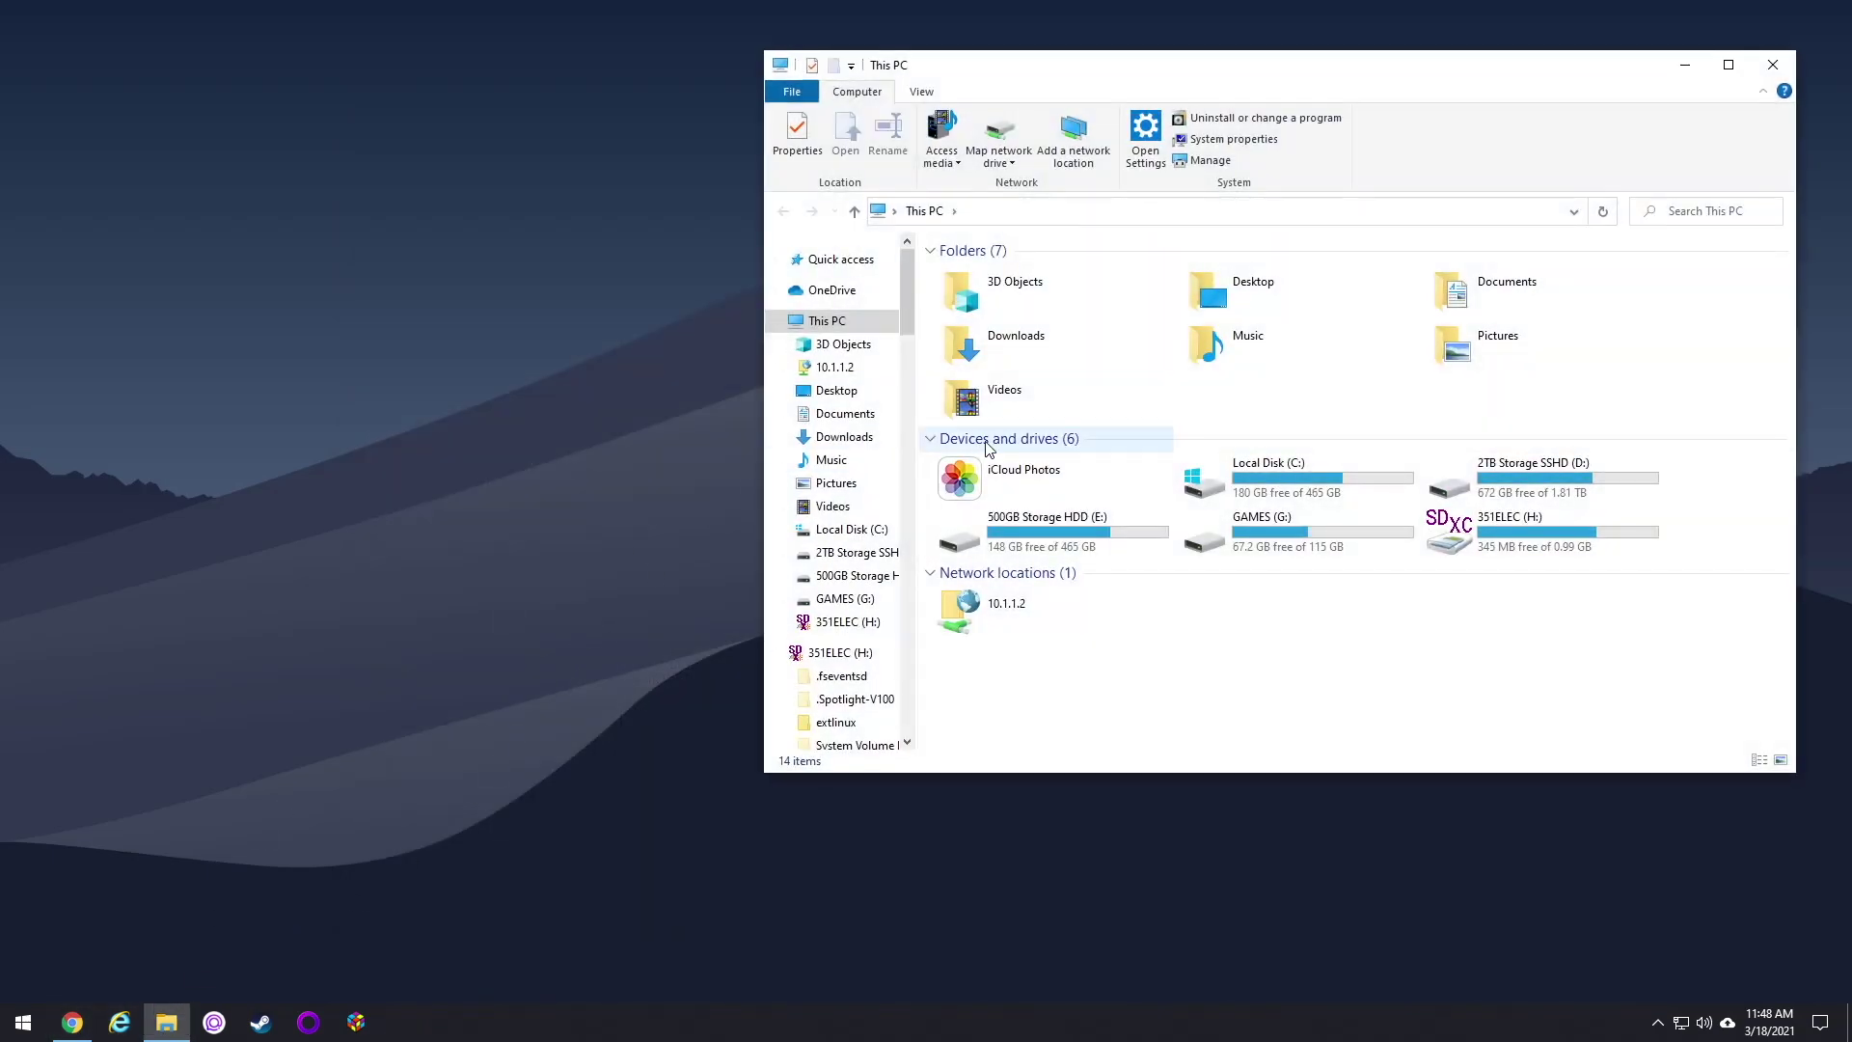
{"action": "right_click", "coordinate": [1254, 535]}
{"action": "left_click", "coordinate": [1323, 391]}
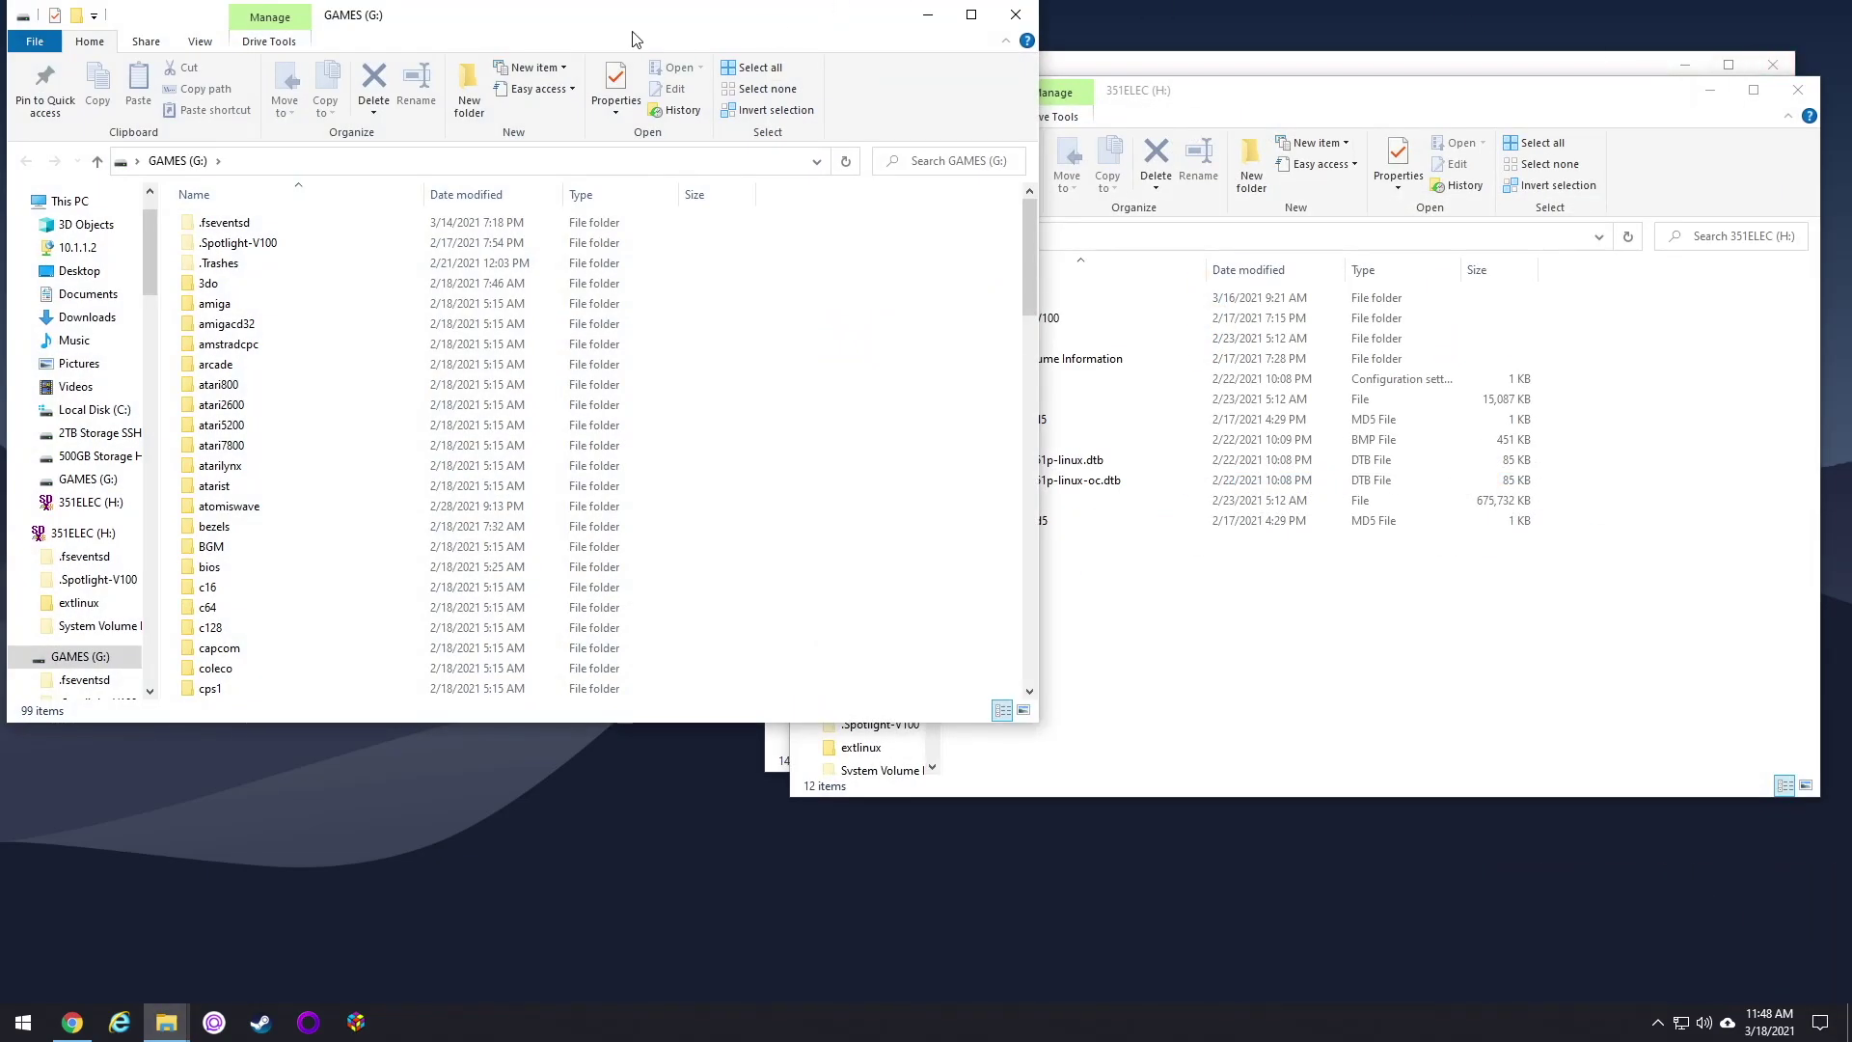
{"action": "left_click_drag", "start_coordinate": [575, 25], "coordinate": [710, 205]}
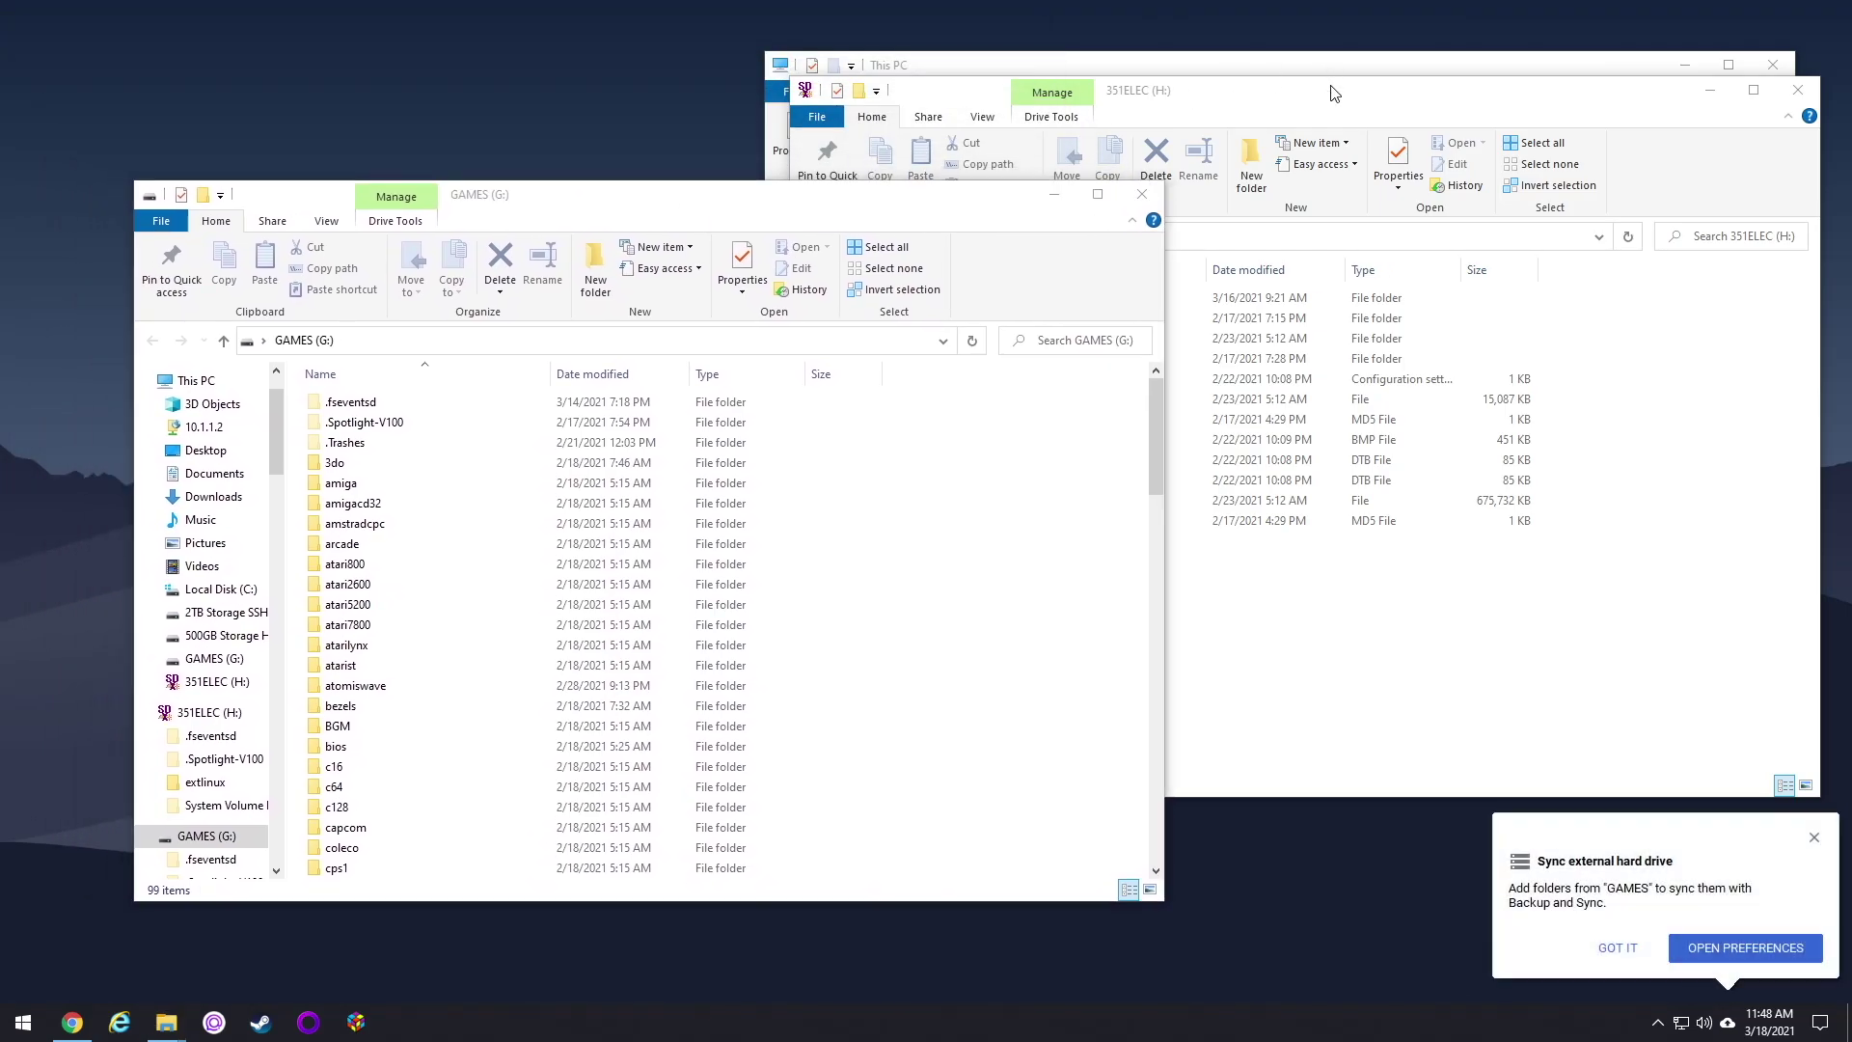
{"action": "left_click_drag", "start_coordinate": [1327, 107], "coordinate": [1048, 125]}
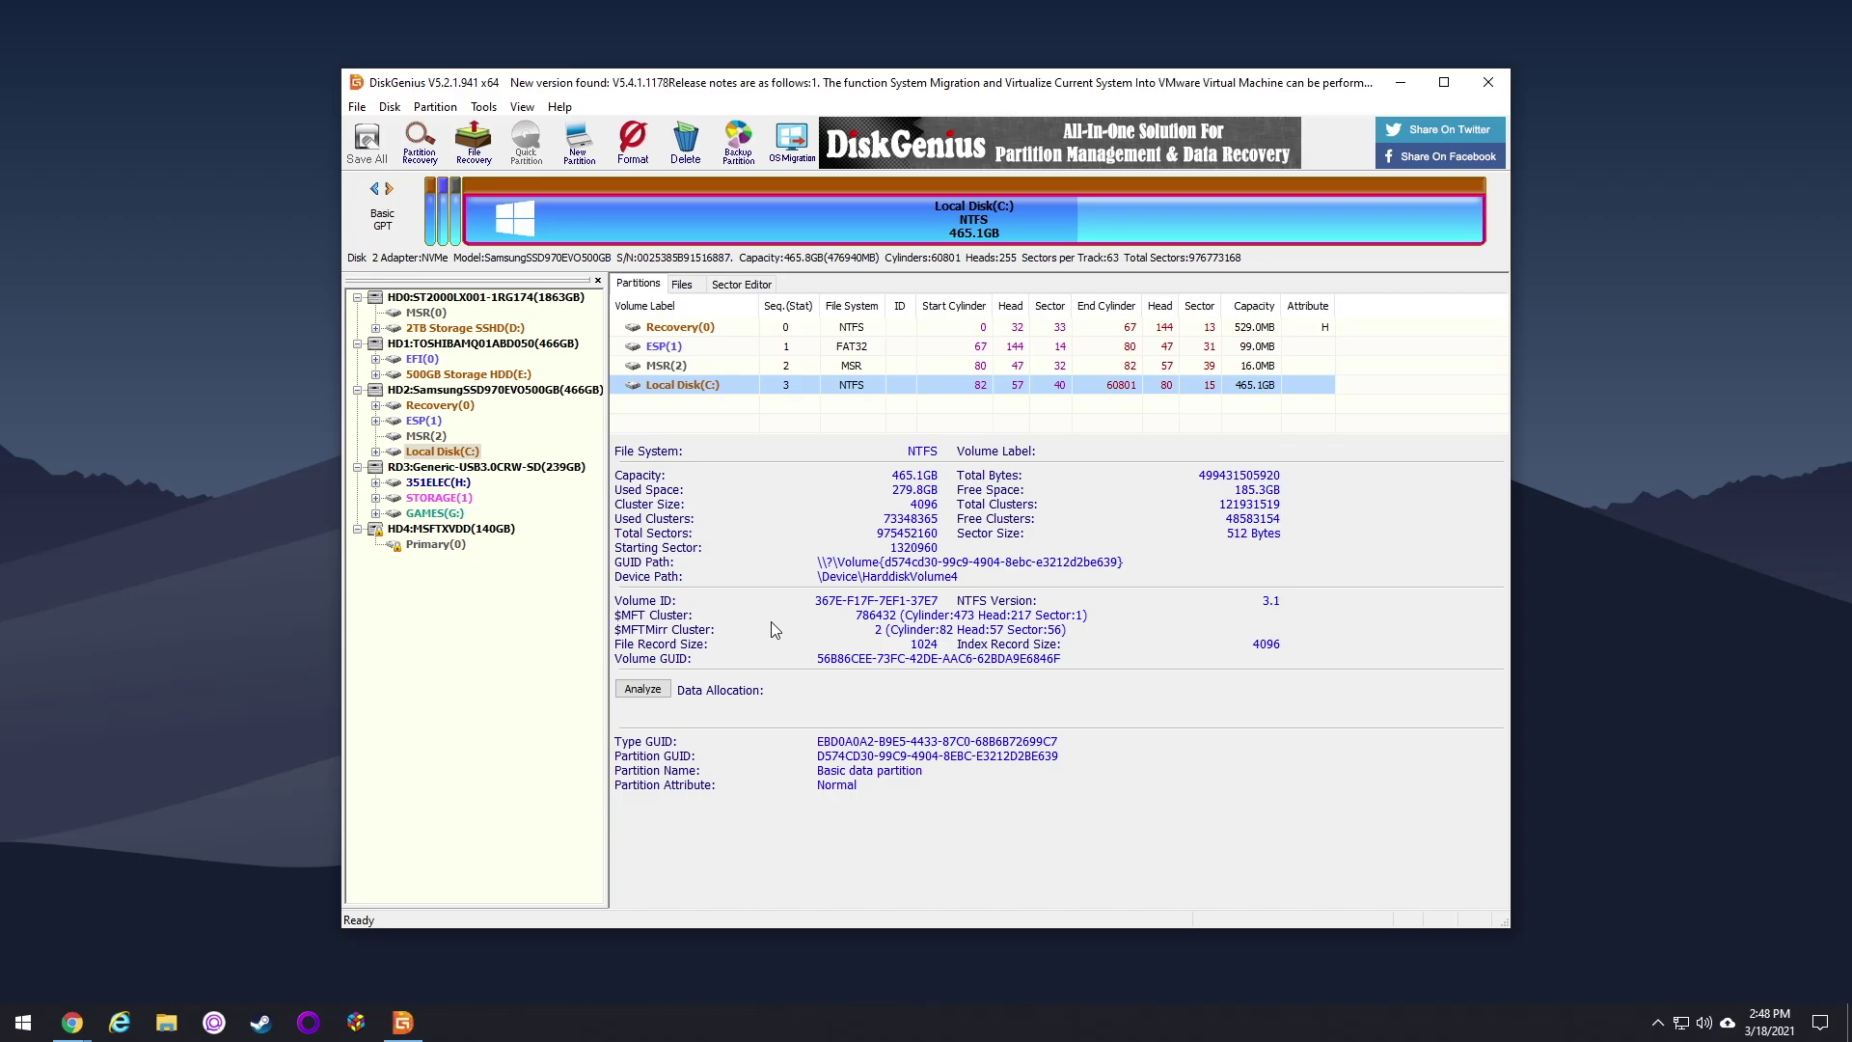
Remove the drive letter from the 351ELEC (H:) partition in DiskGenius, continuing even though the partition is in use.
{"action": "left_click", "coordinate": [429, 485]}
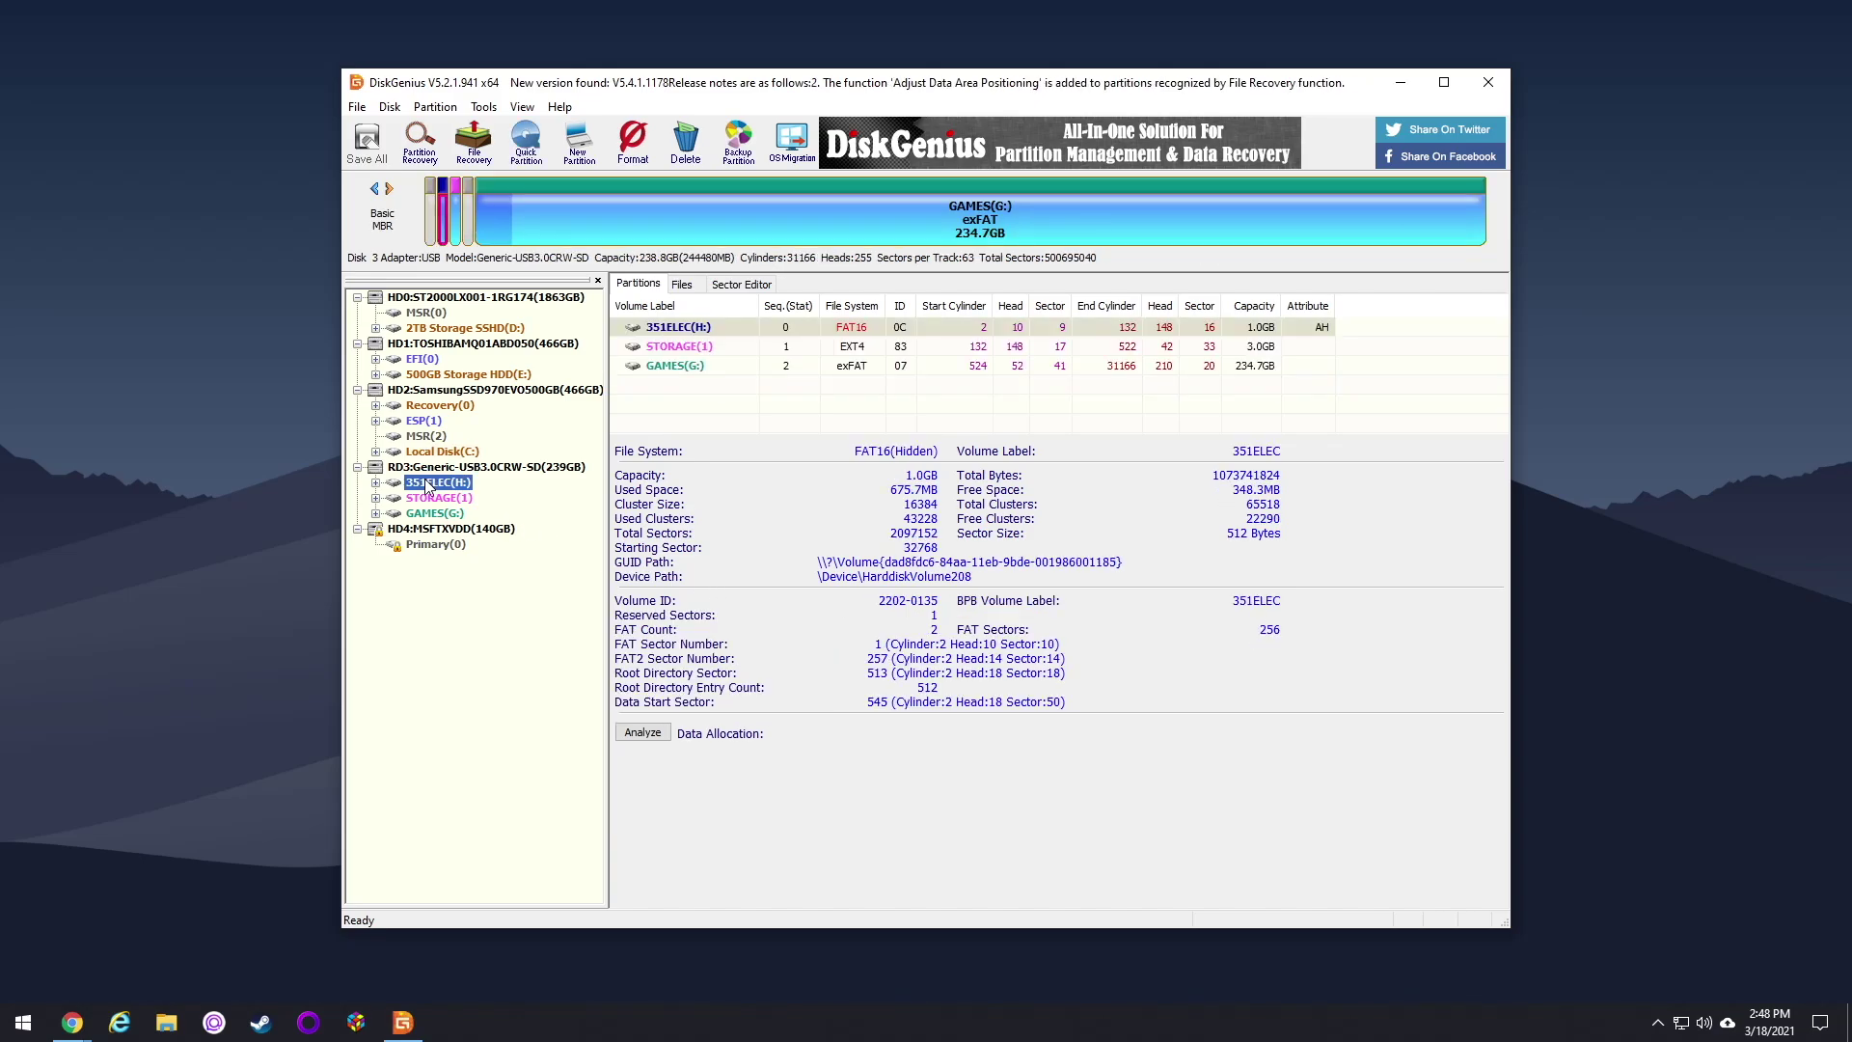
{"action": "right_click", "coordinate": [429, 485]}
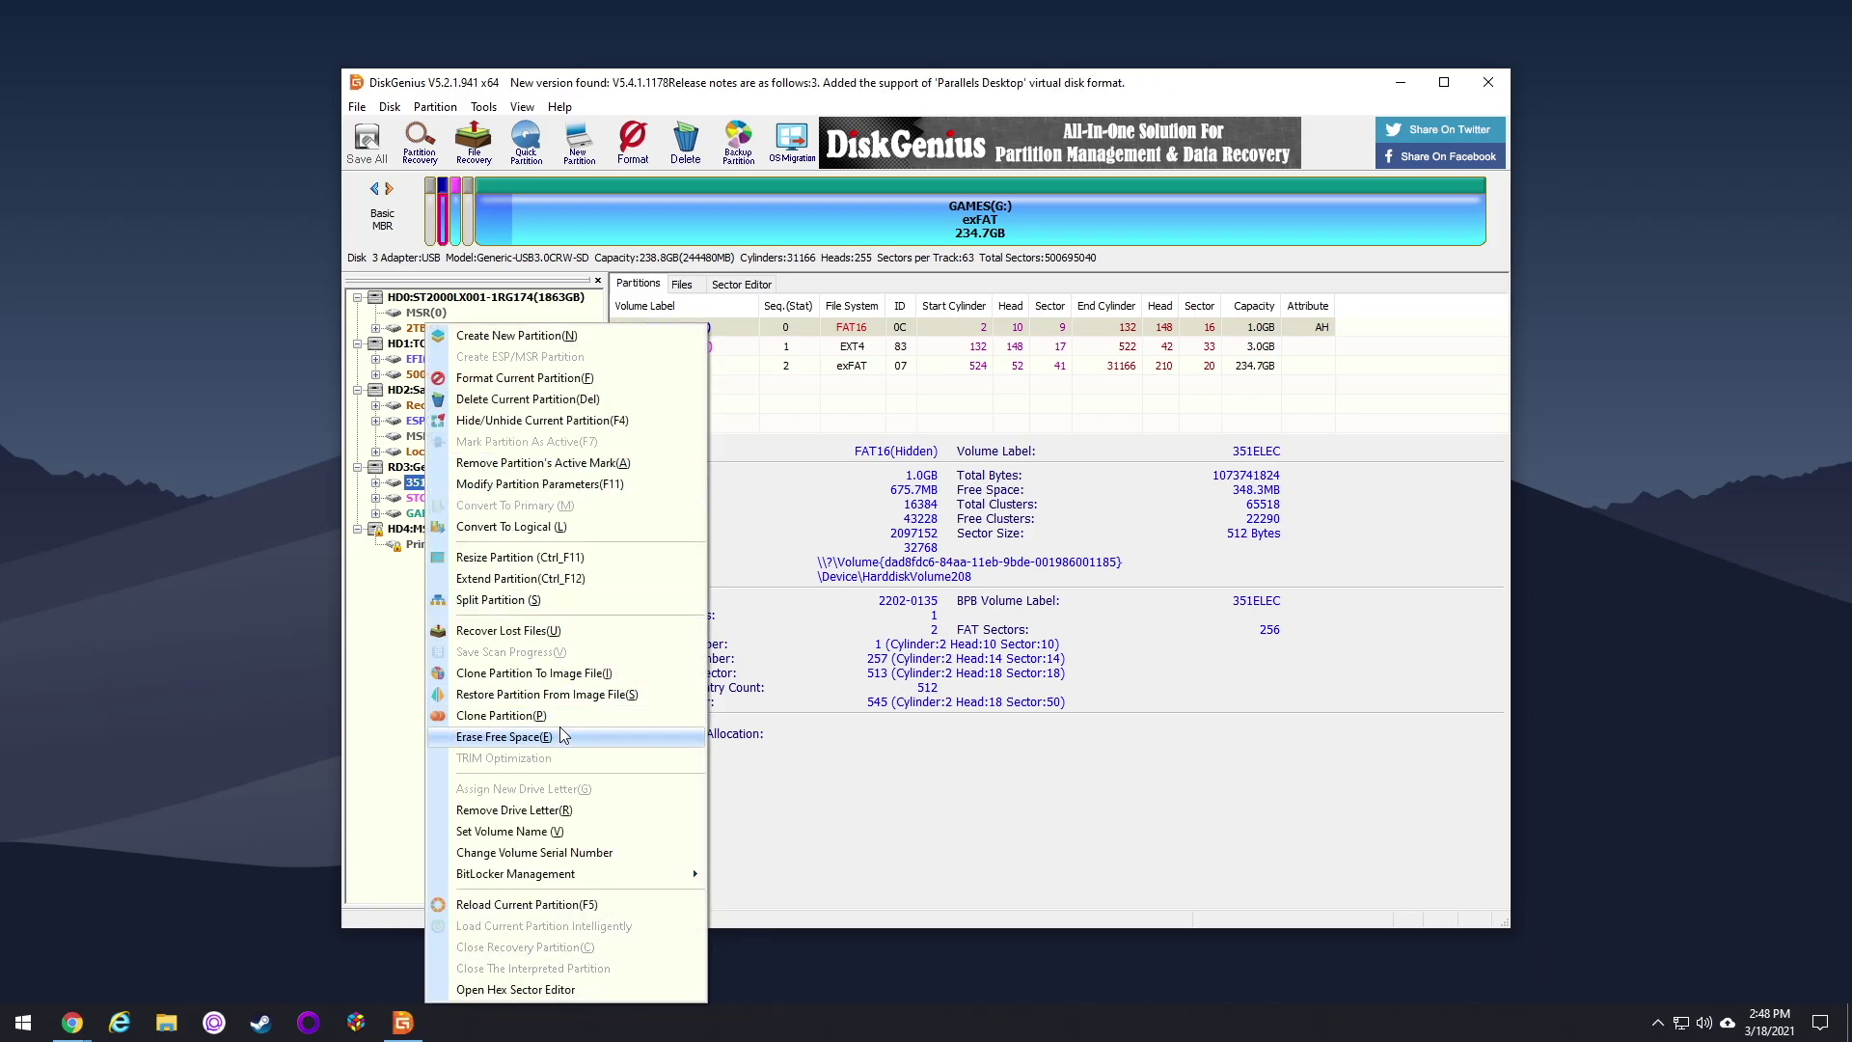
{"action": "left_click", "coordinate": [541, 810]}
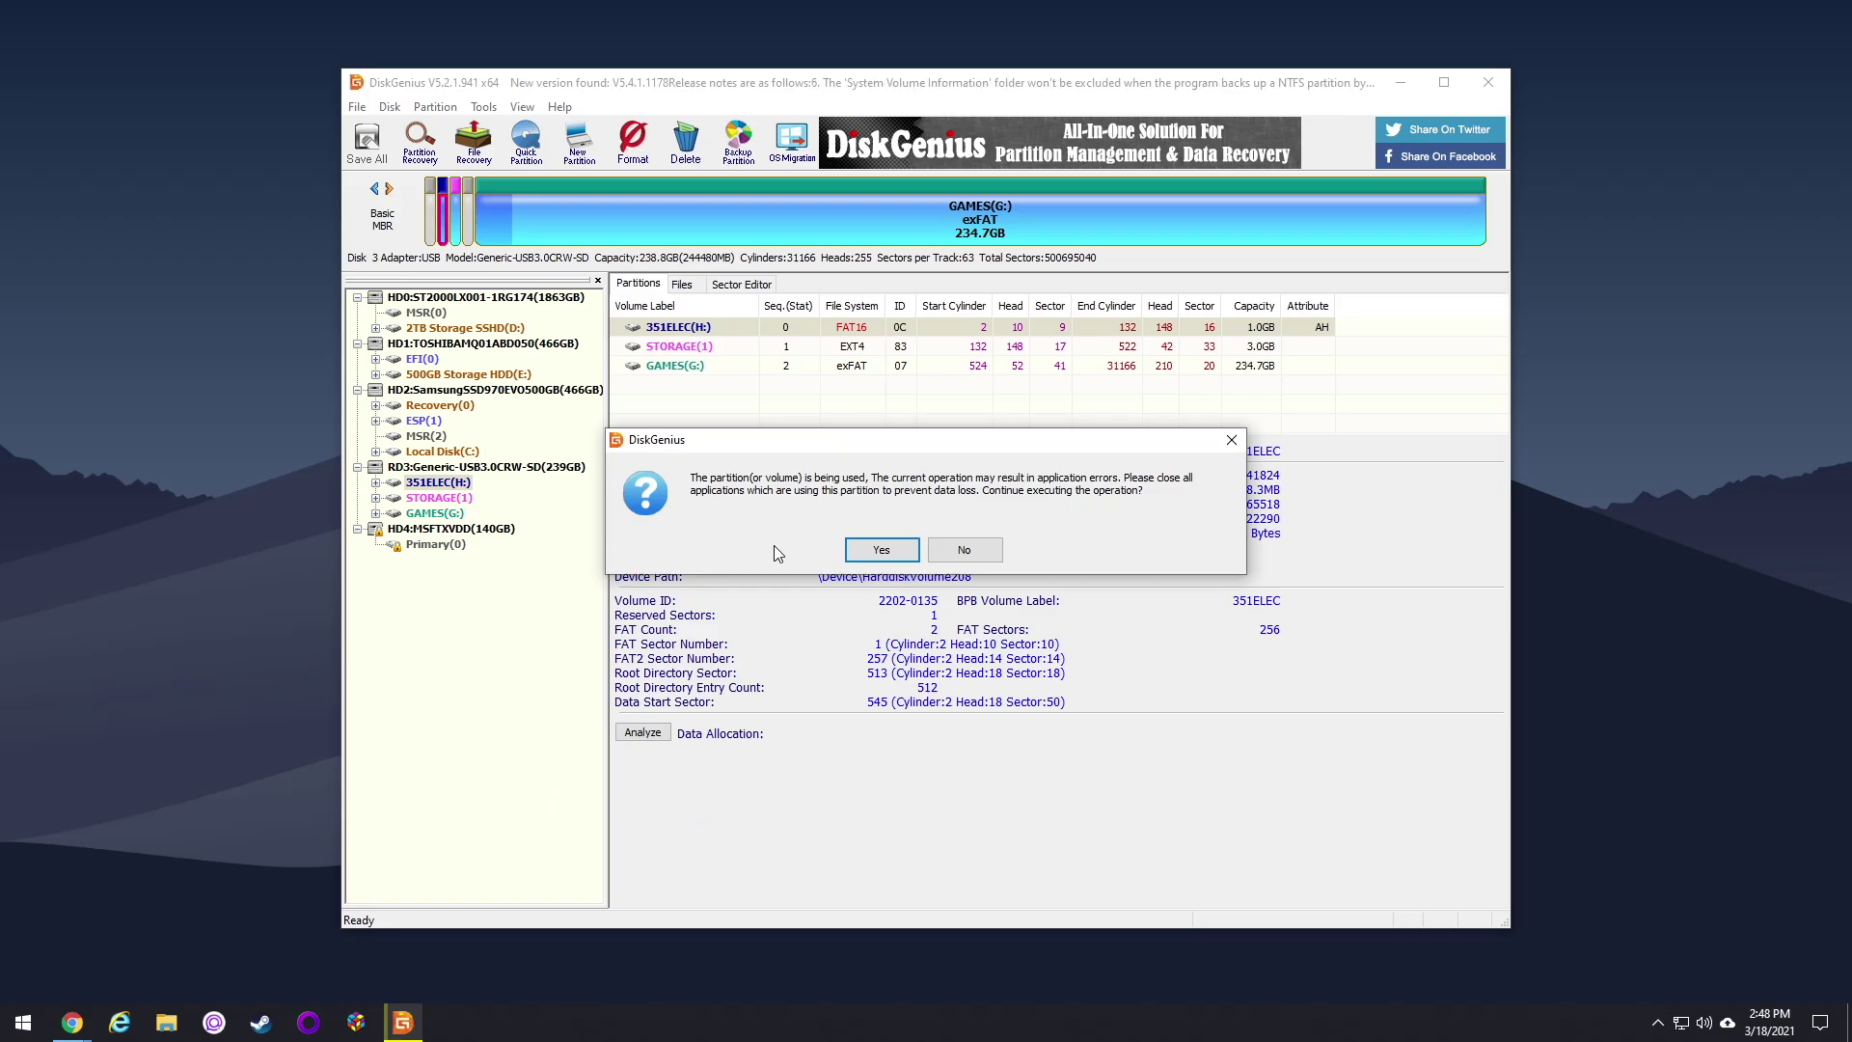
{"action": "left_click", "coordinate": [872, 552]}
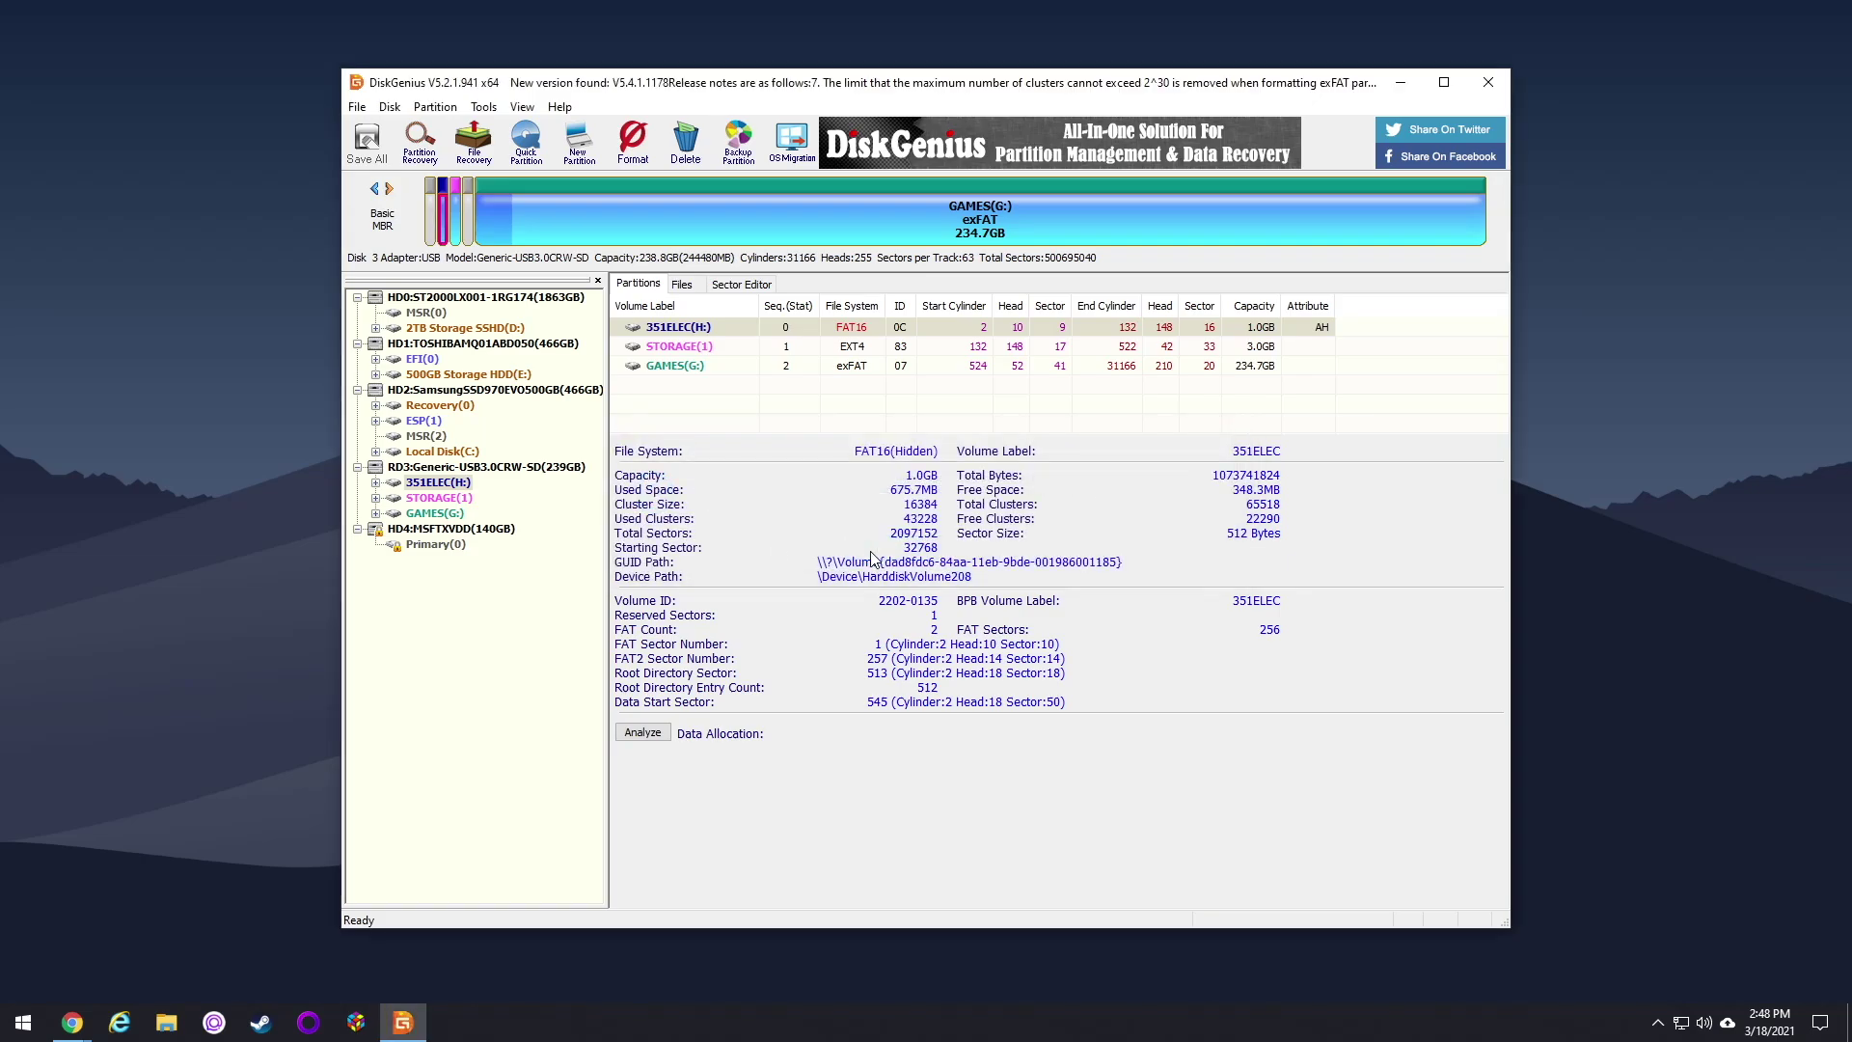
{"action": "left_click", "coordinate": [444, 659]}
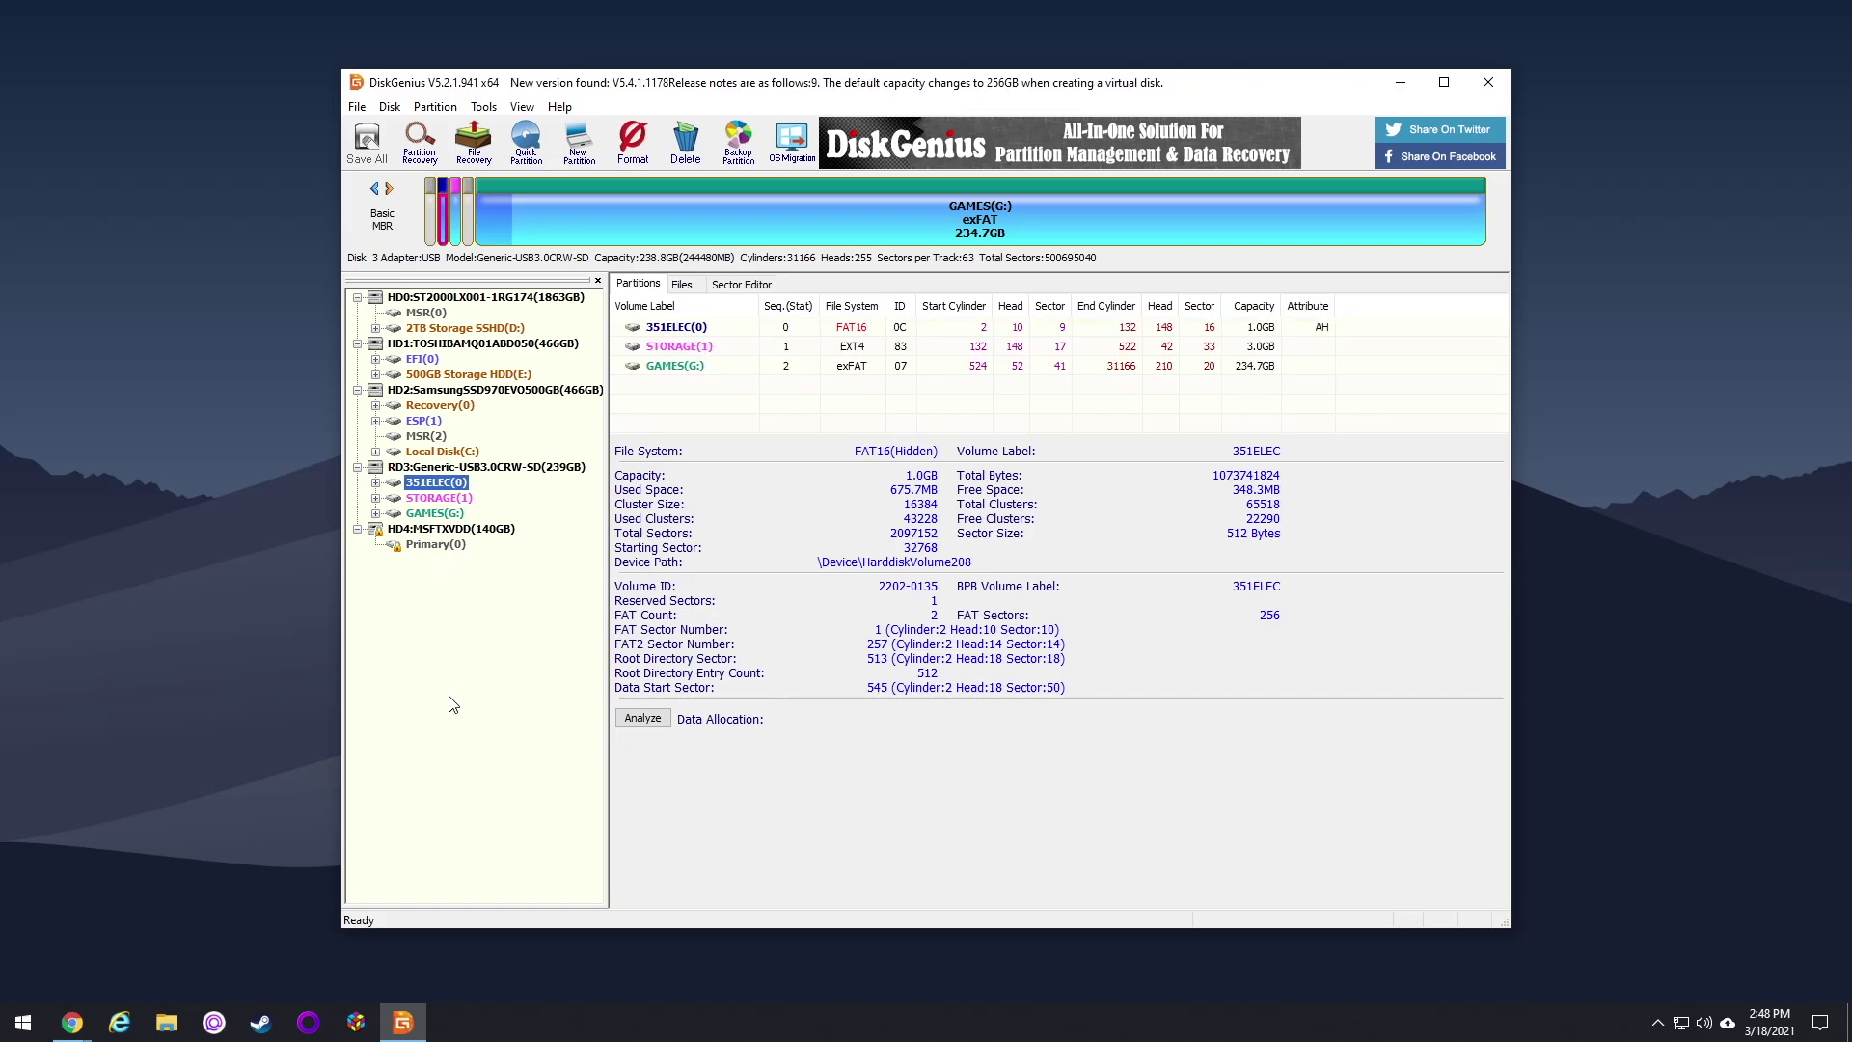
Check This PC for the remaining card partitions with the GAMES (G:) tree collapsed, and close File Explorer and DiskGenius.
{"action": "left_click", "coordinate": [154, 1027]}
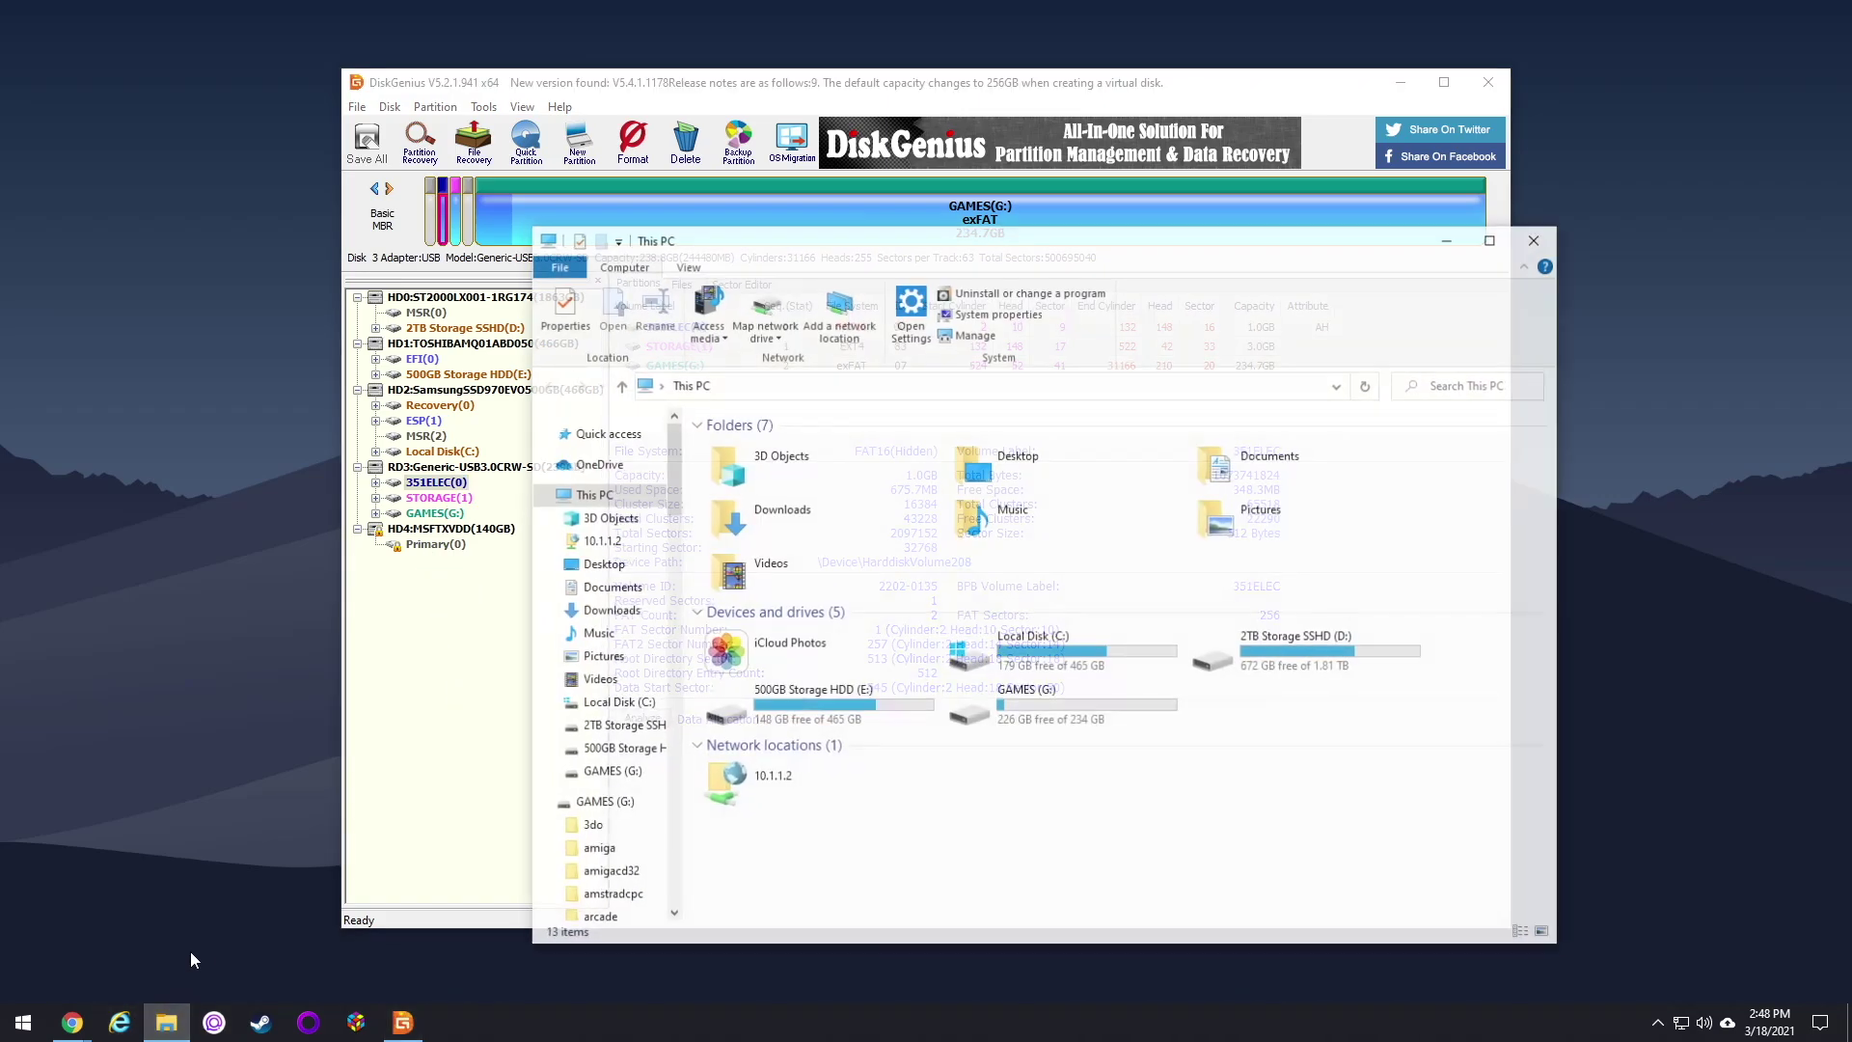
{"action": "scroll", "coordinate": [606, 718], "scroll_direction": "down", "scroll_amount": 3}
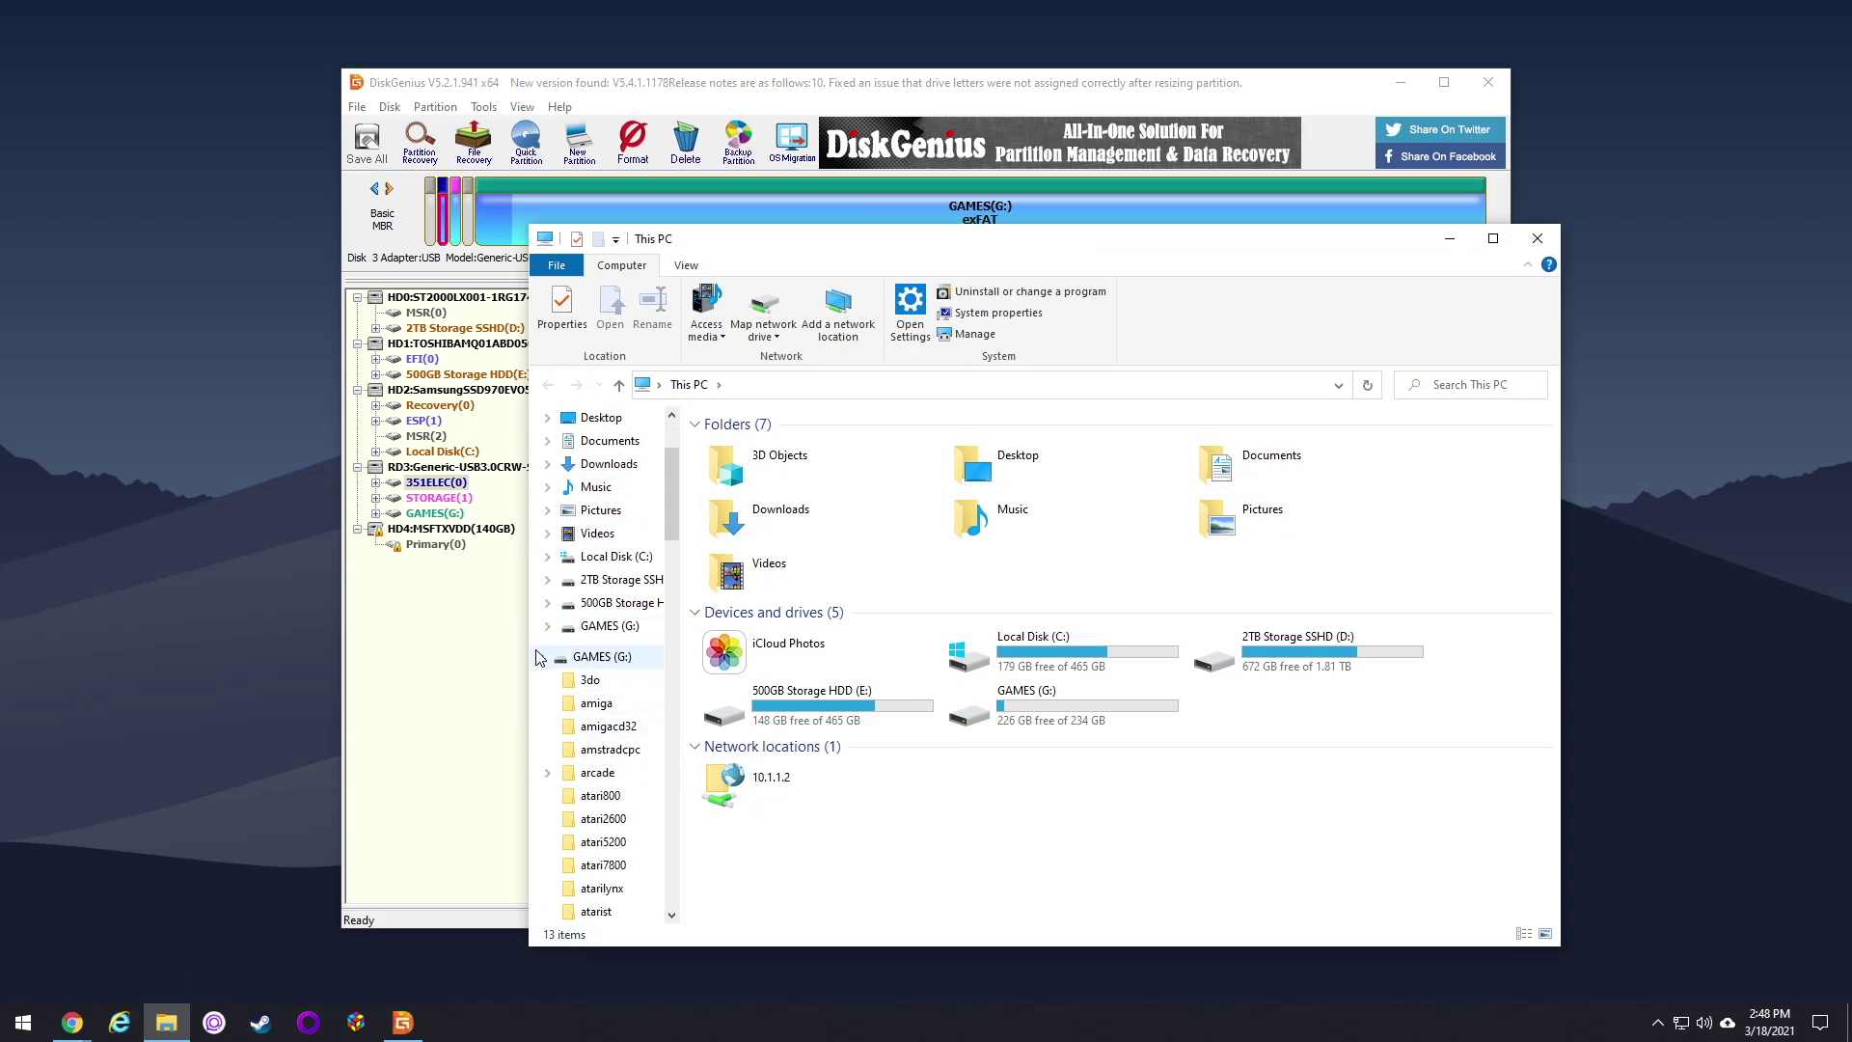
{"action": "left_click", "coordinate": [540, 764]}
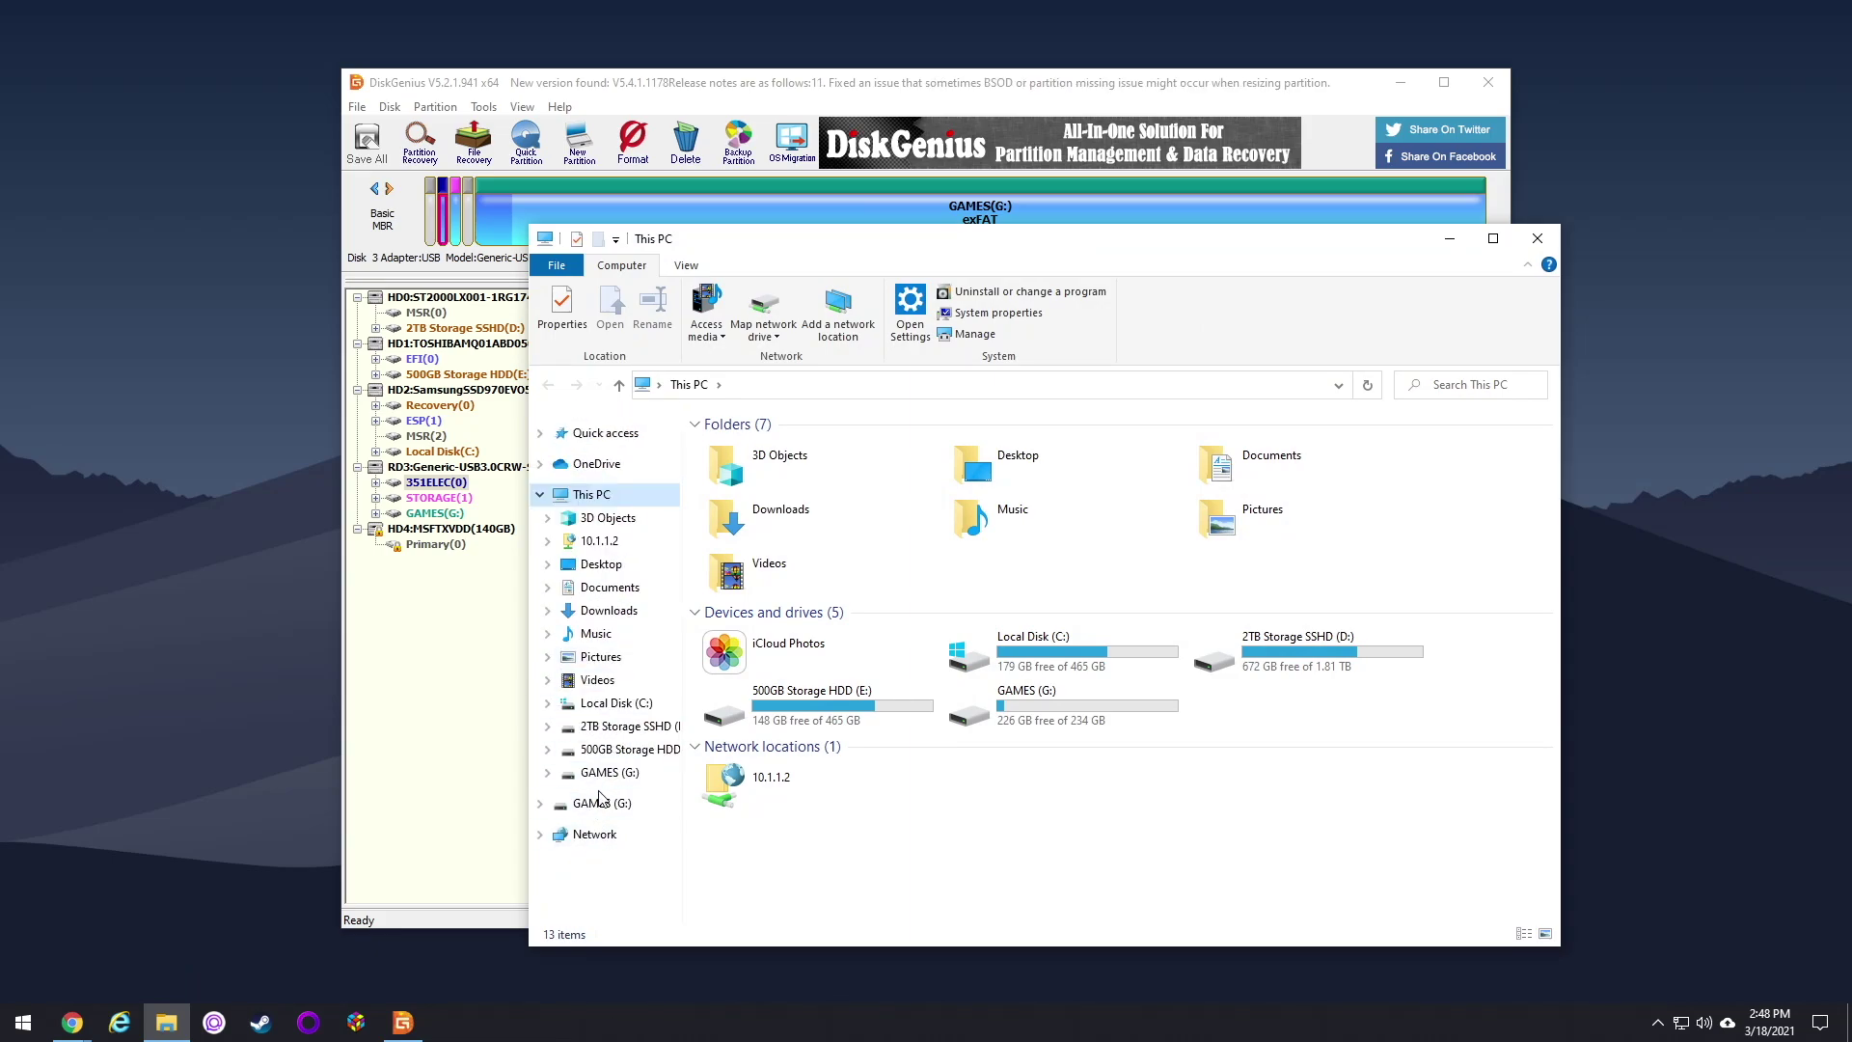
{"action": "left_click", "coordinate": [1536, 238]}
{"action": "key", "text": "alt+F4"}
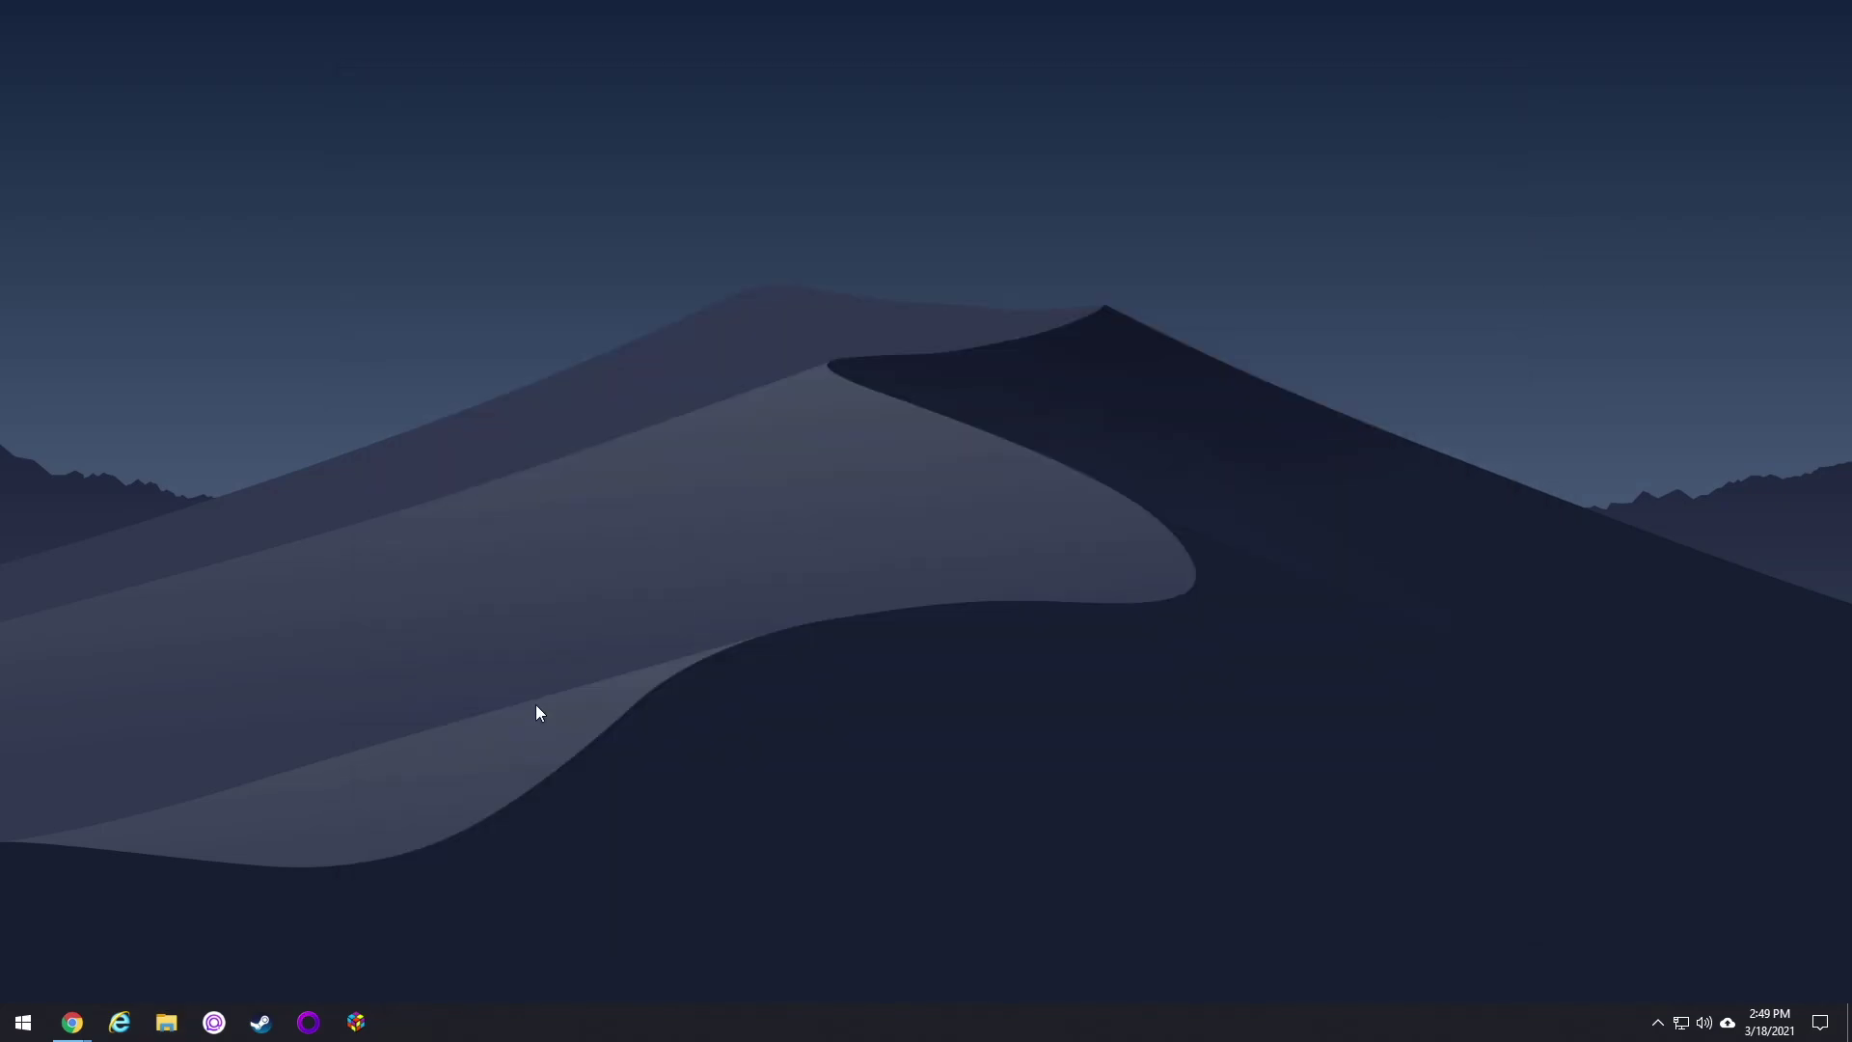
Search Windows for "disk manag" and open the tool to create and format hard disk partitions.
{"action": "left_click", "coordinate": [25, 1024]}
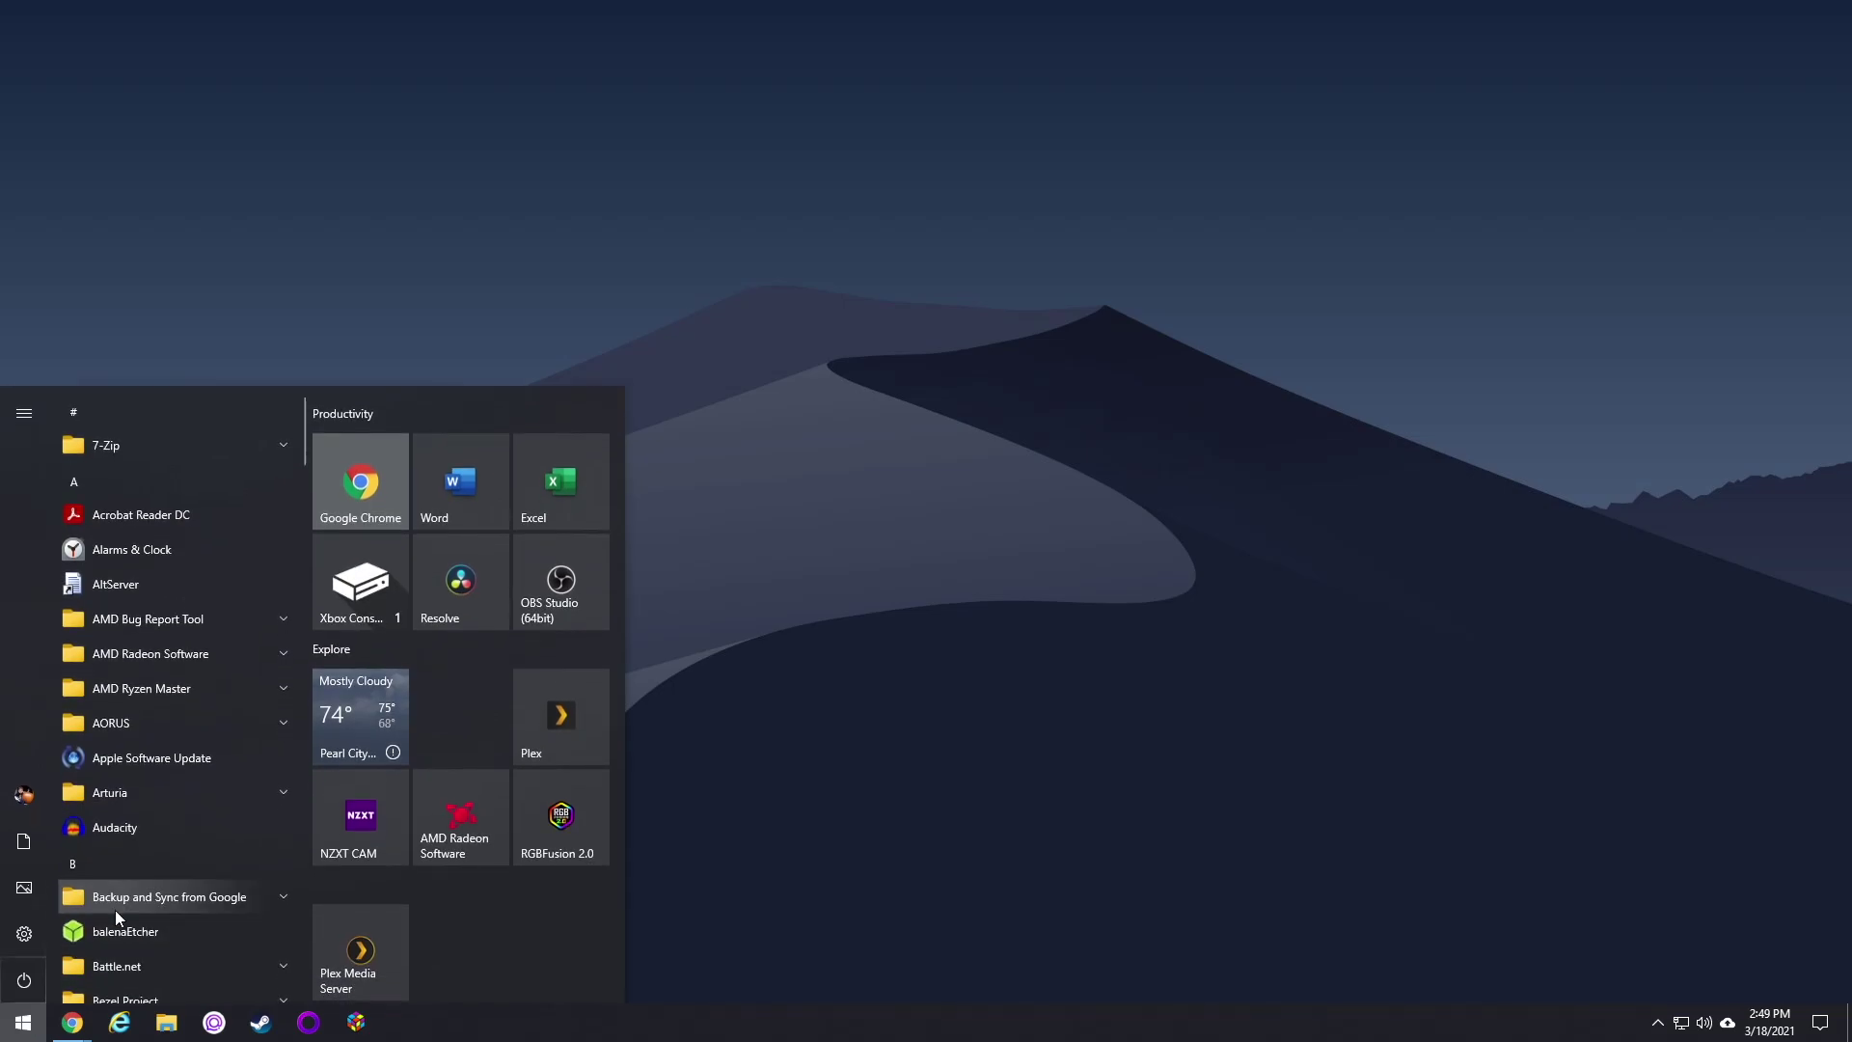
{"action": "type", "text": "disk manag"}
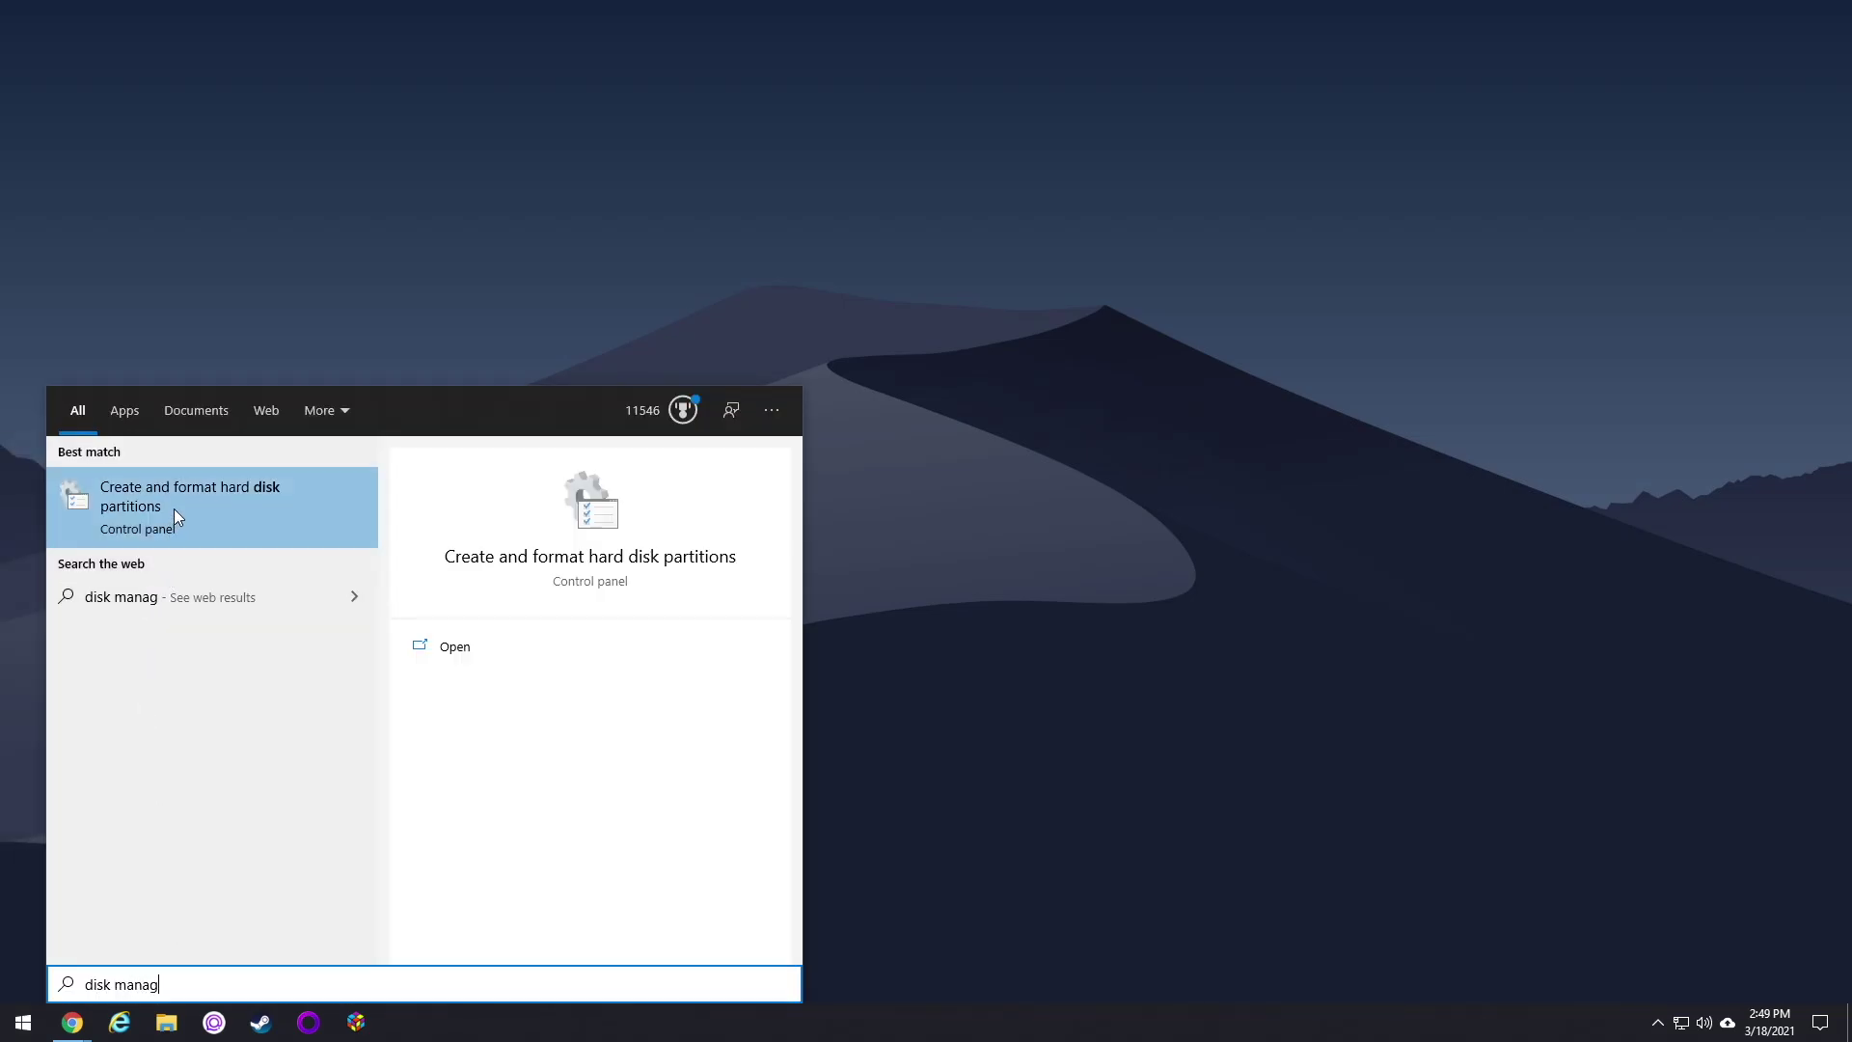
{"action": "left_click", "coordinate": [174, 506]}
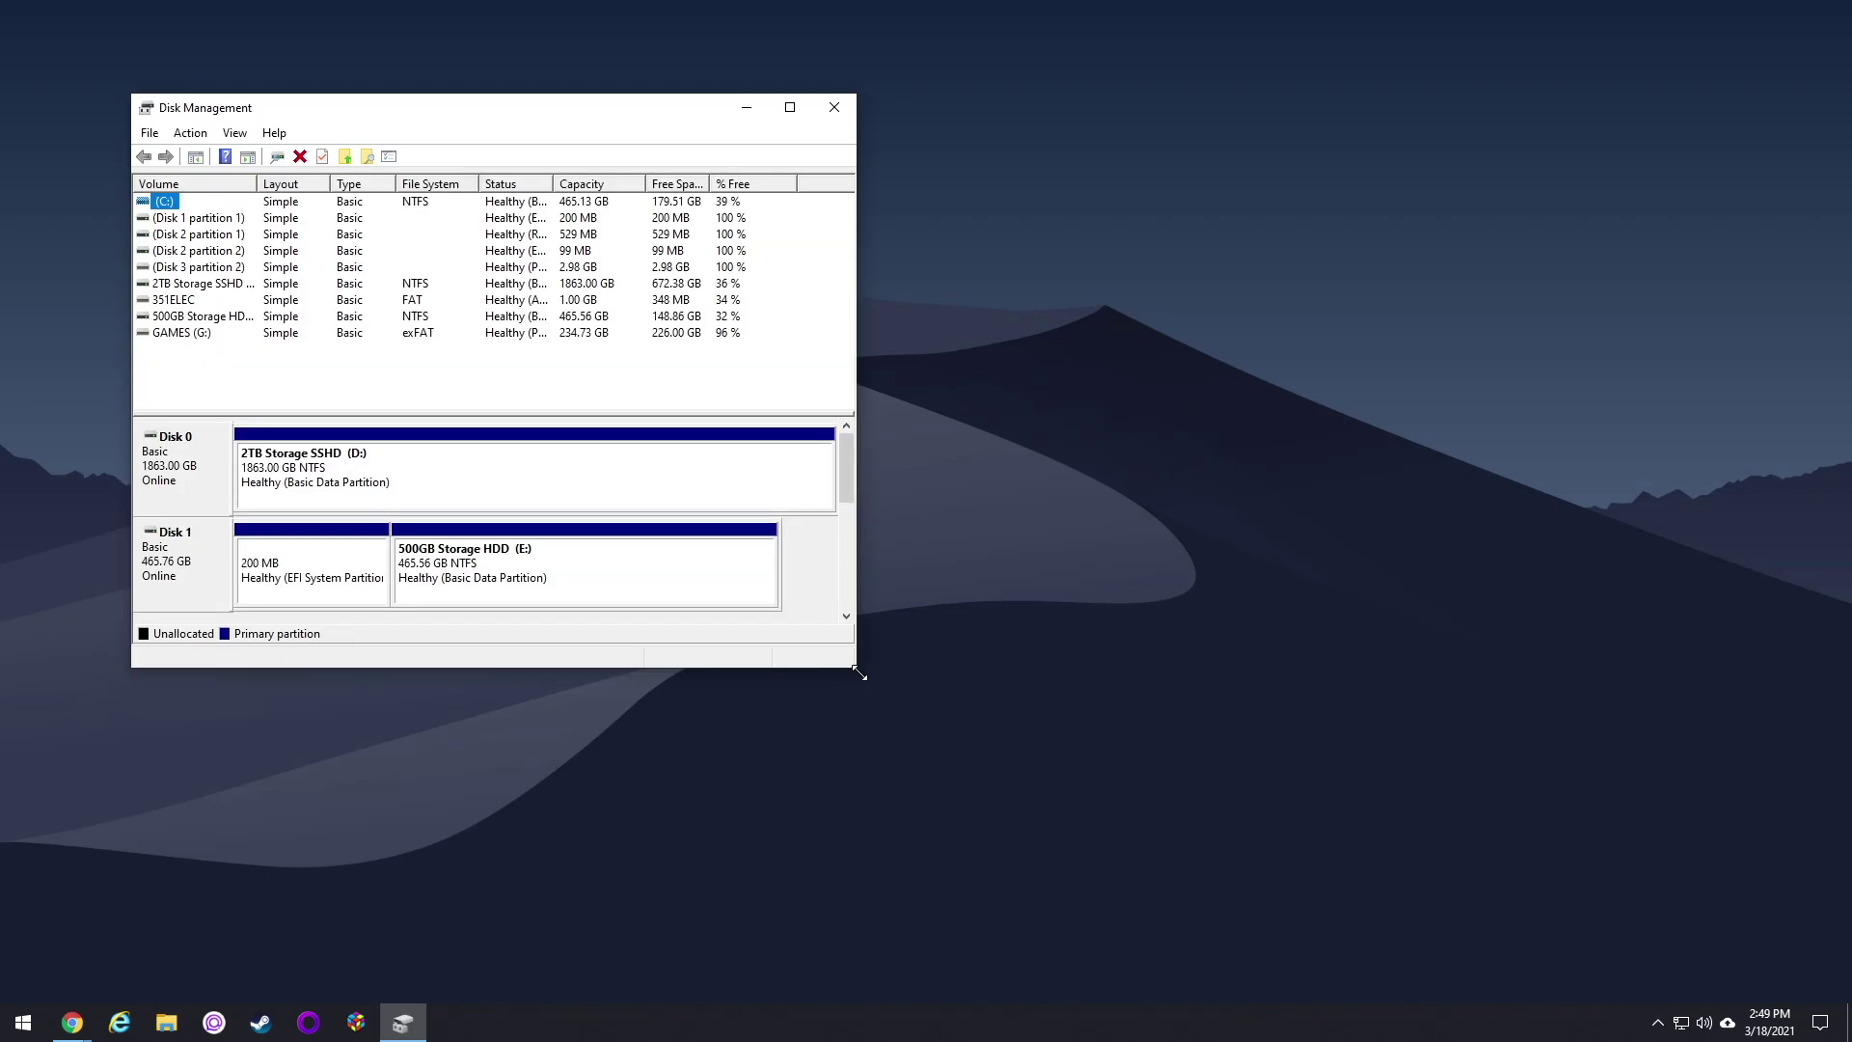
Enlarge the Disk Management window and assign drive letter F to the 351ELEC partition on Disk 3.
{"action": "left_click_drag", "start_coordinate": [858, 673], "coordinate": [1310, 877]}
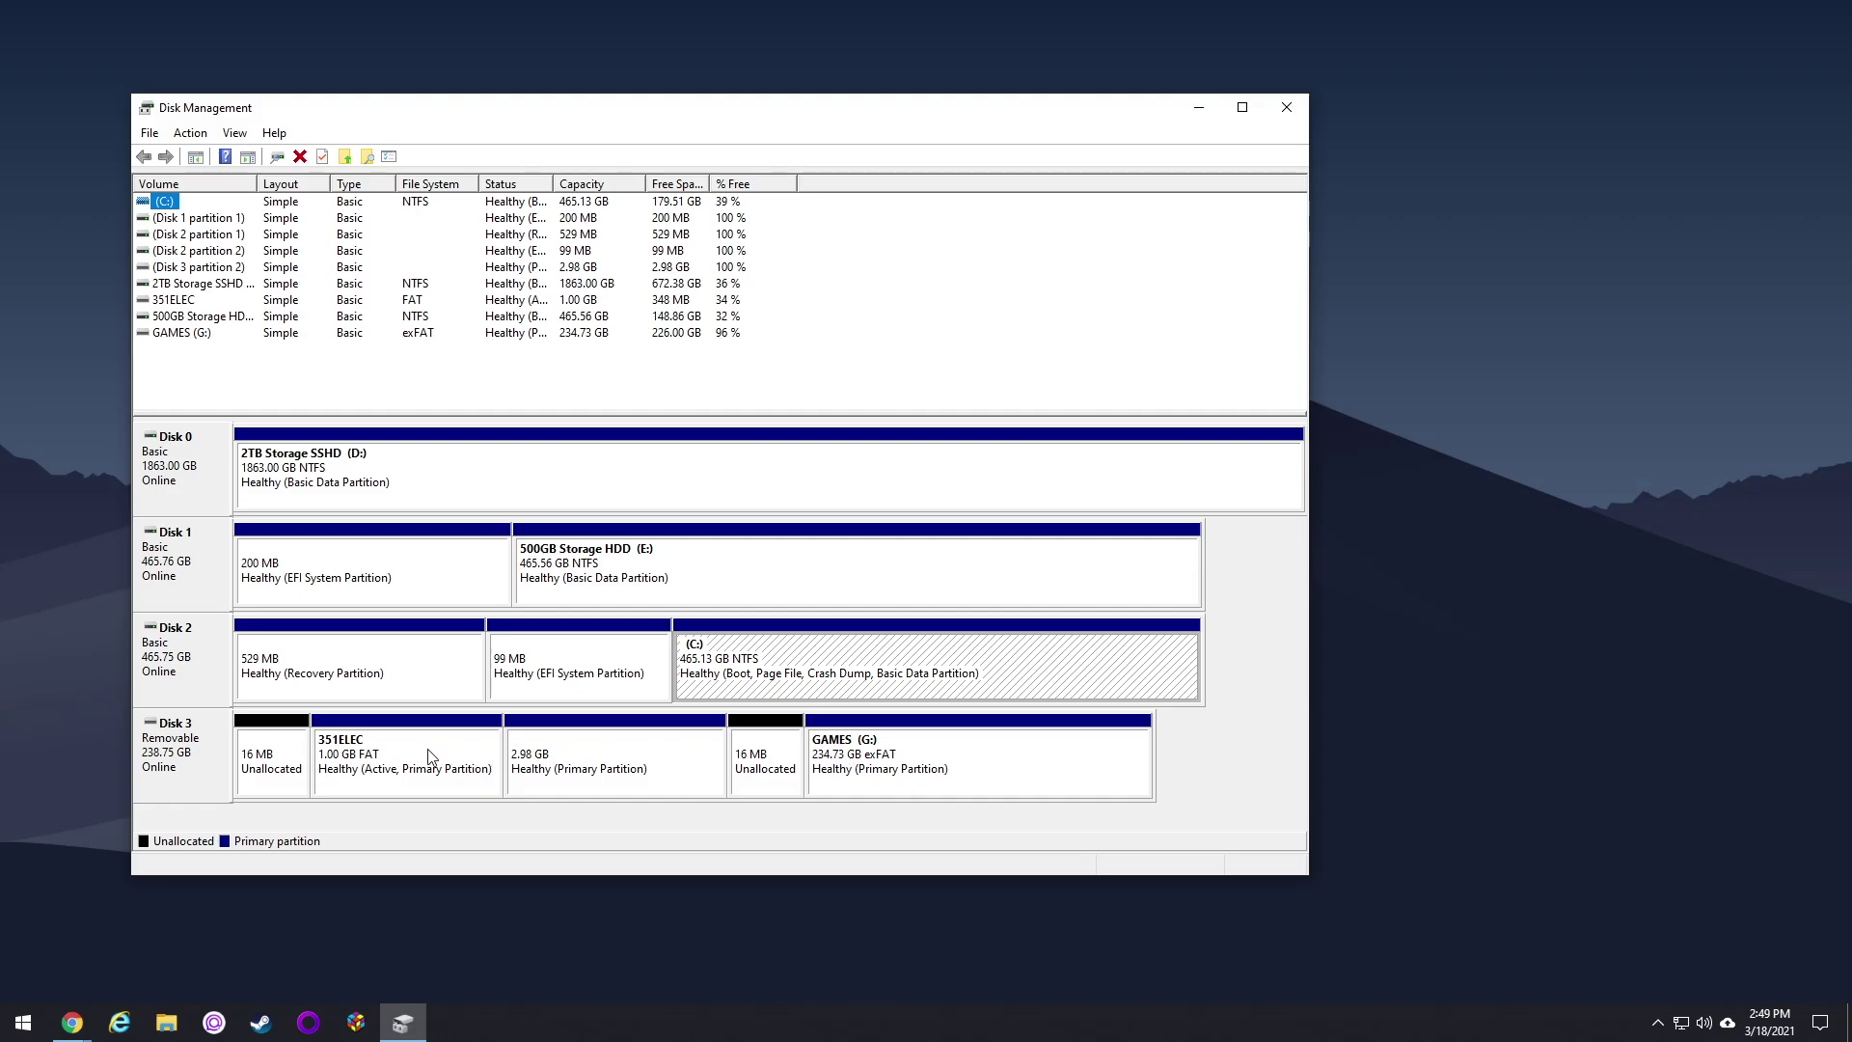
{"action": "left_click", "coordinate": [394, 758]}
{"action": "right_click", "coordinate": [386, 756]}
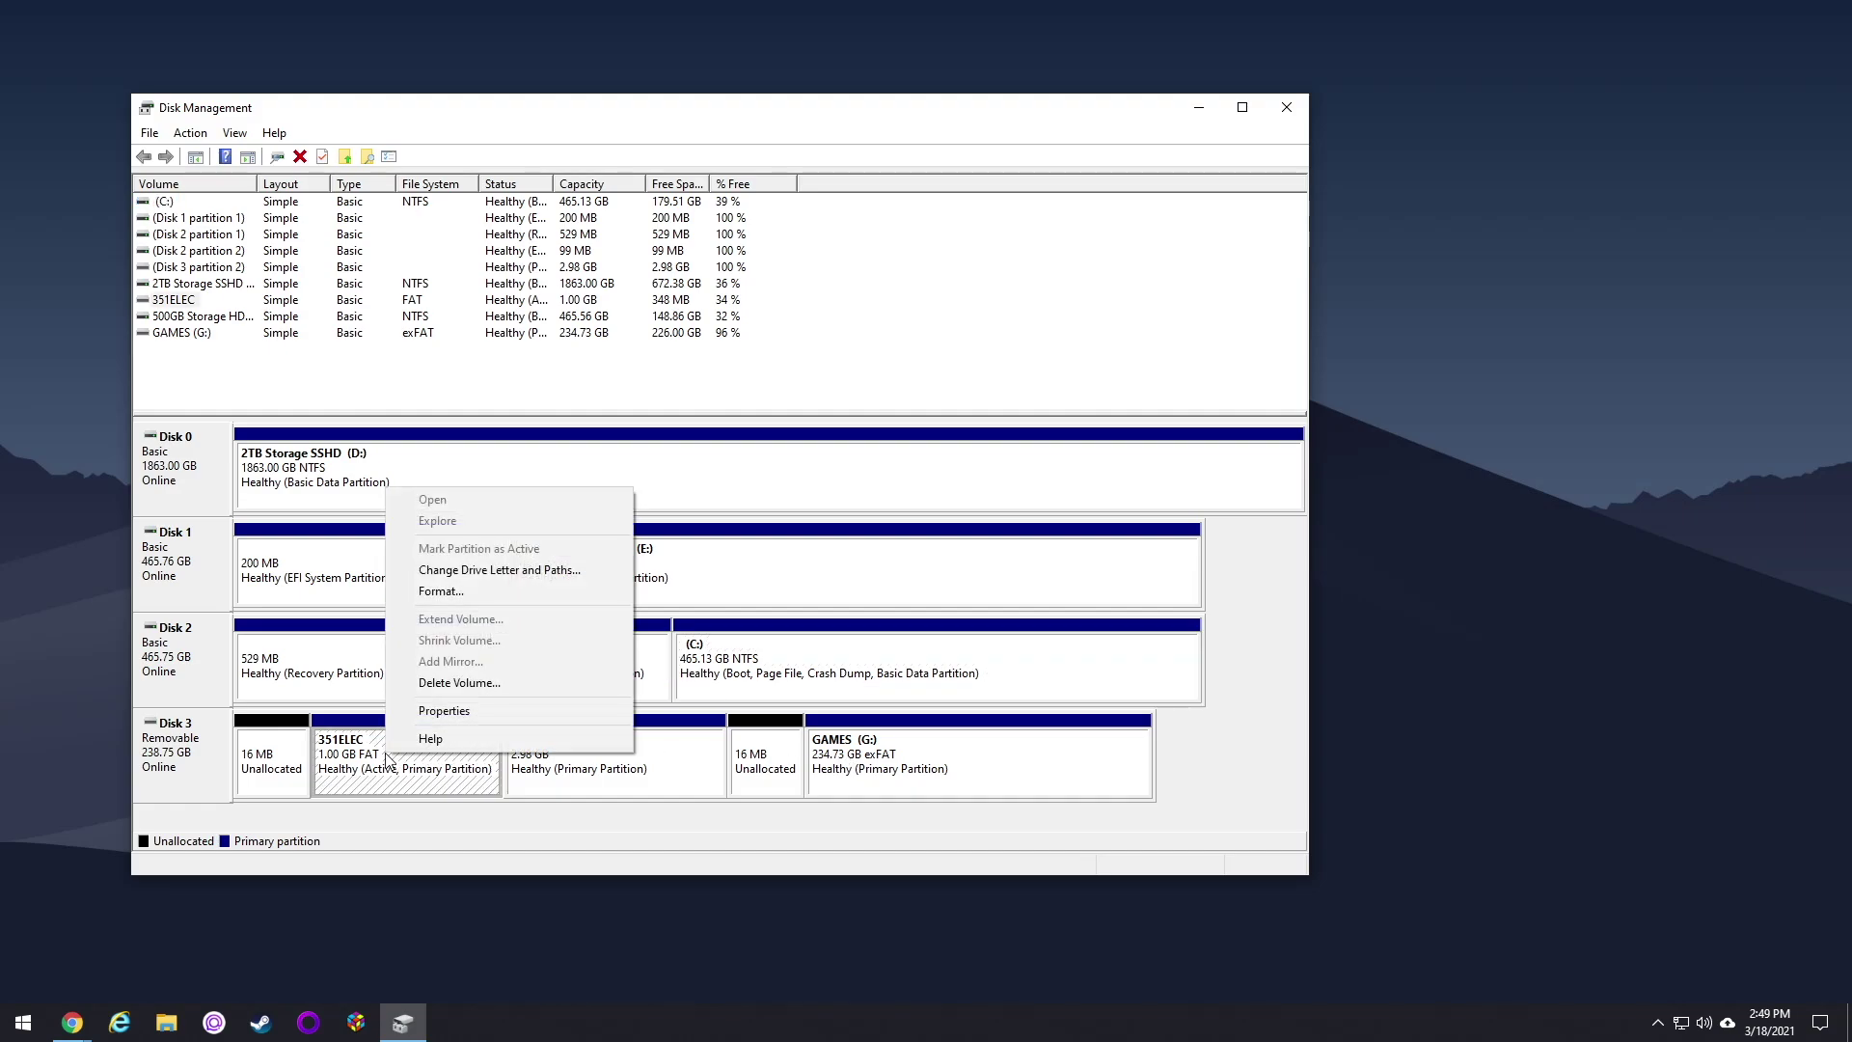
{"action": "left_click", "coordinate": [484, 571]}
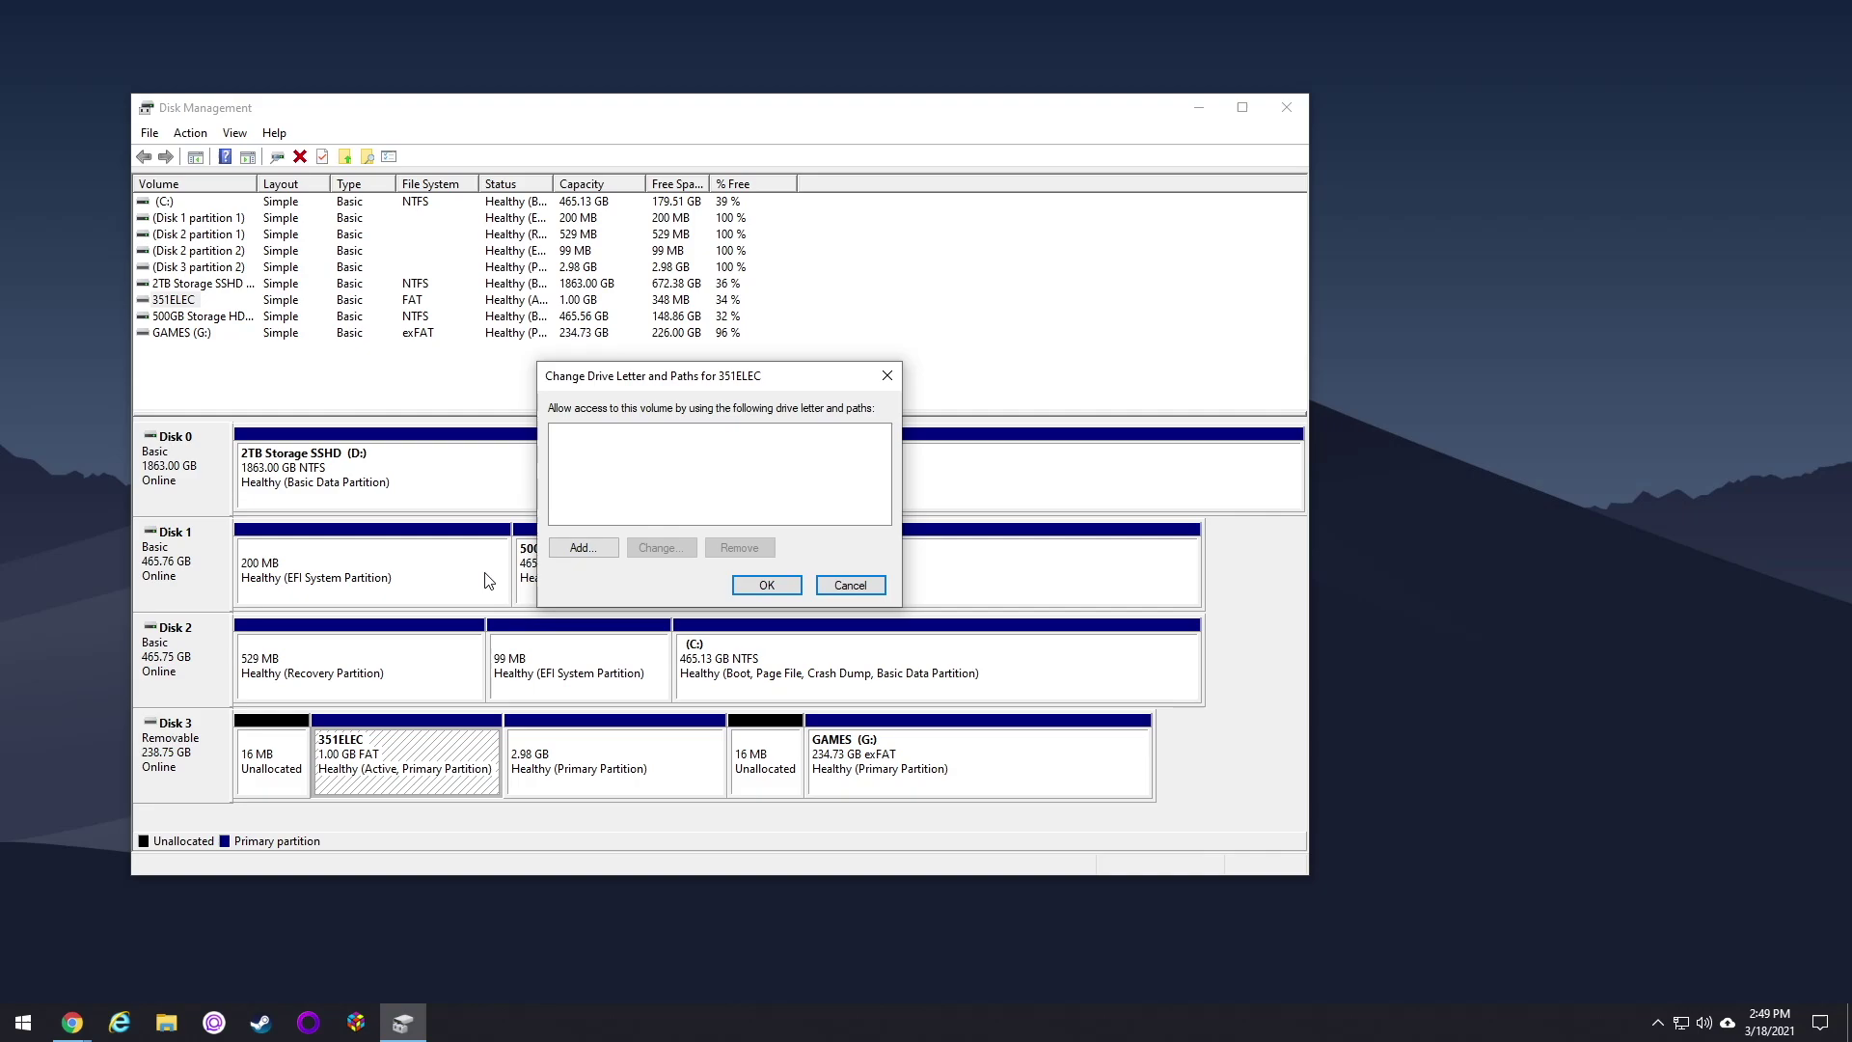
{"action": "left_click", "coordinate": [583, 548]}
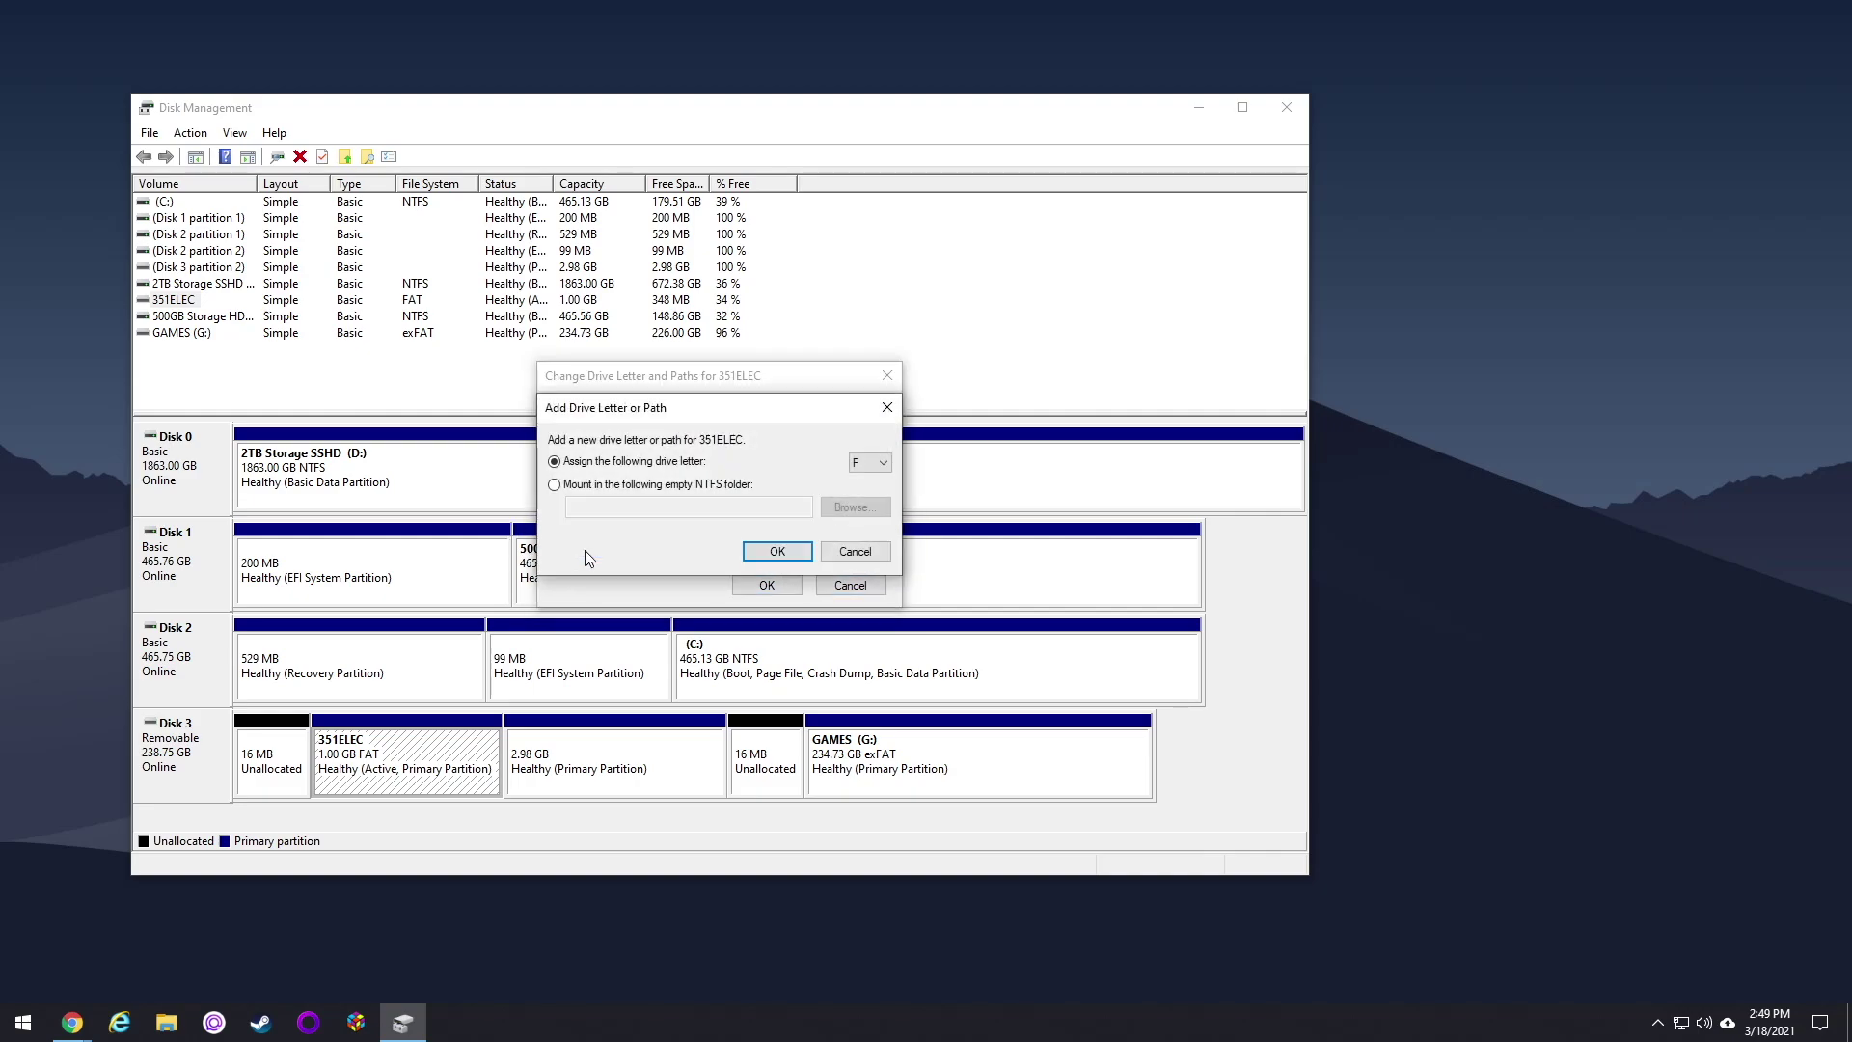
{"action": "left_click", "coordinate": [884, 462]}
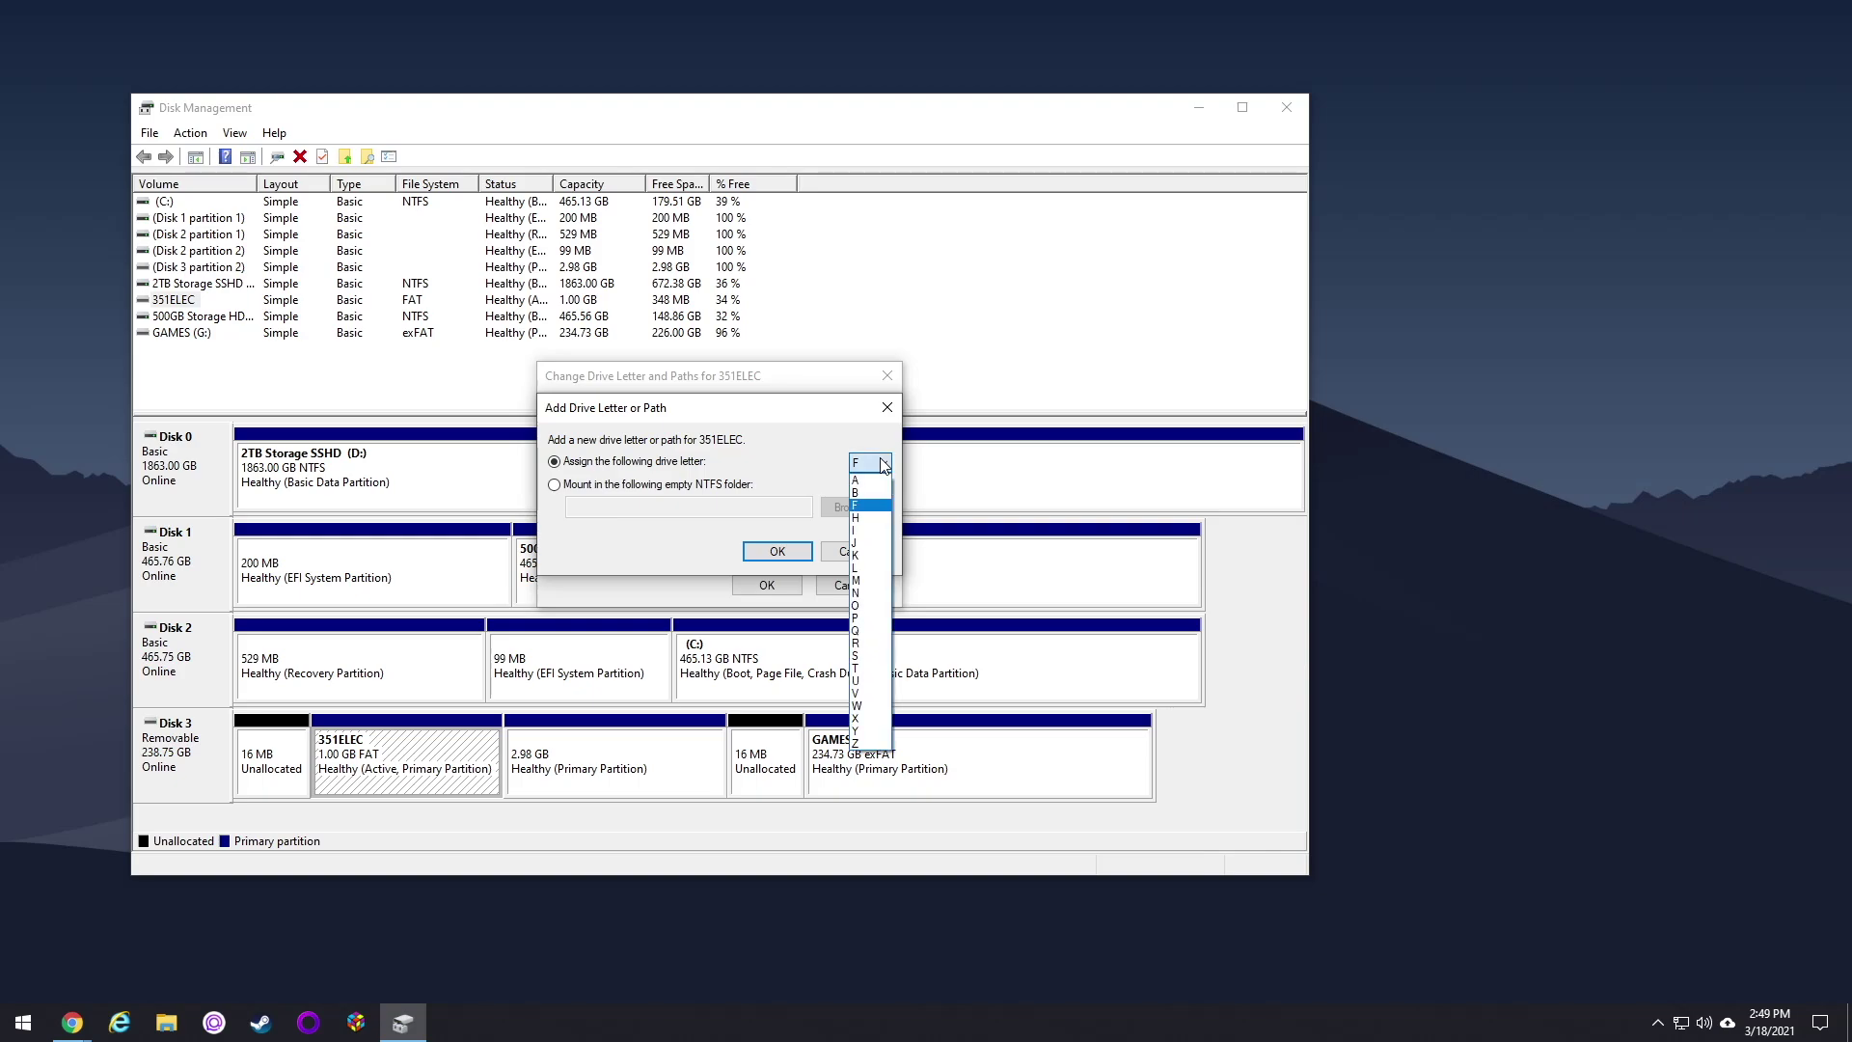
{"action": "left_click", "coordinate": [866, 505]}
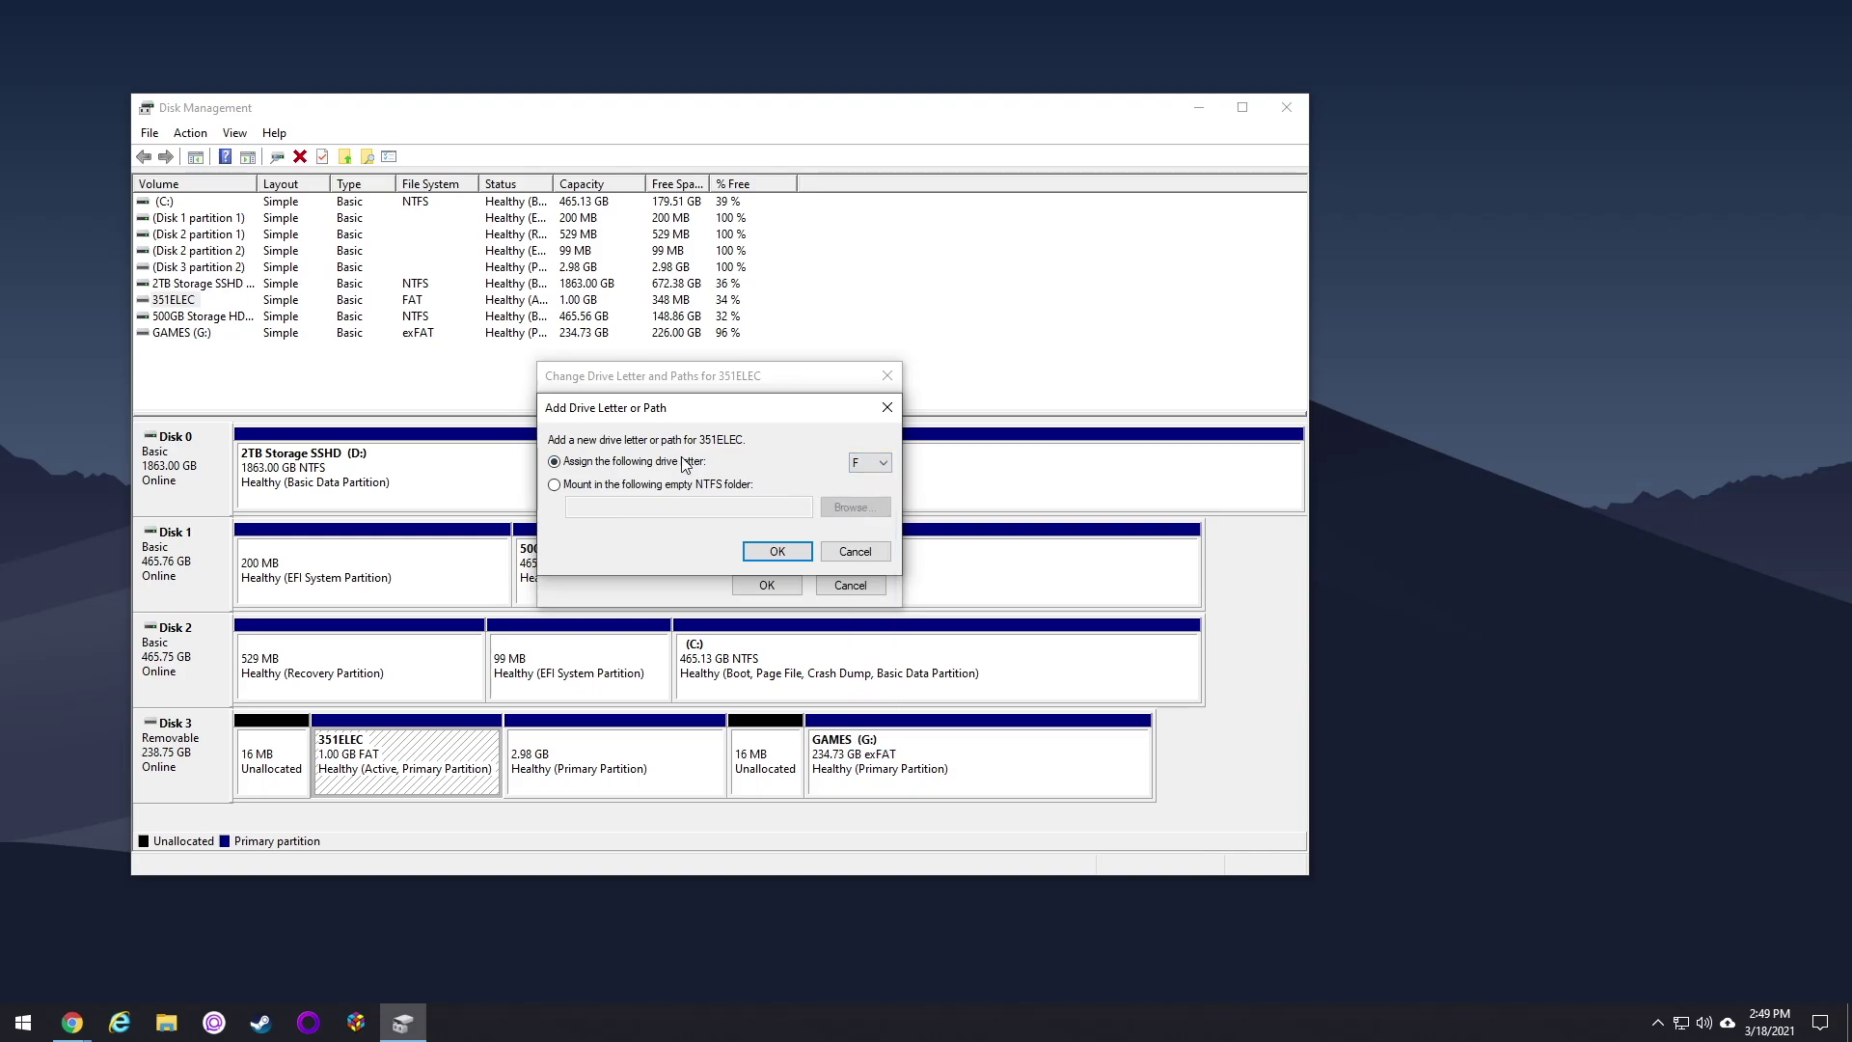
{"action": "left_click", "coordinate": [777, 550]}
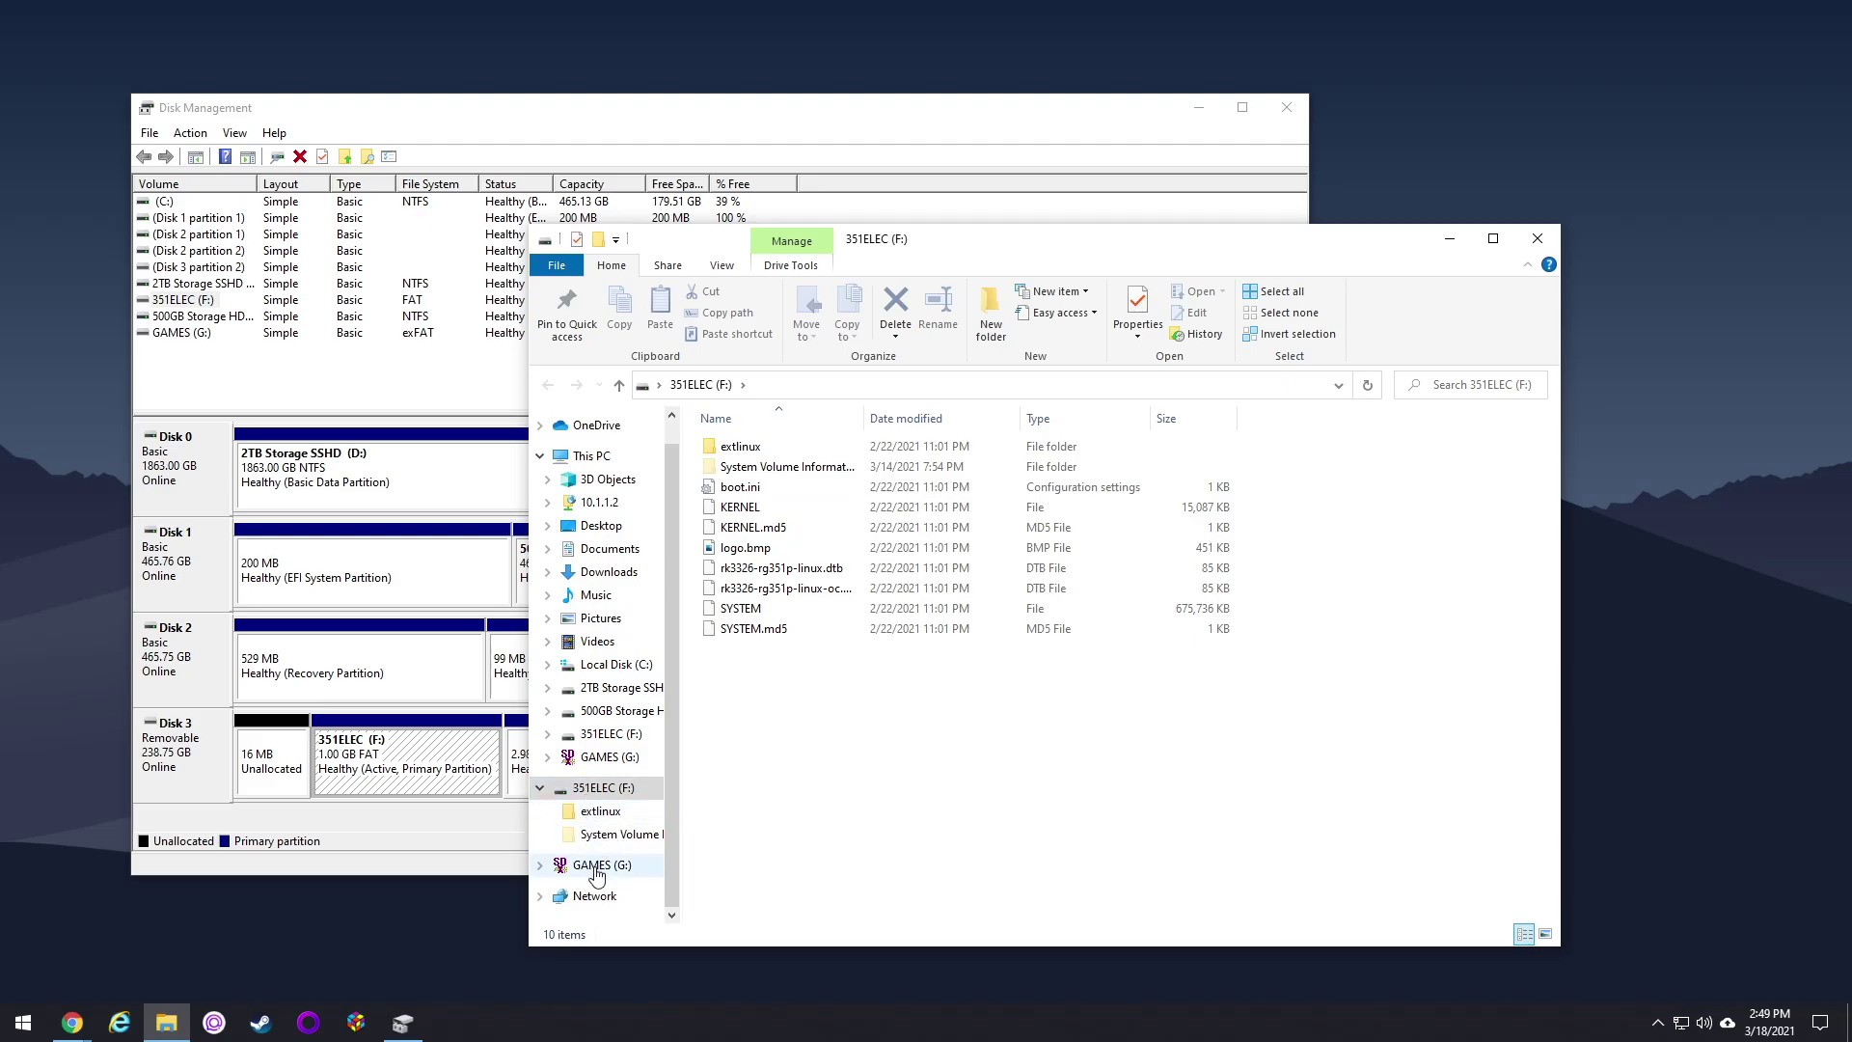
Check the available actions for the 351ELEC (F:) partition without choosing any, and close Disk Management.
{"action": "right_click", "coordinate": [460, 769]}
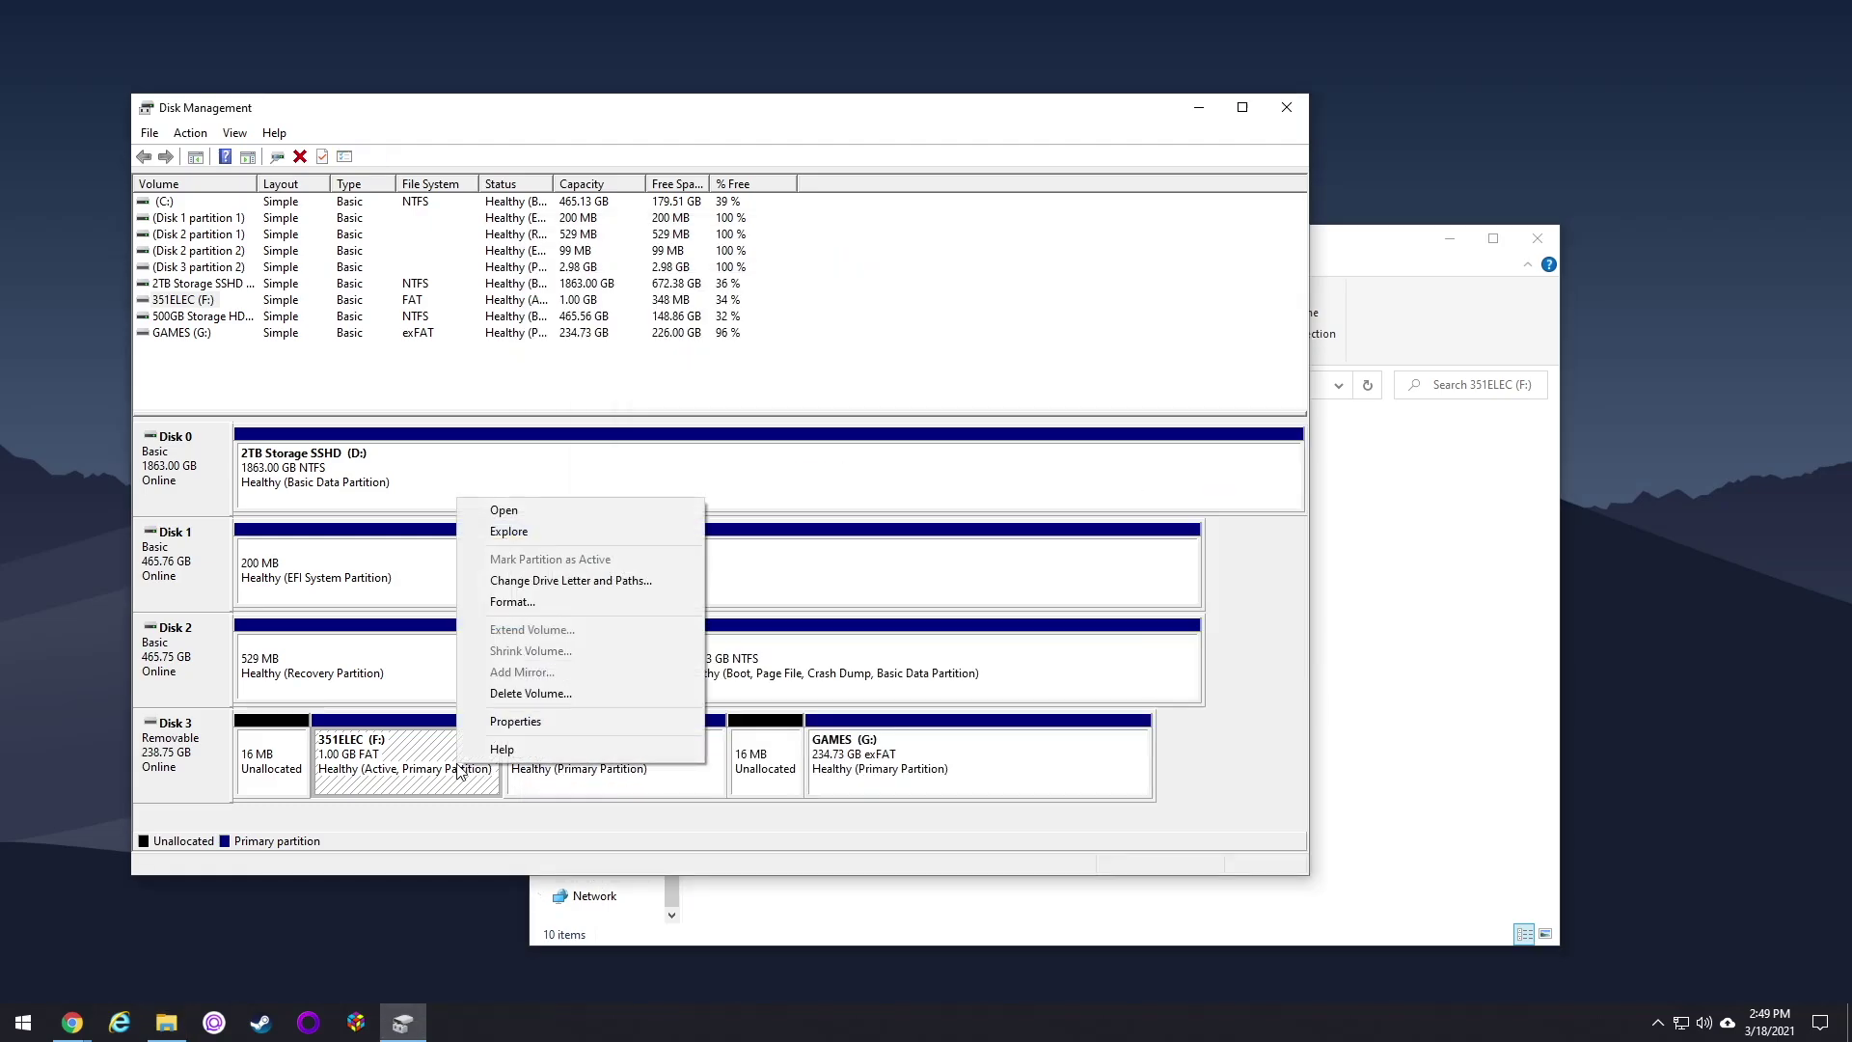
{"action": "left_click", "coordinate": [478, 849]}
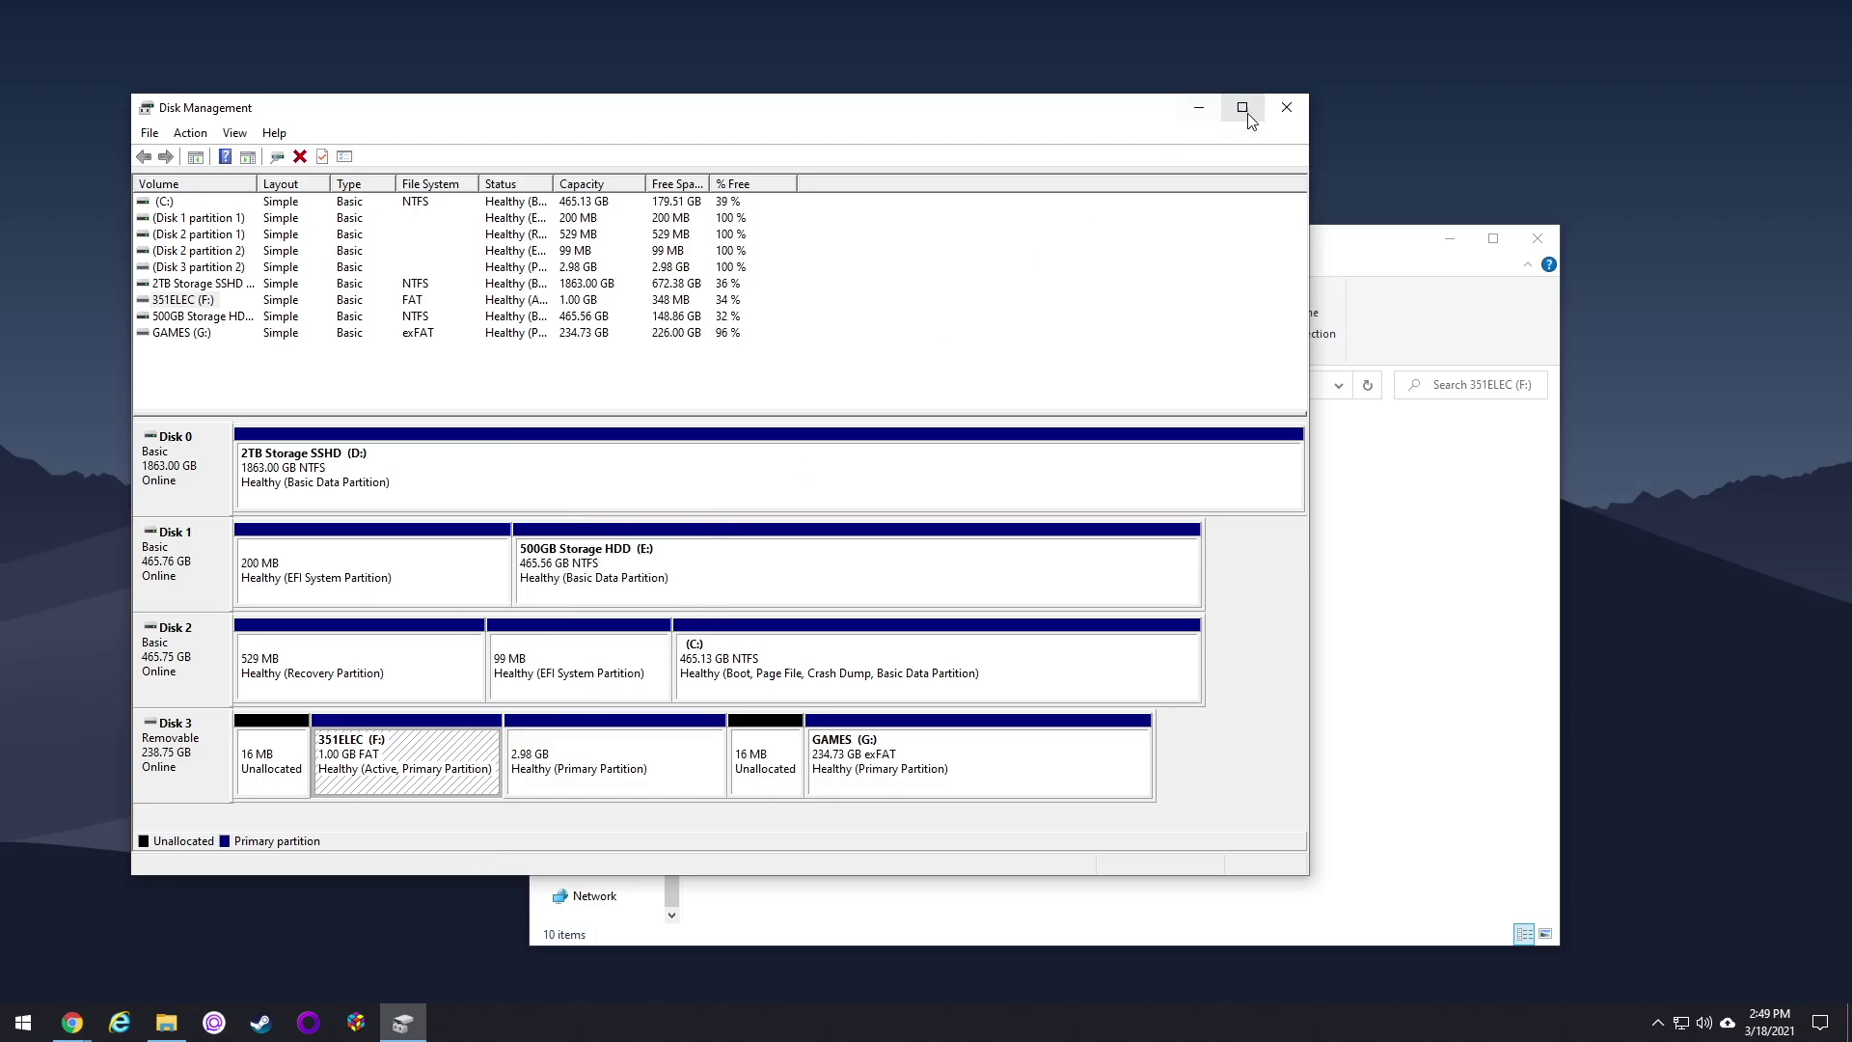
{"action": "left_click", "coordinate": [1287, 107]}
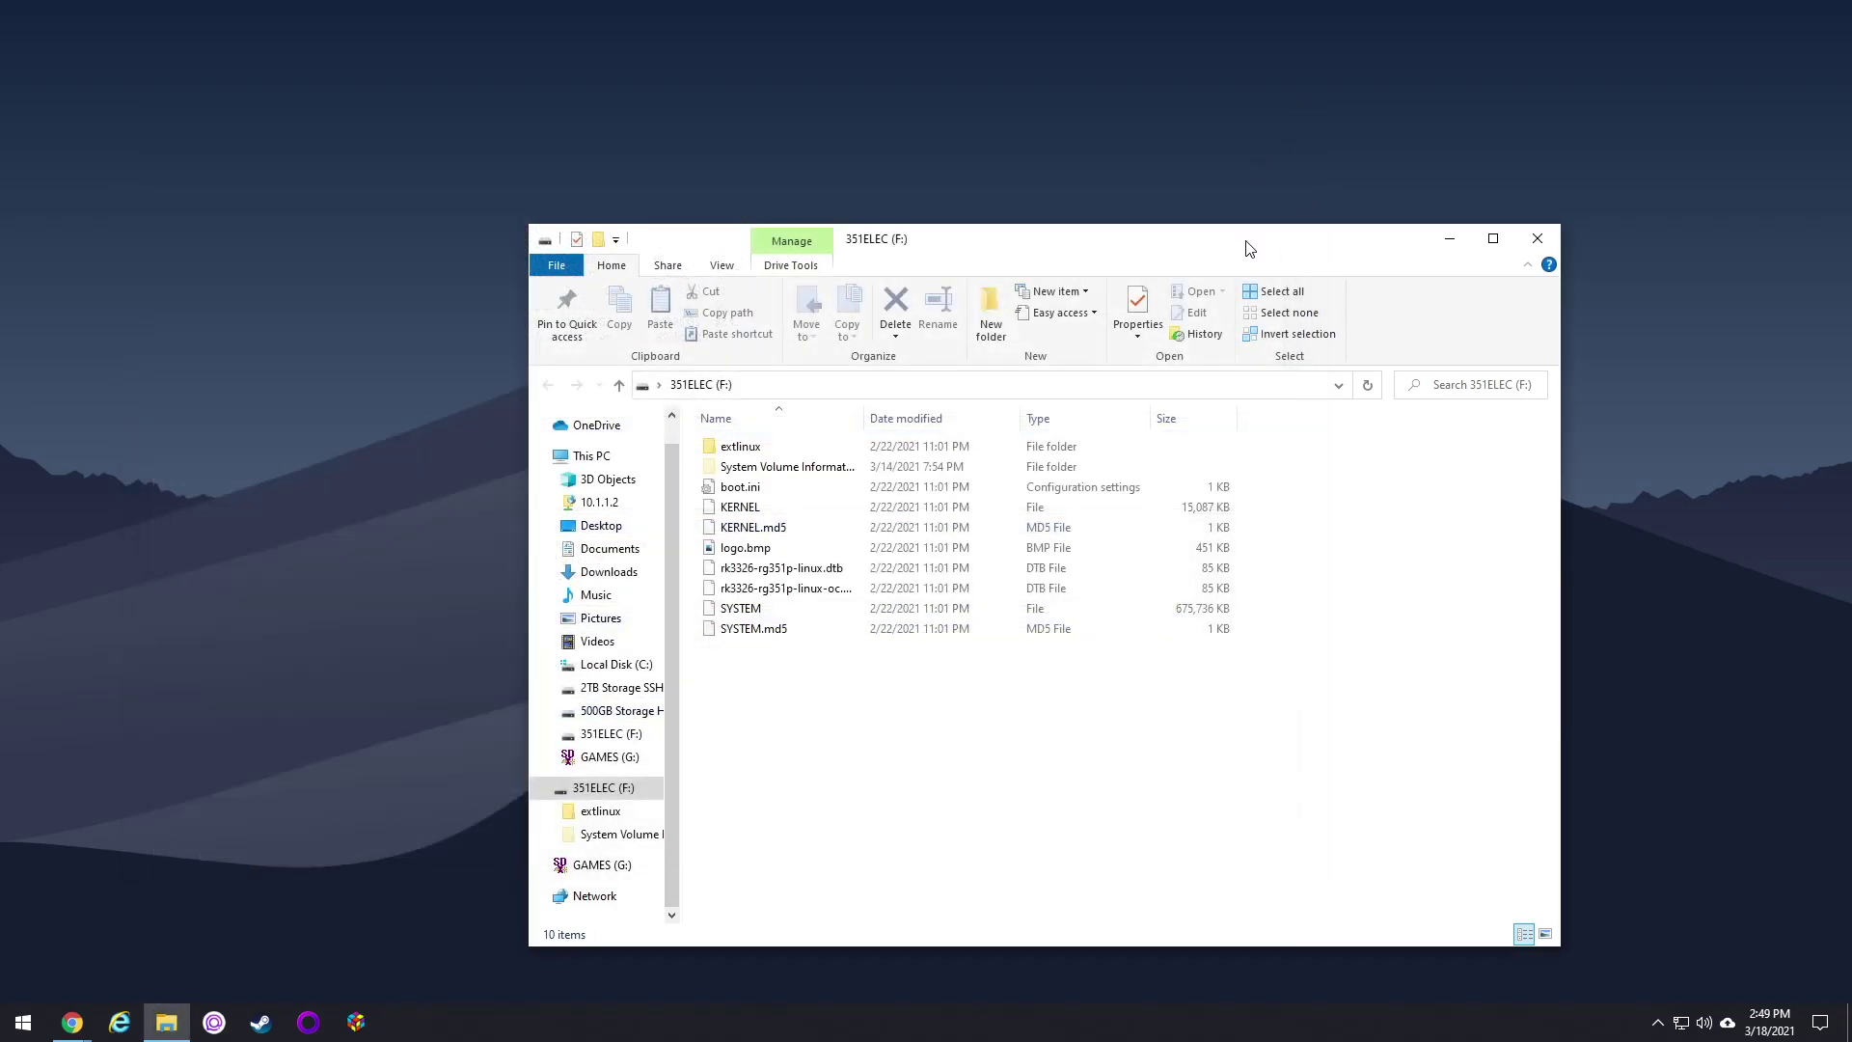
Collapse the 351ELEC (F:) tree, view the contents of GAMES (G:) and 351ELEC (F:), and close File Explorer.
{"action": "double_click", "coordinate": [578, 787]}
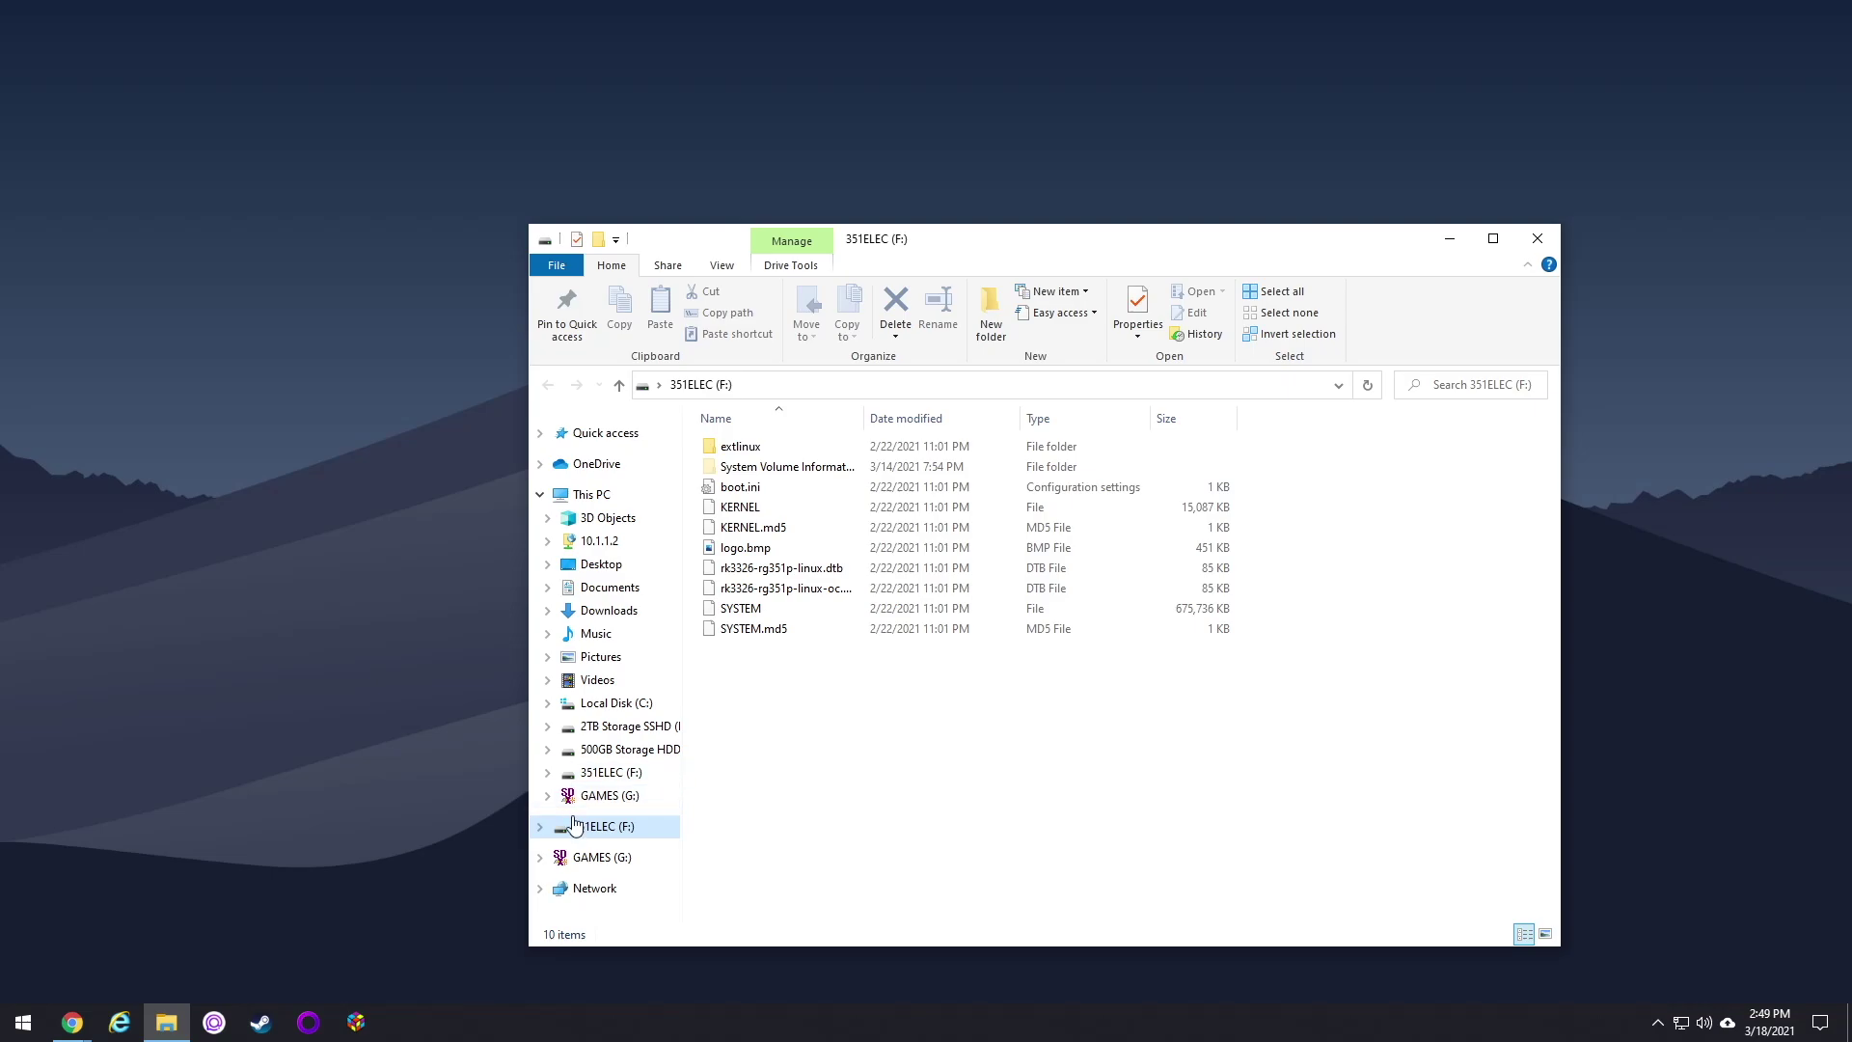
{"action": "left_click", "coordinate": [612, 856]}
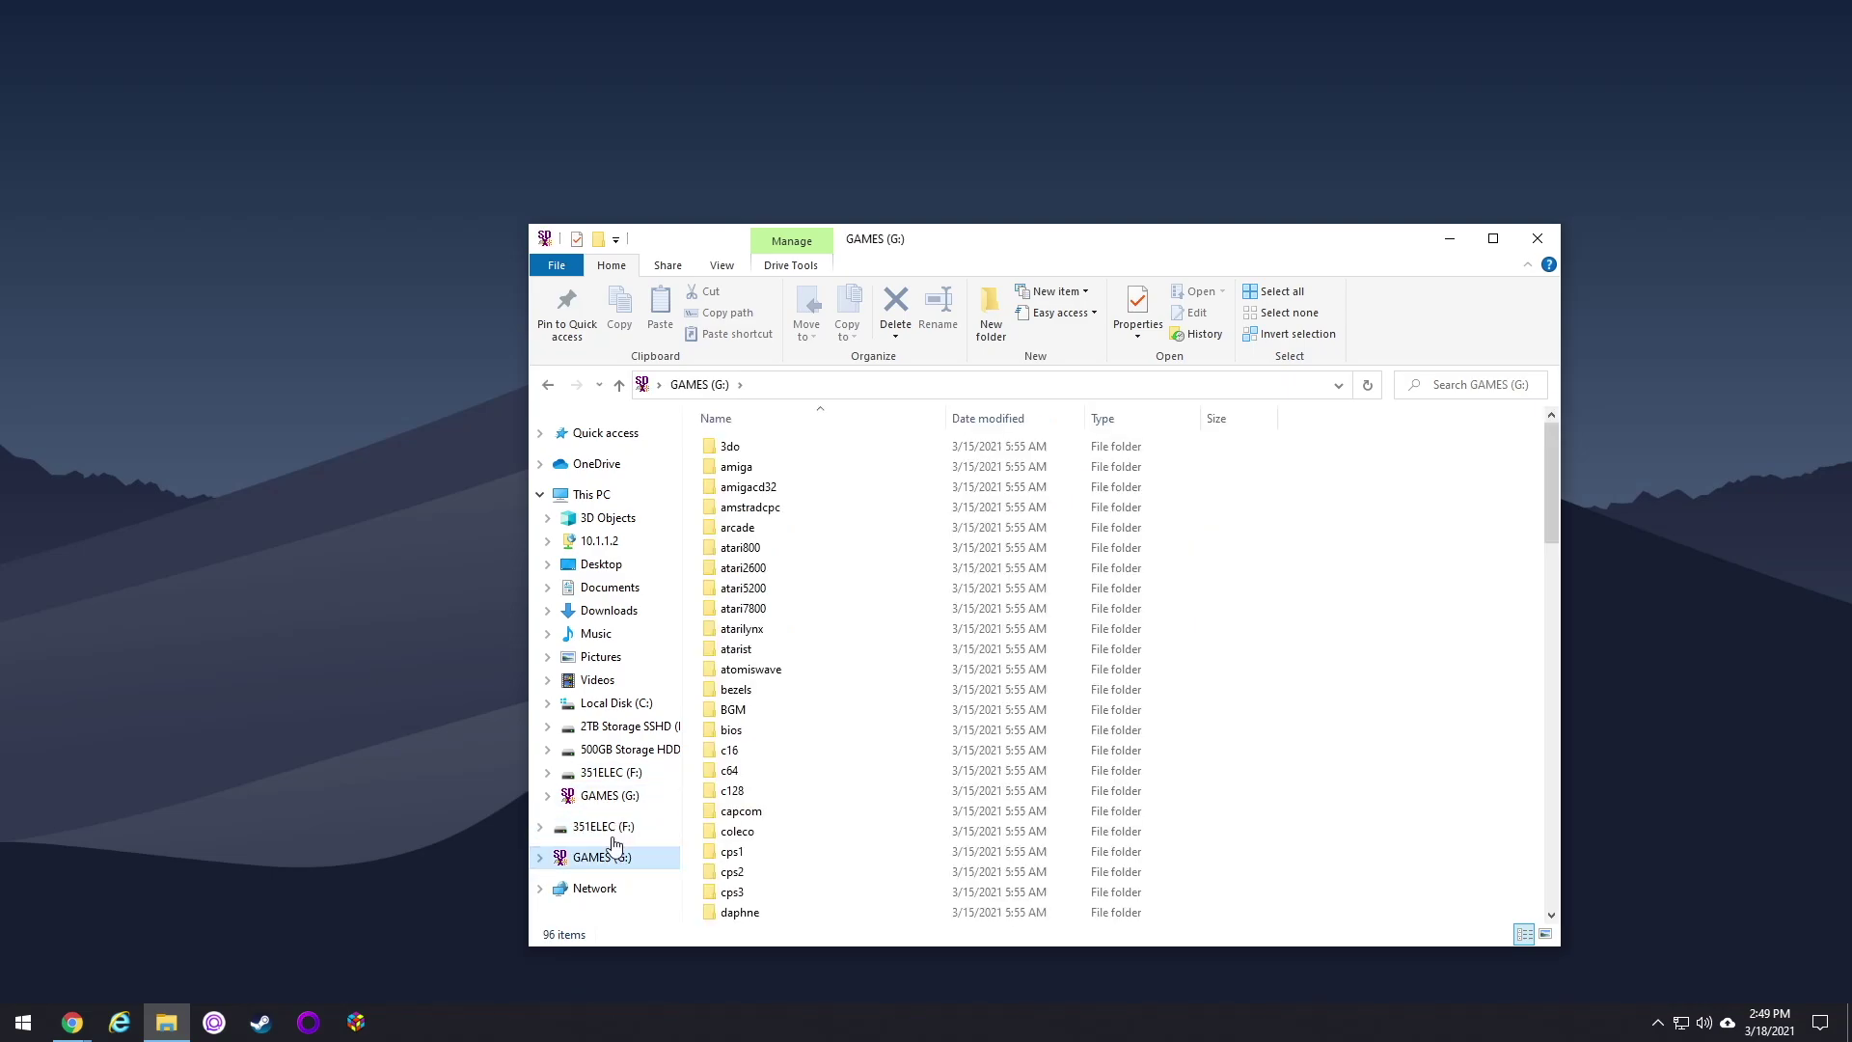
{"action": "left_click", "coordinate": [614, 832]}
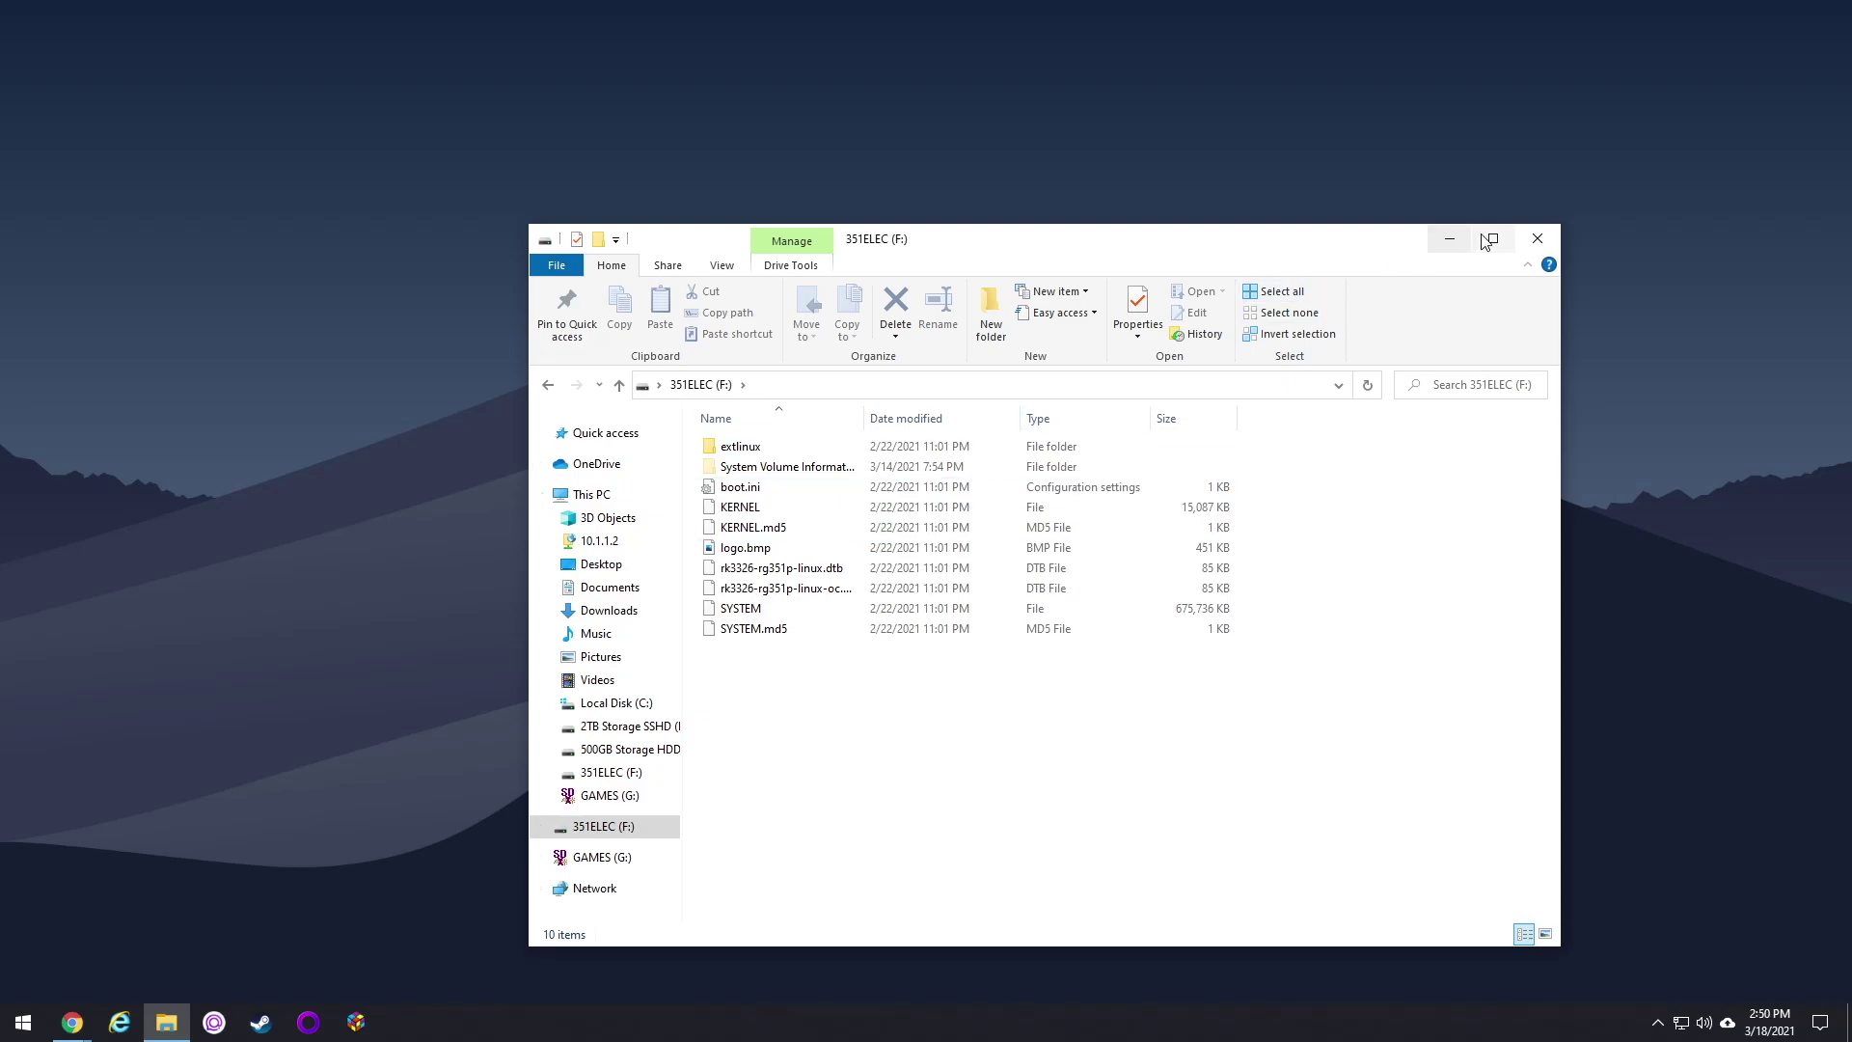
{"action": "left_click", "coordinate": [1536, 241]}
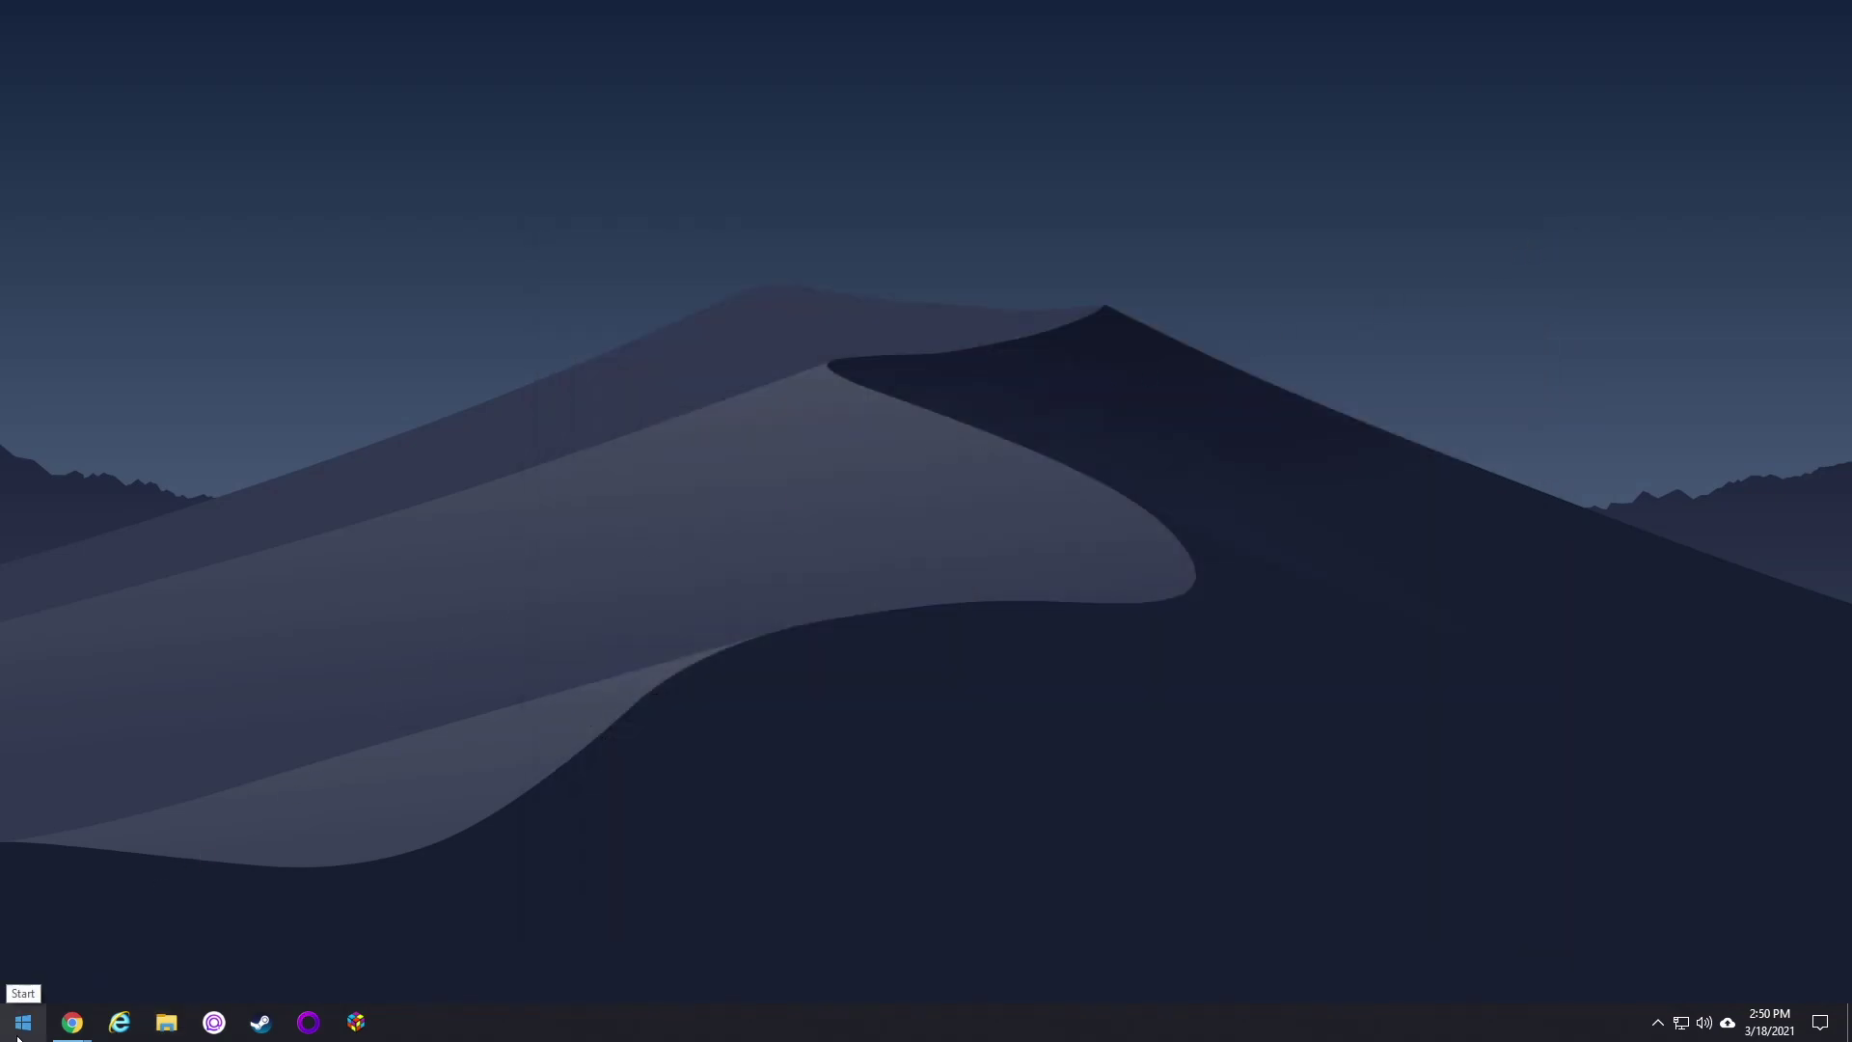